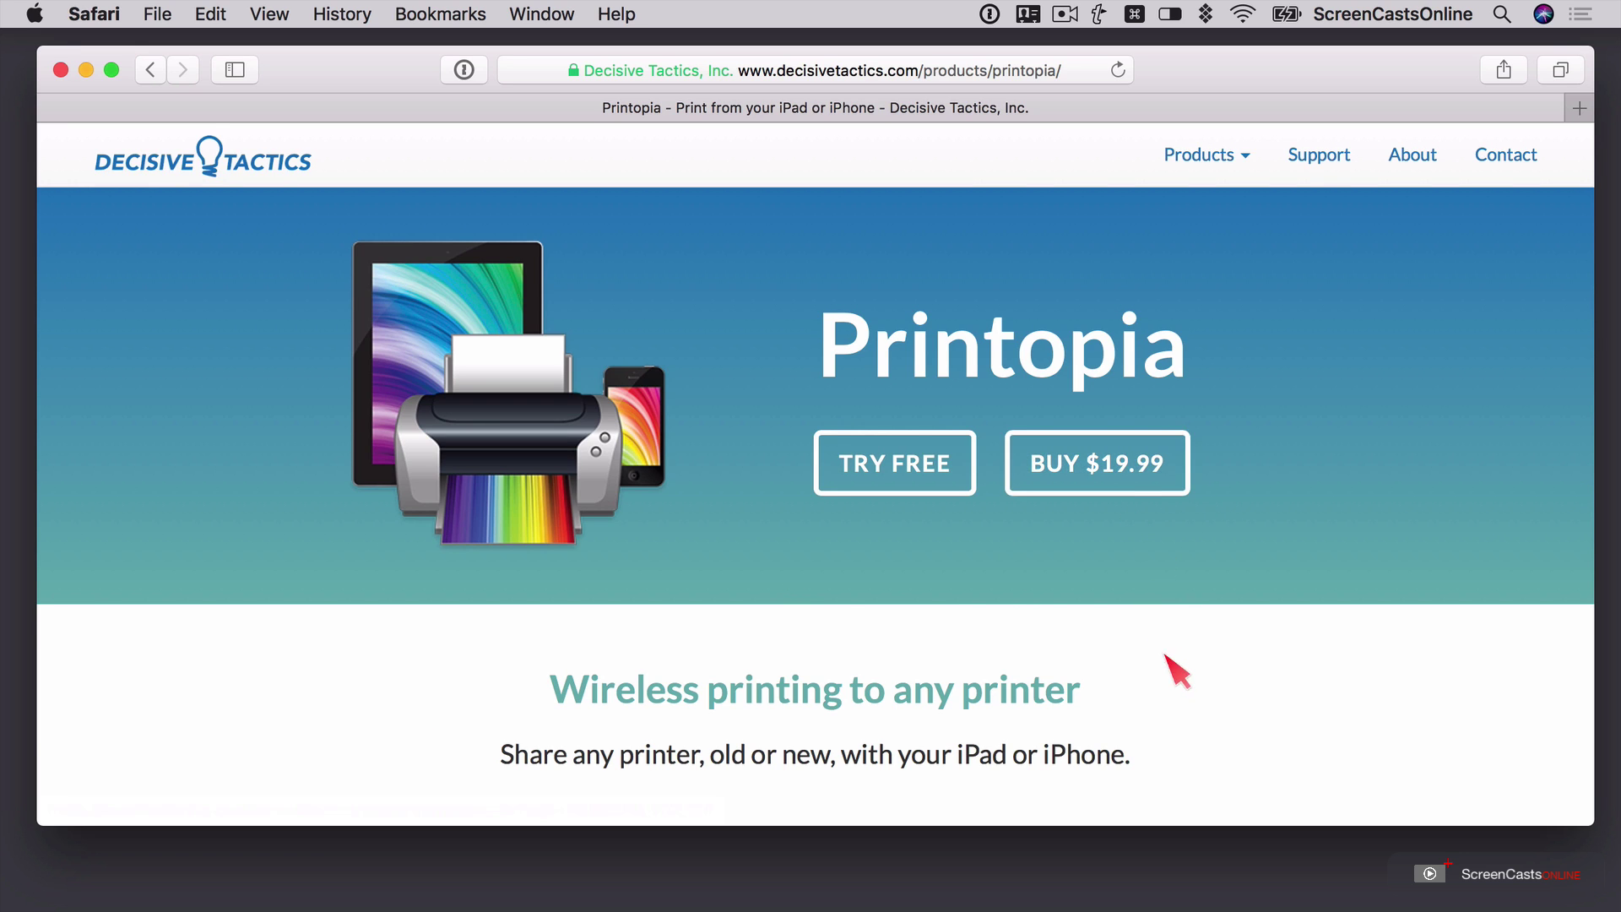
# - Review the Printopia price tier comparison table on the product comparison page
pyautogui.scroll(-20, 1182, 684)
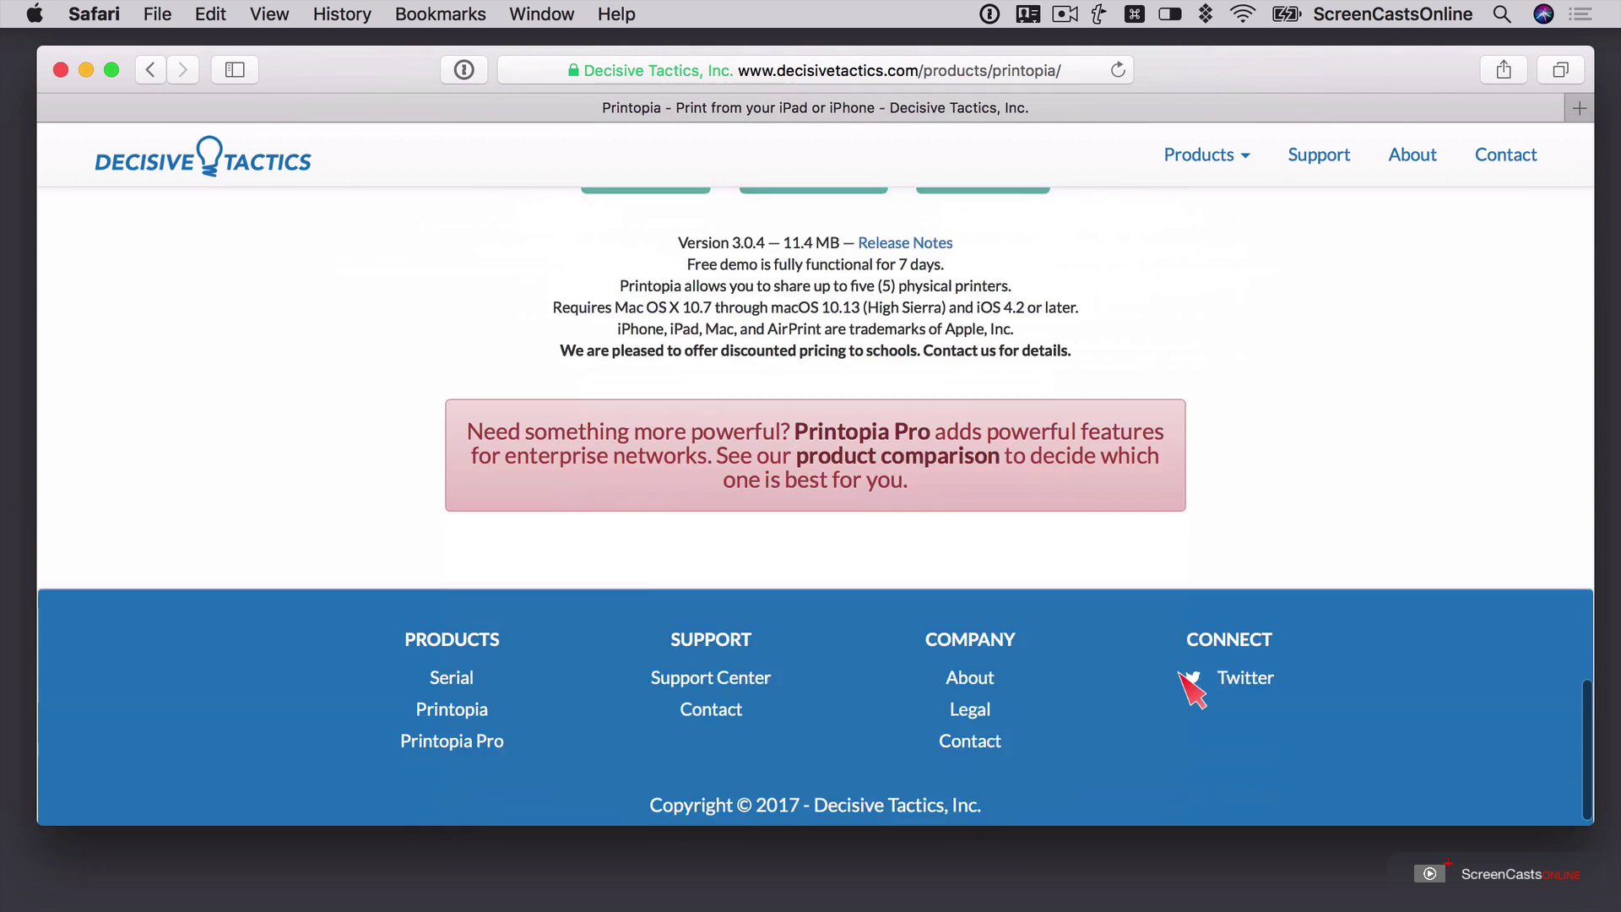
pyautogui.click(922, 447)
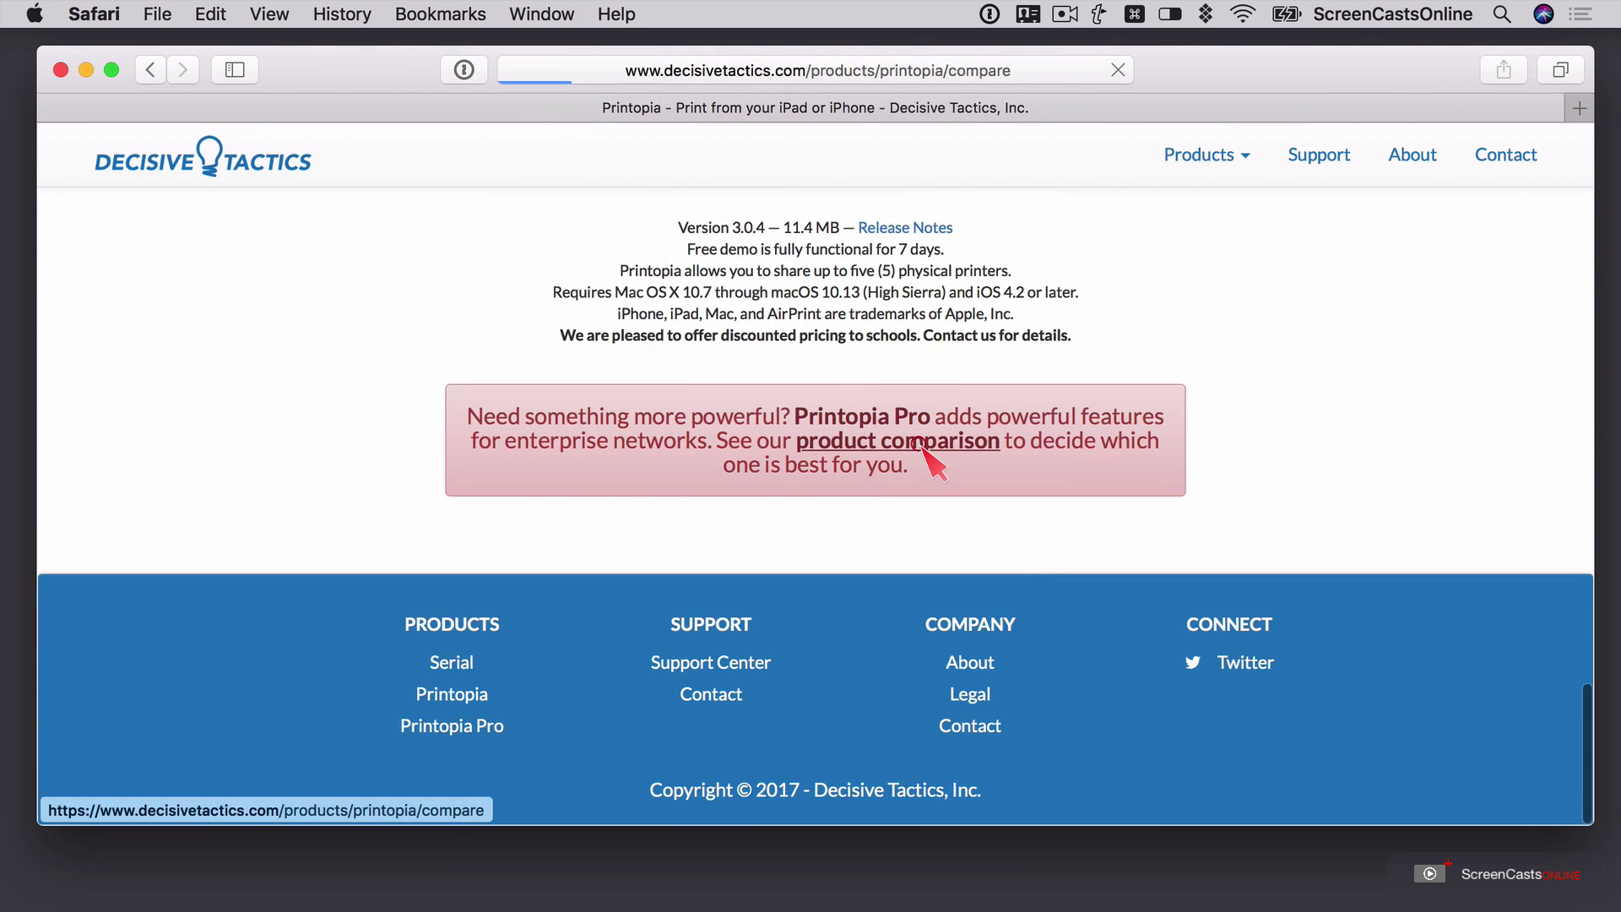
pyautogui.scroll(-5, 673, 641)
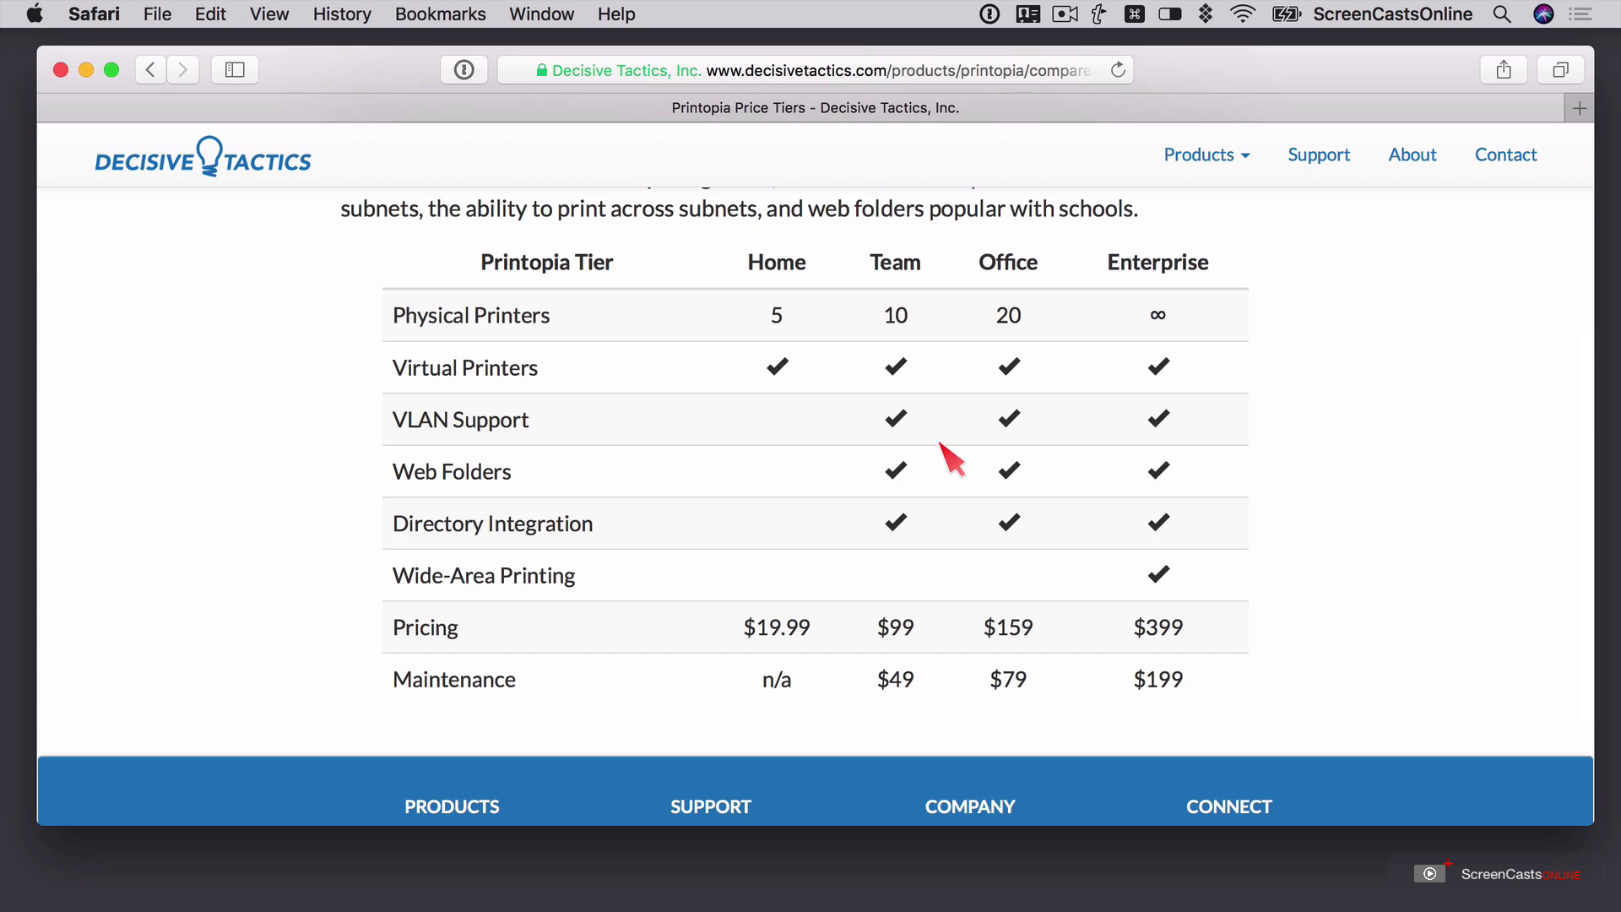
pyautogui.scroll(5, 944, 445)
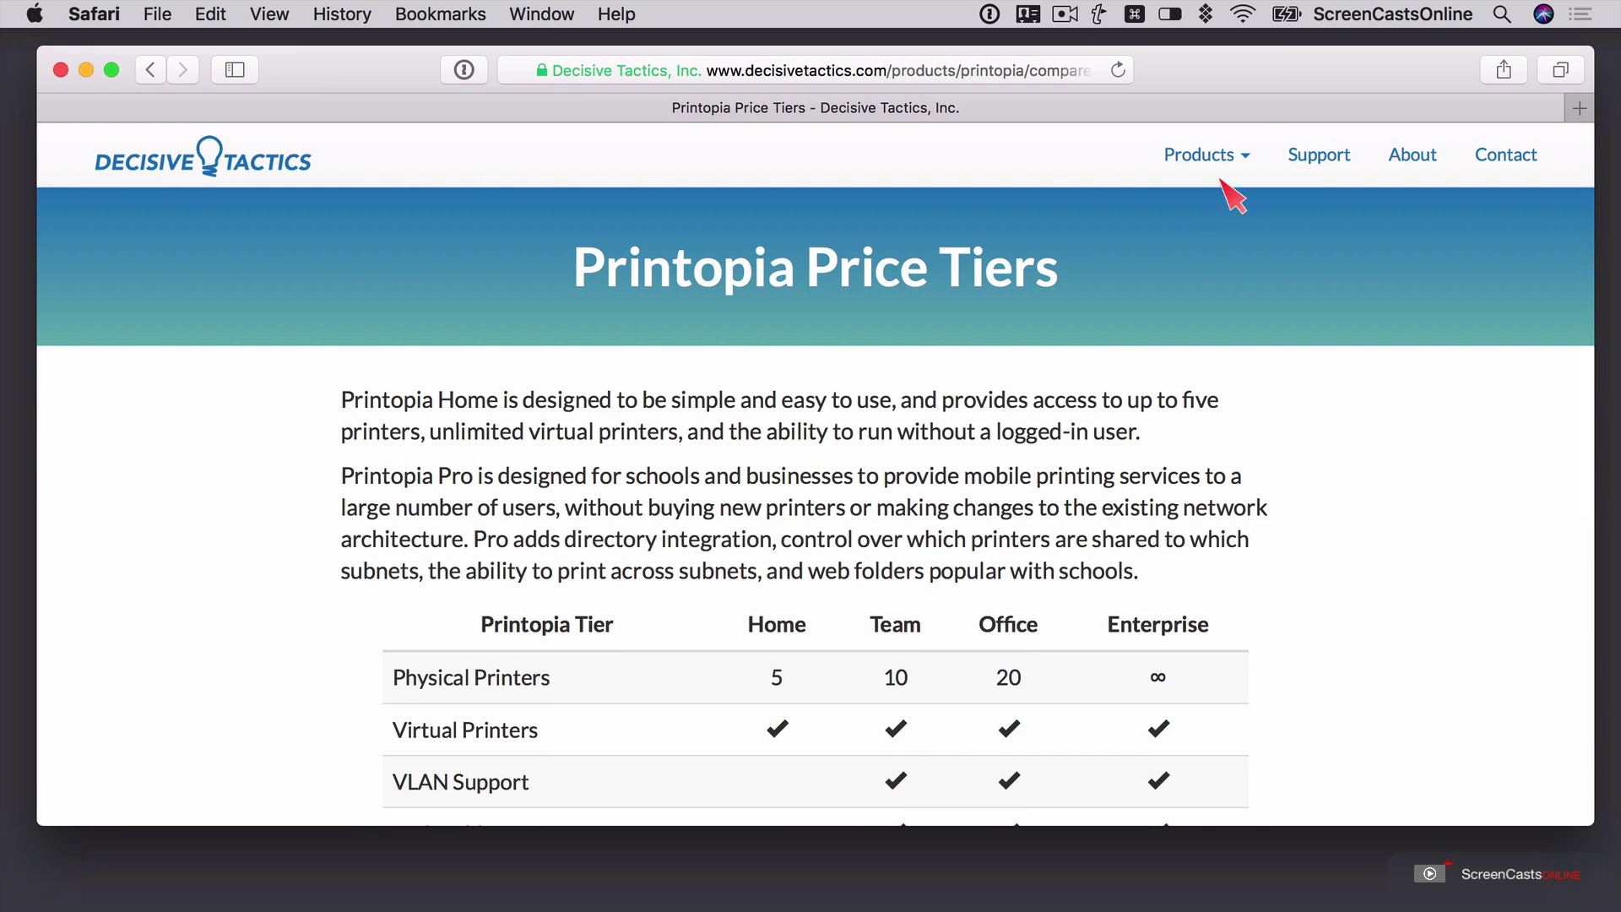
# - Download the free Printopia trial and reveal the downloaded app in Finder
pyautogui.click(1216, 155)
pyautogui.click(1130, 241)
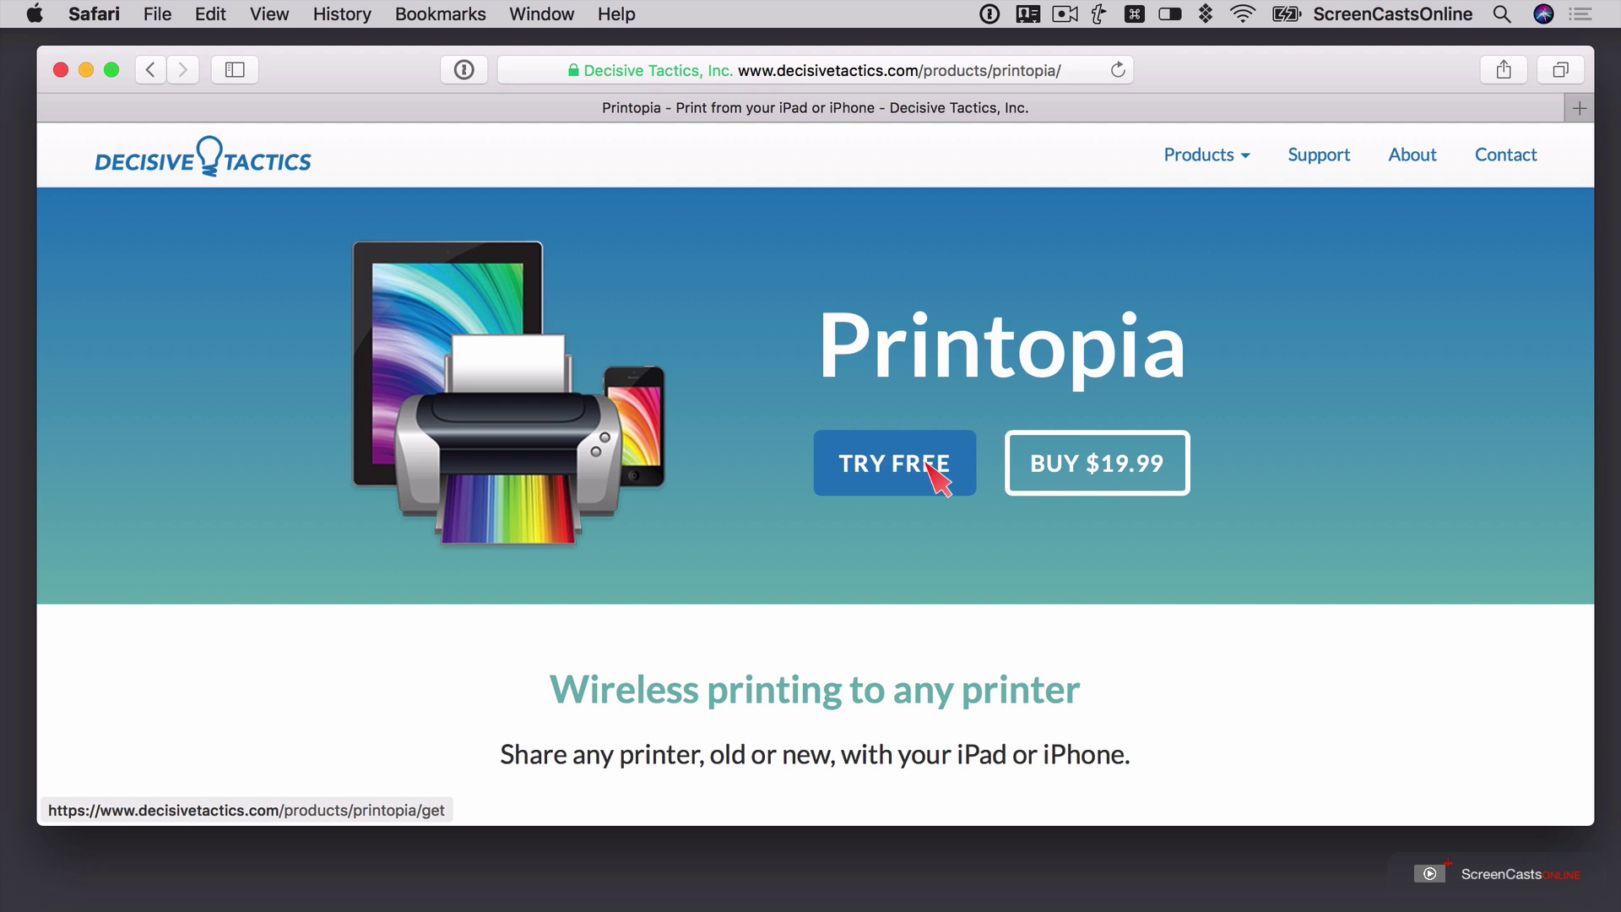
pyautogui.click(927, 466)
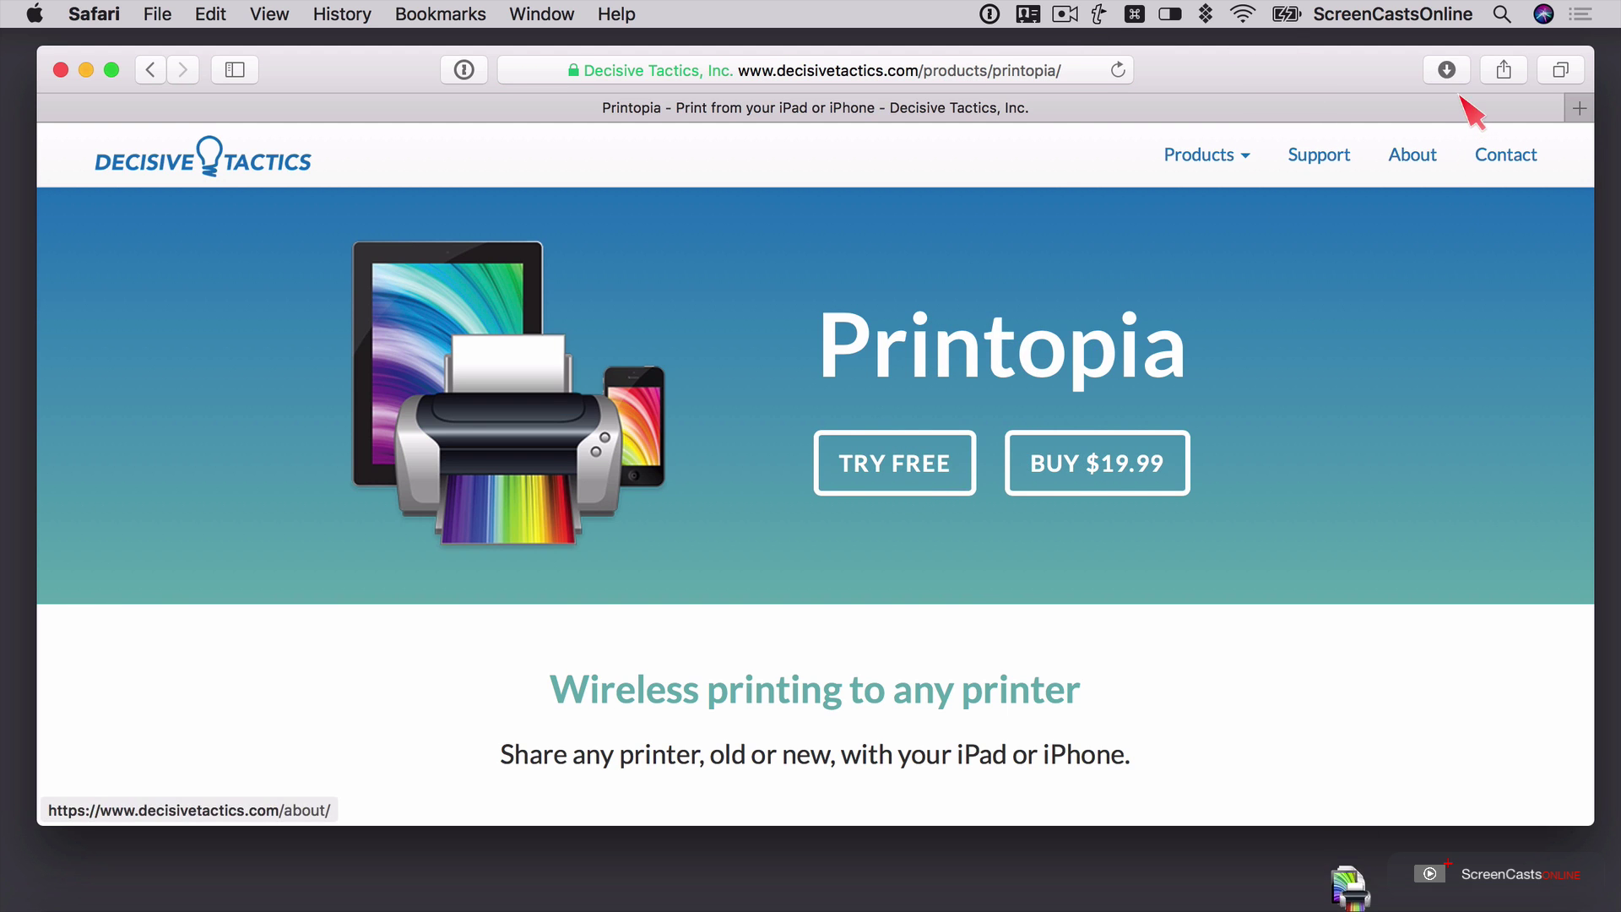
pyautogui.click(1452, 71)
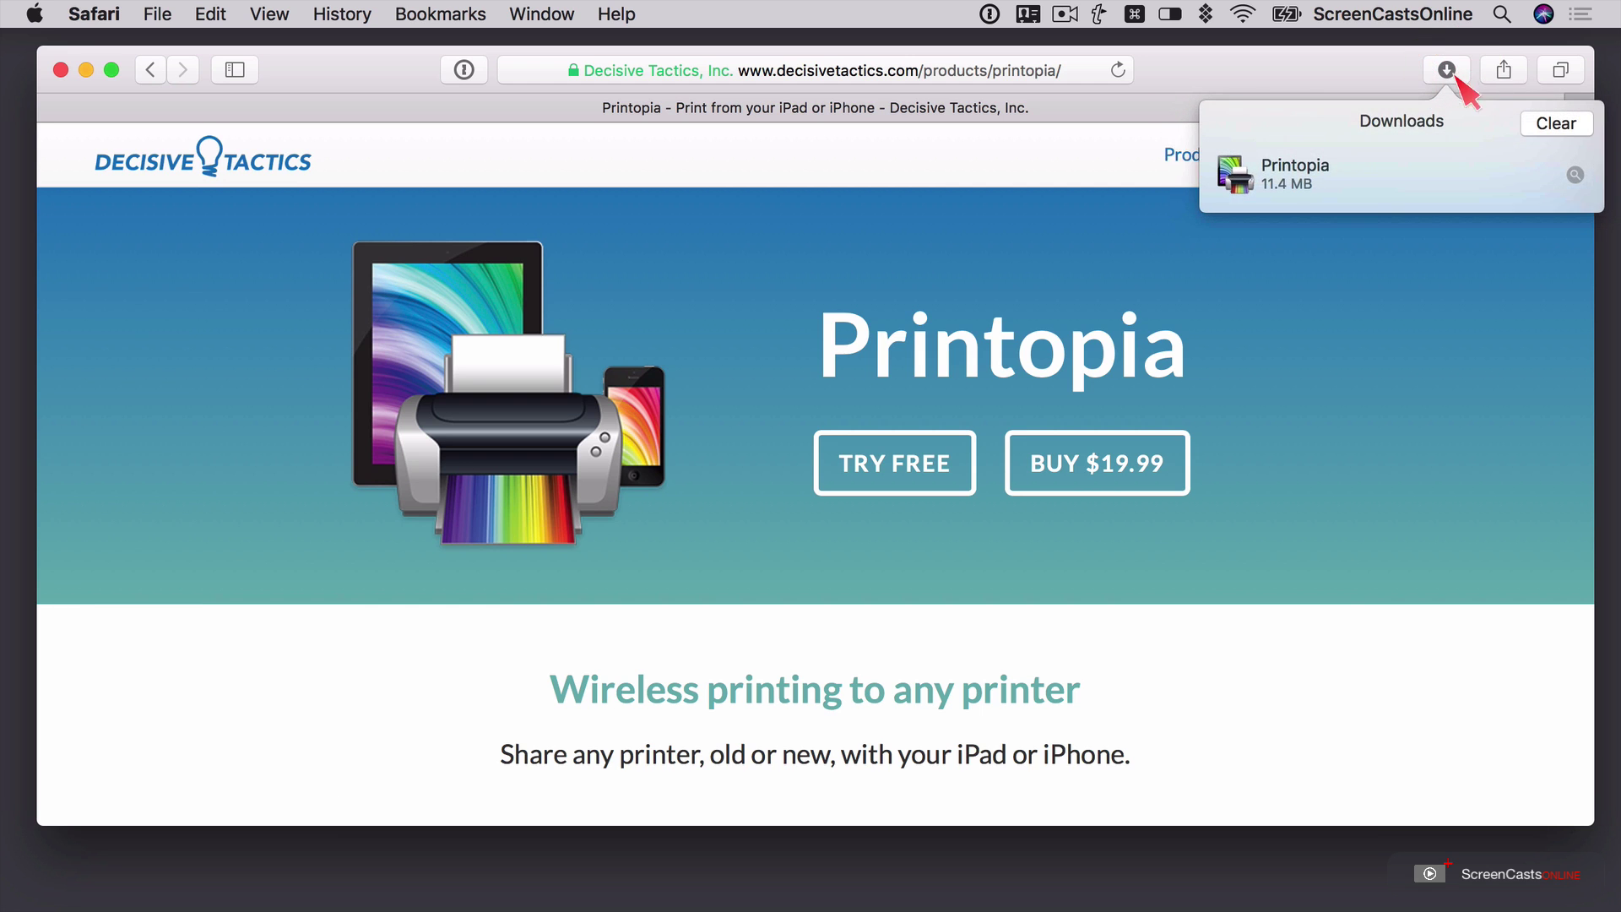
pyautogui.click(1576, 175)
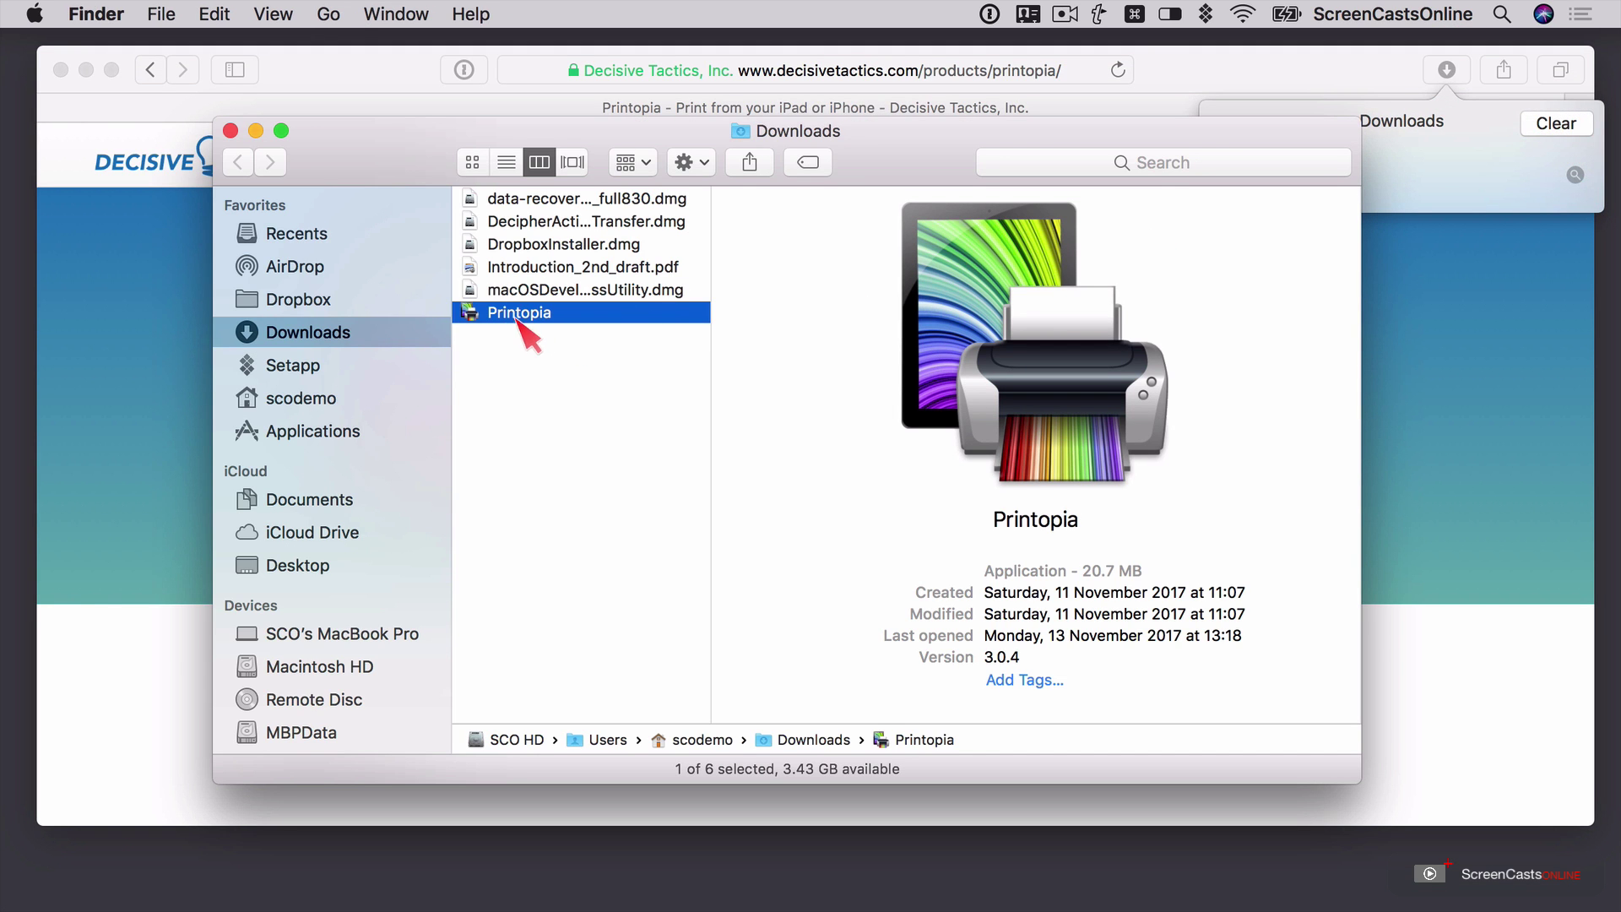
# - Move the Printopia app into Applications and minimise the Safari and Finder windows
pyautogui.moveTo(516, 319); pyautogui.dragTo(361, 433)
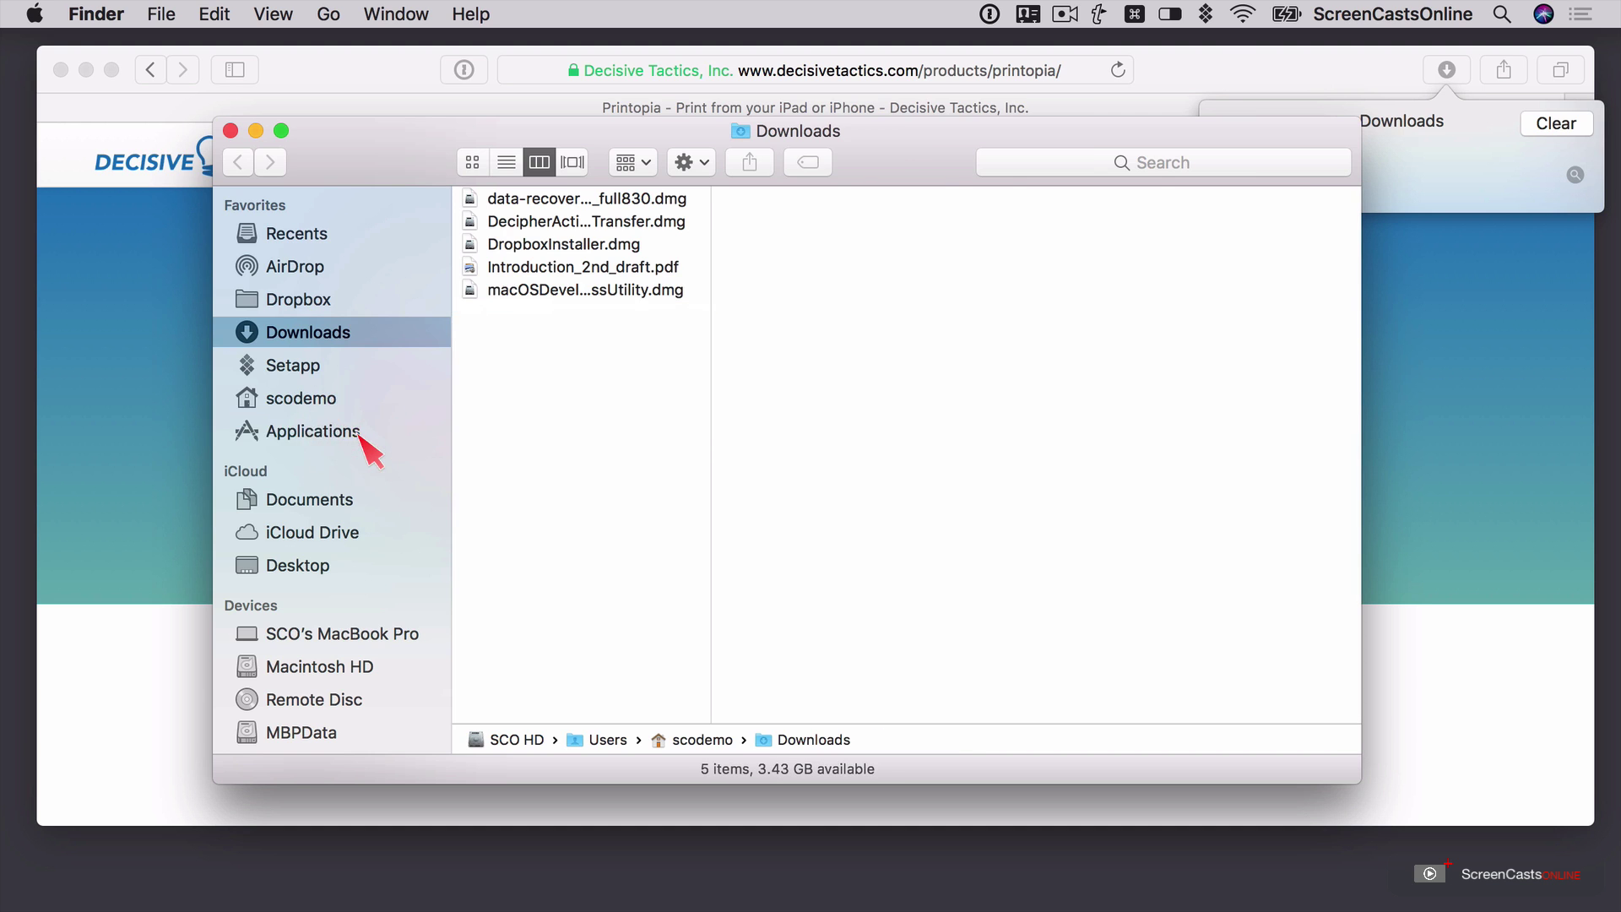
pyautogui.click(360, 432)
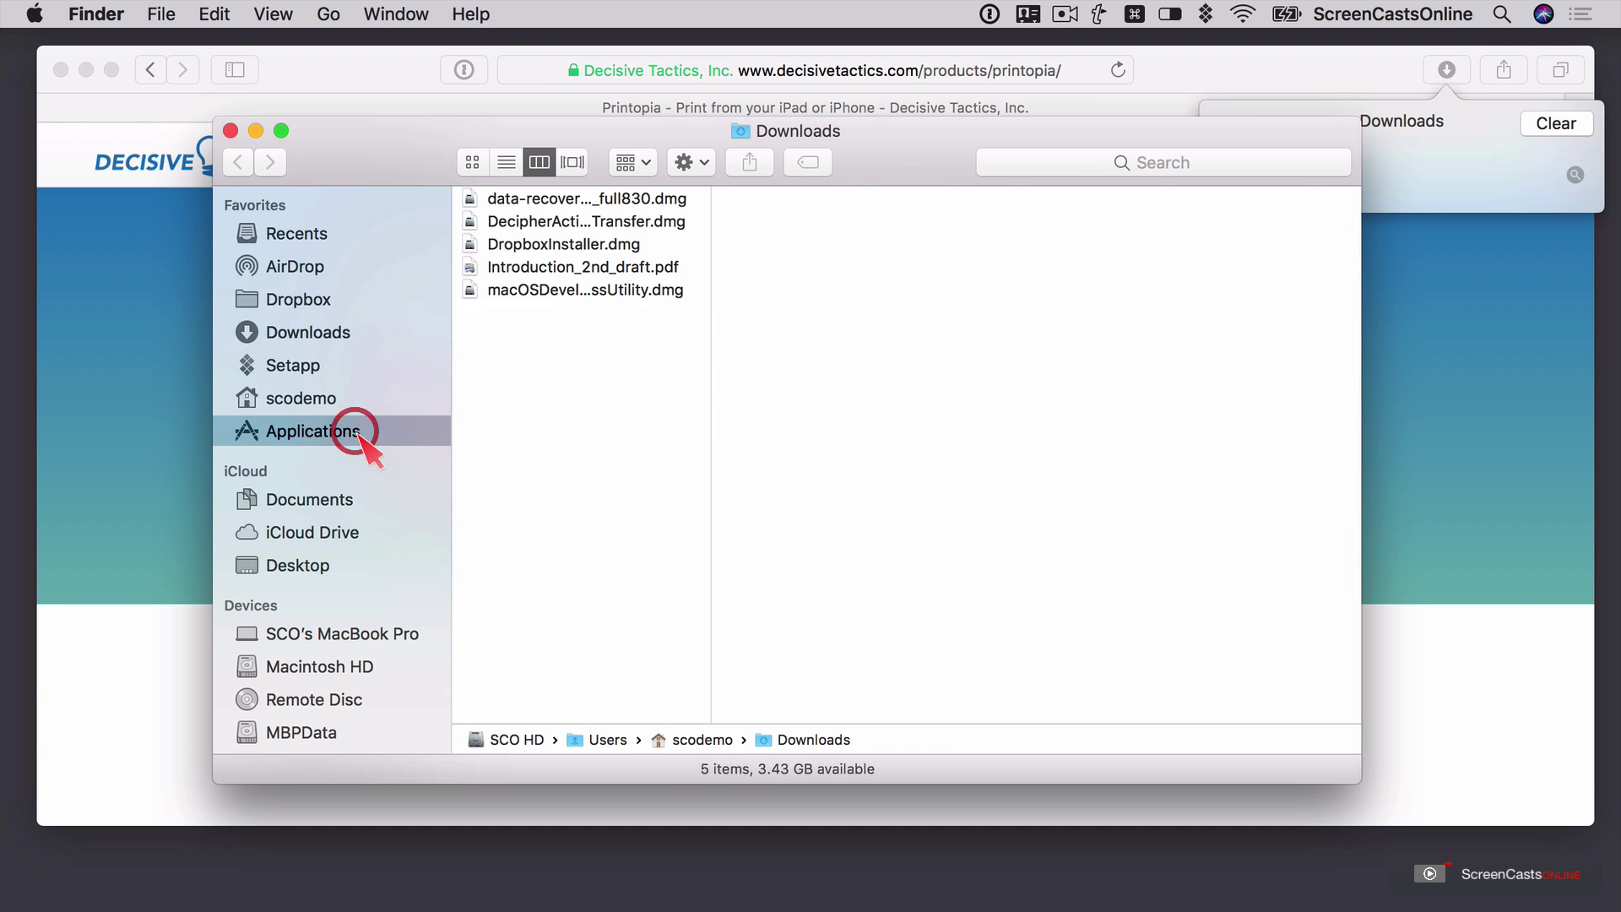
pyautogui.click(86, 70)
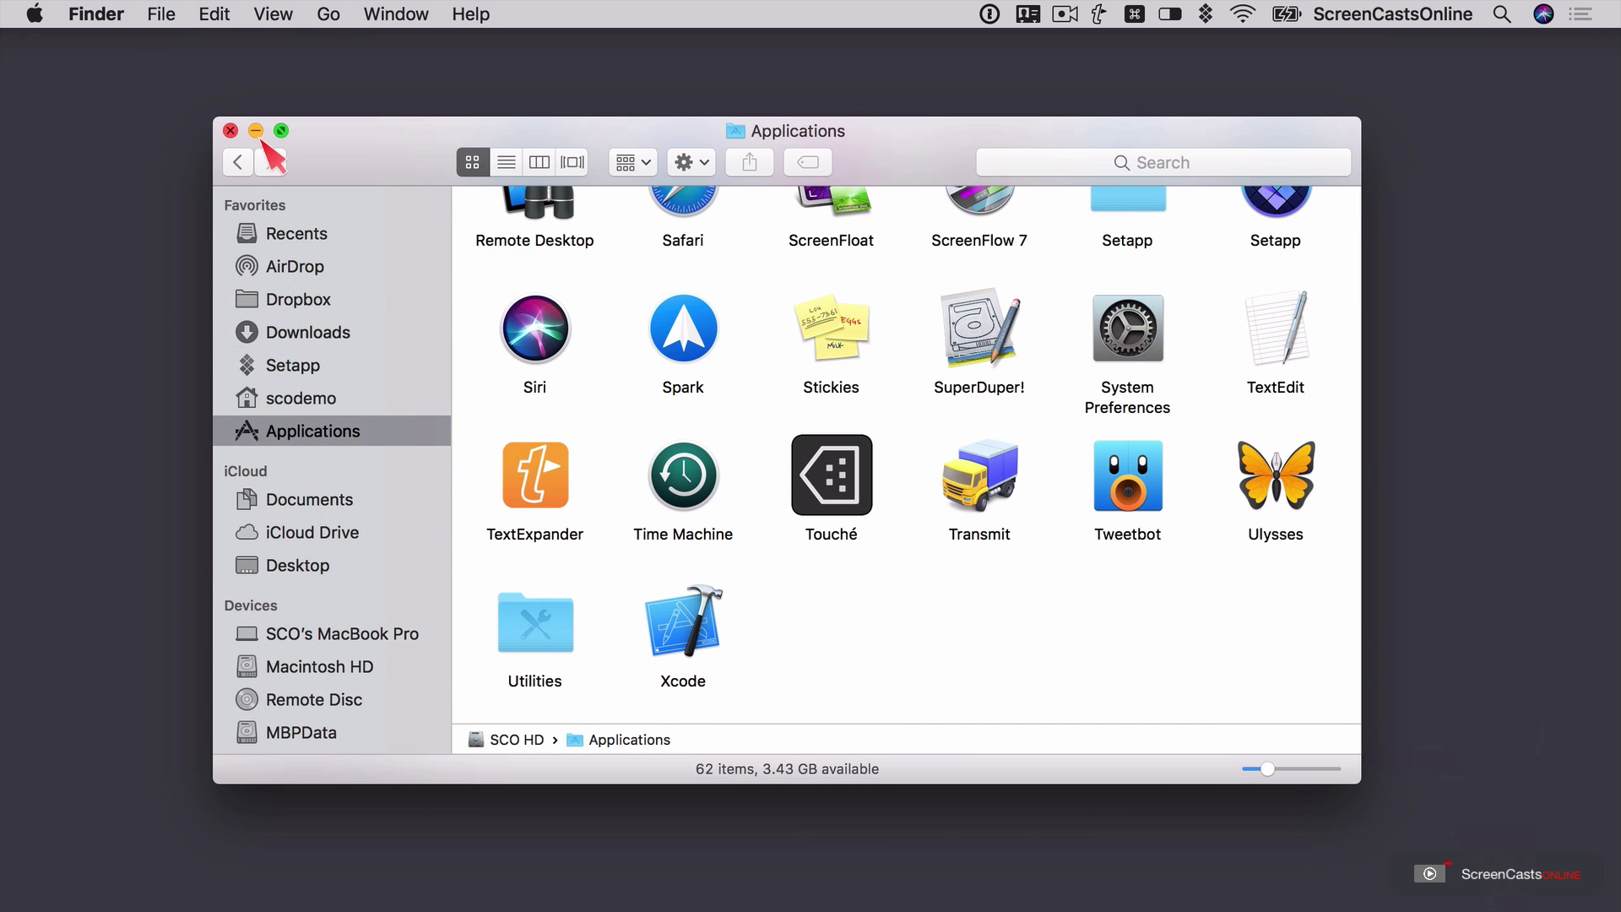
pyautogui.click(255, 131)
# - Turn off network sharing for the HP Deskjet 1050 J410 series in Printers & Scanners
pyautogui.press('super+space')
pyautogui.write('s')
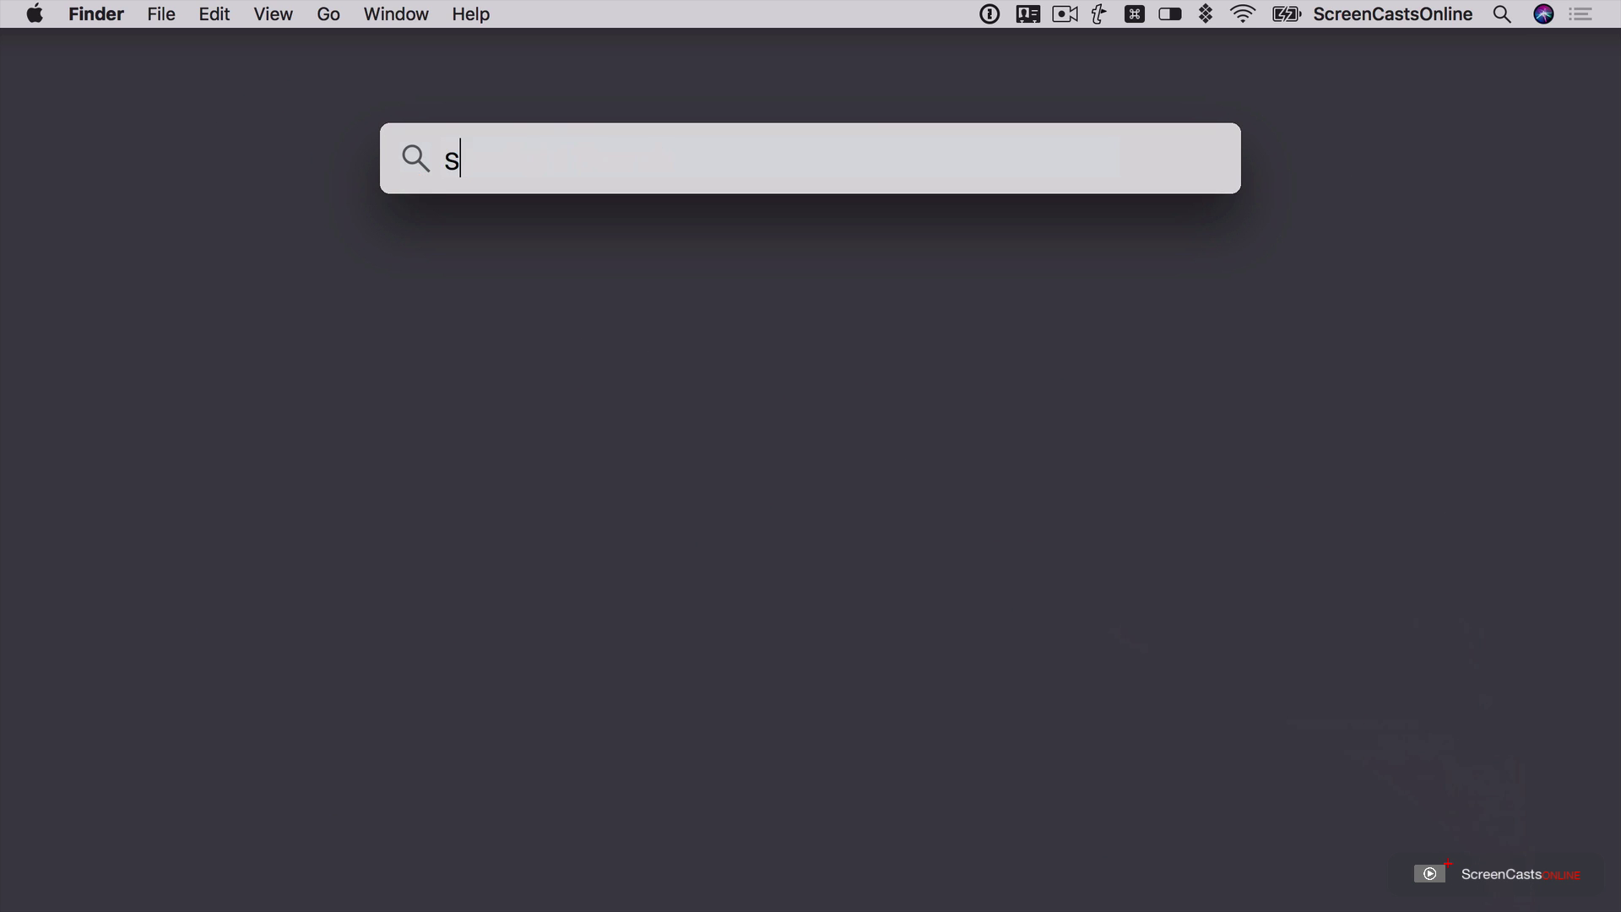
pyautogui.write('ys')
pyautogui.press('Return')
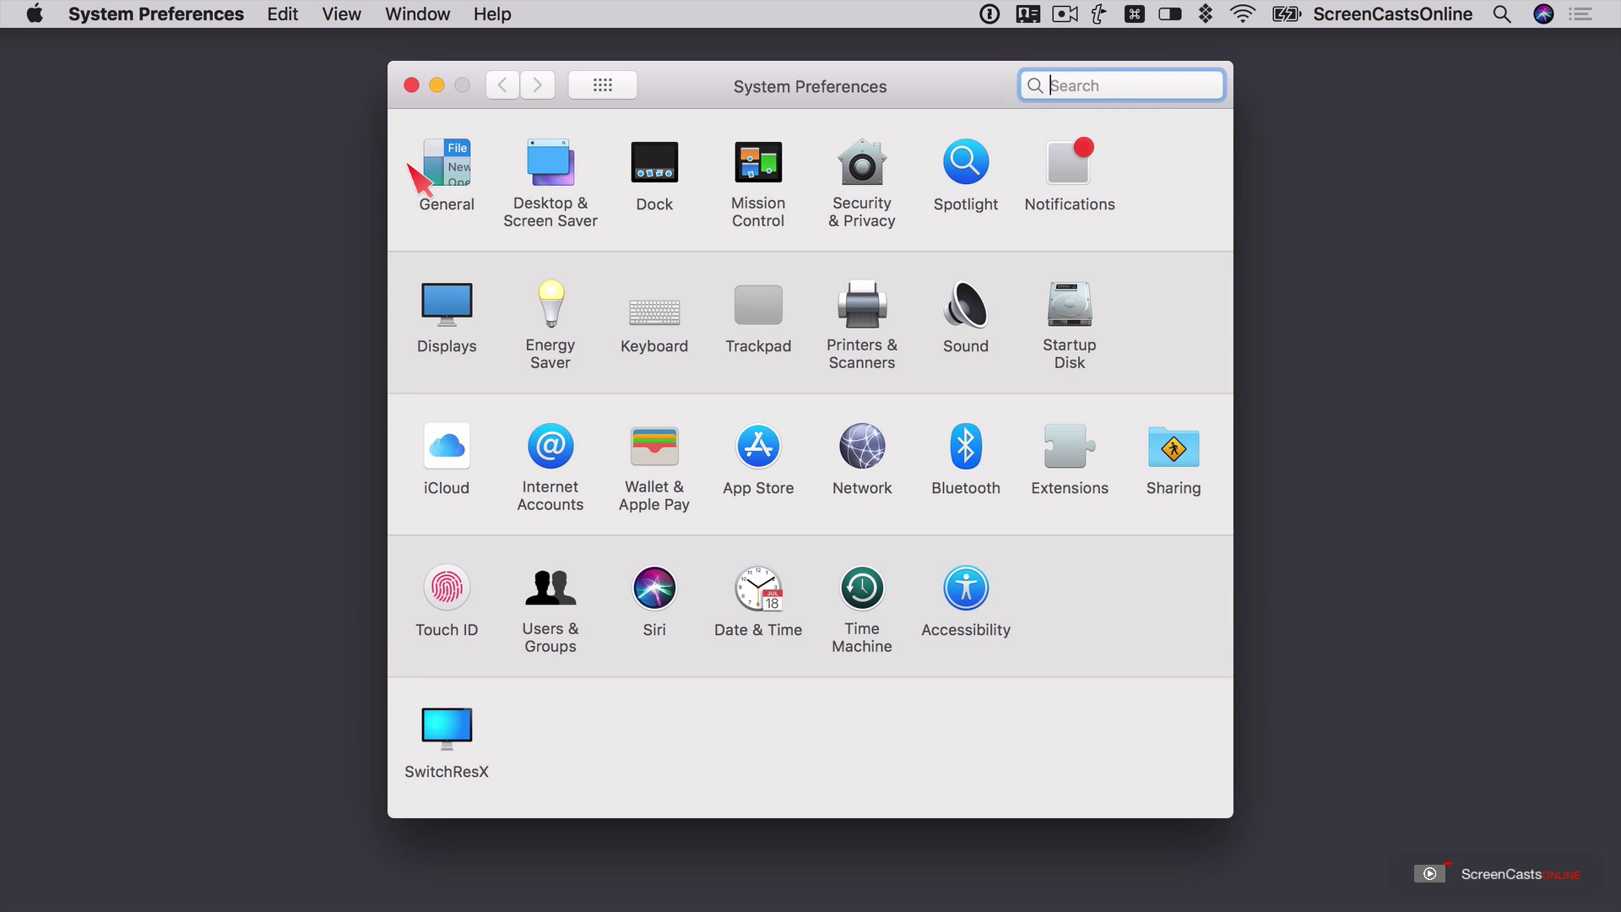
pyautogui.click(860, 314)
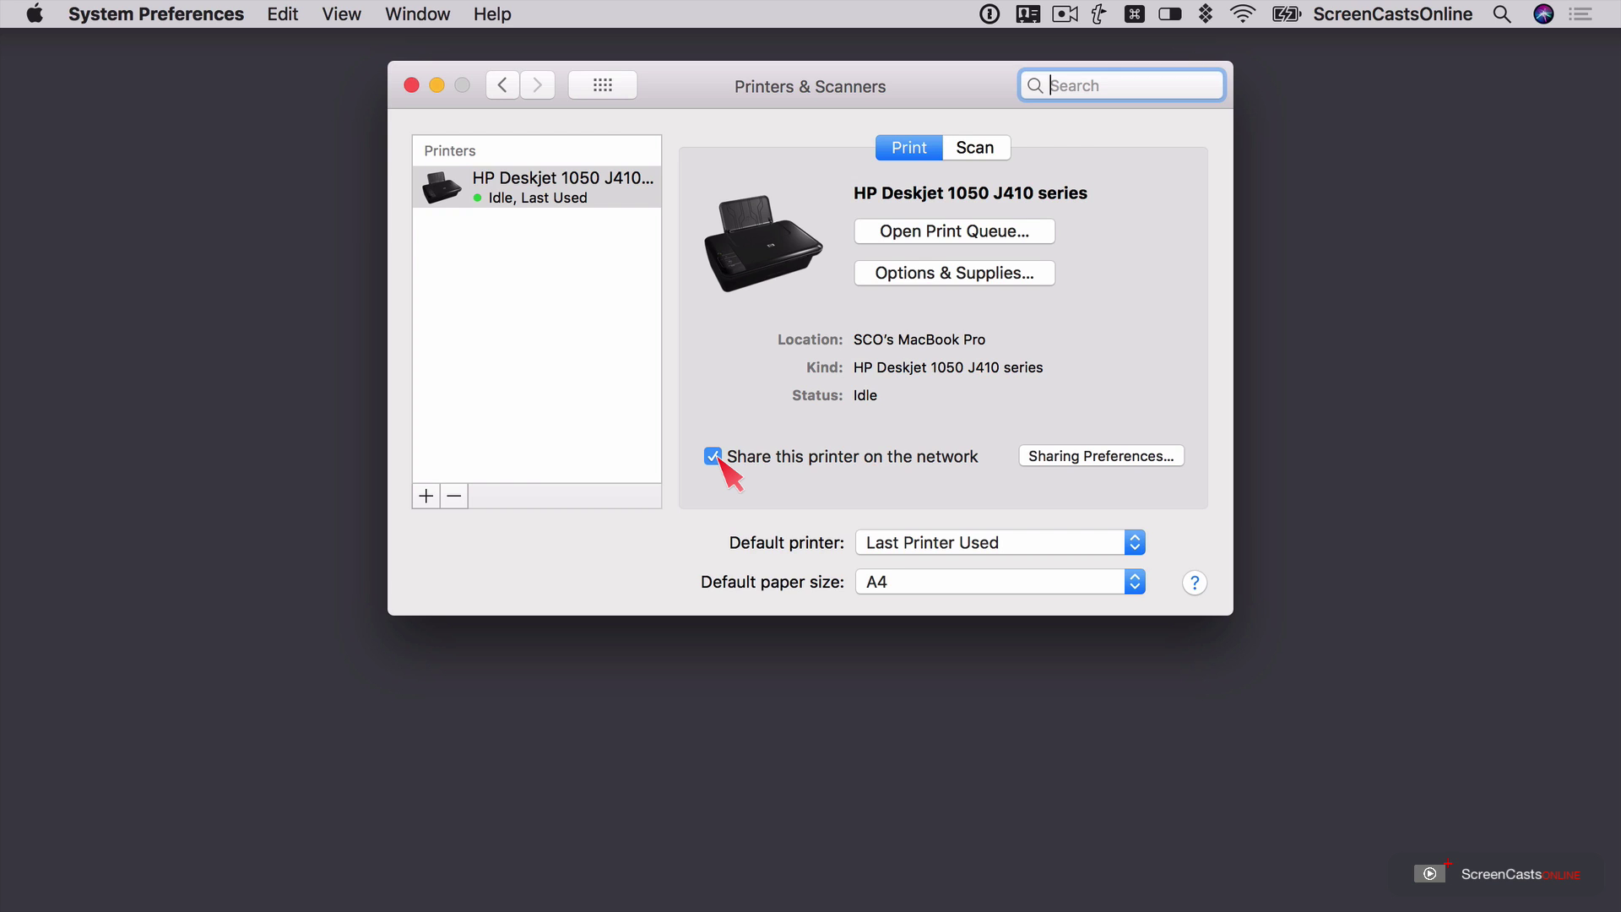
pyautogui.click(713, 457)
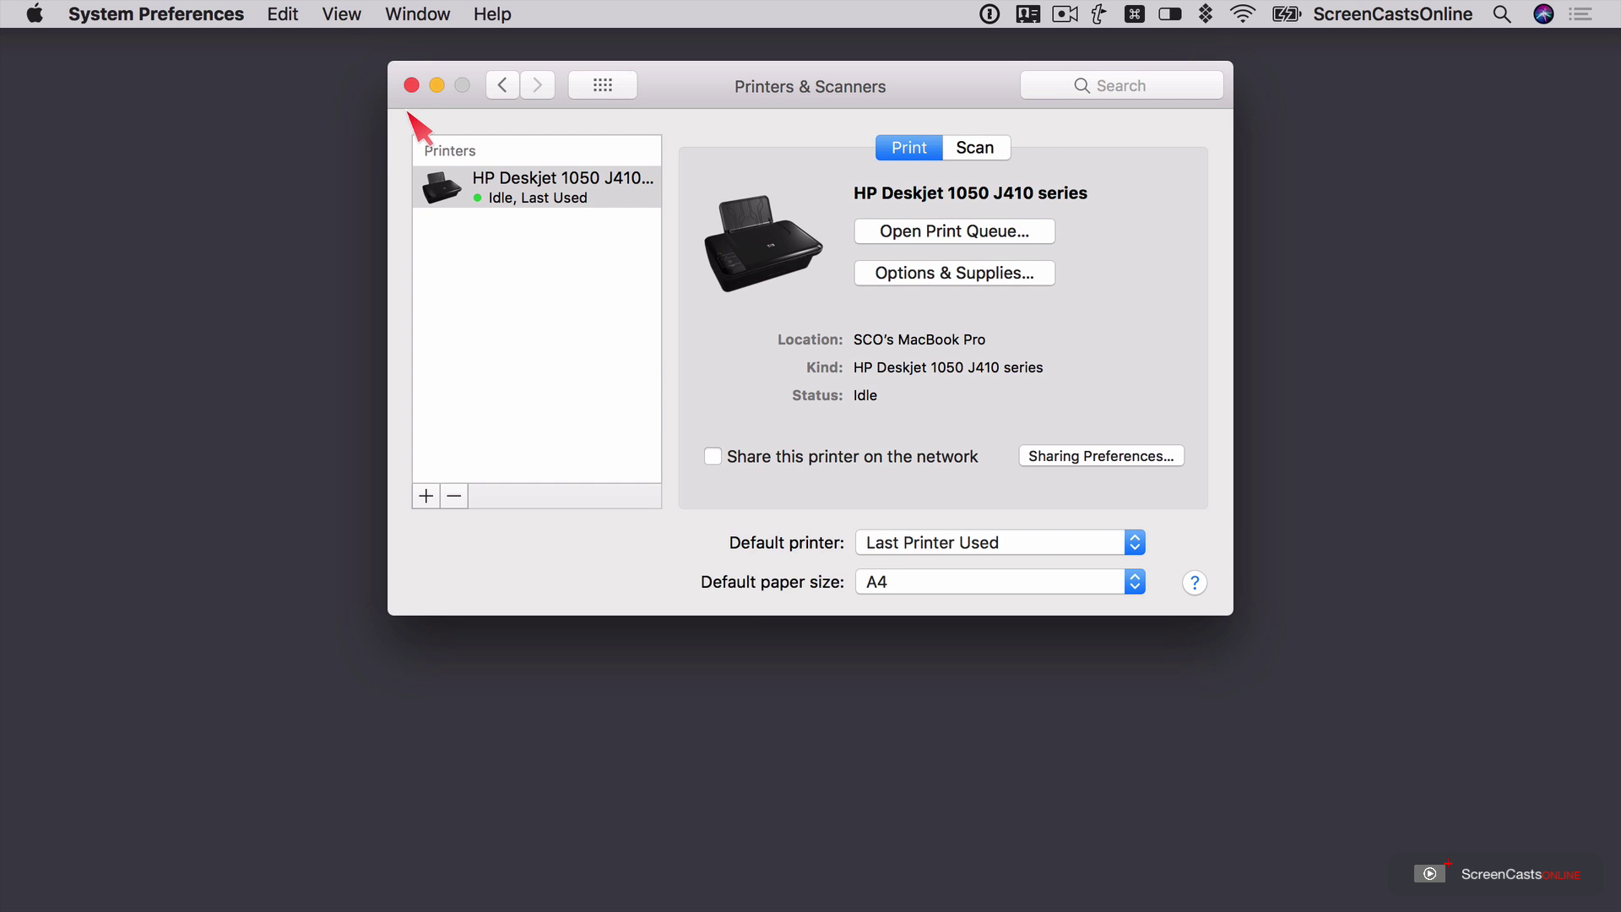
pyautogui.click(411, 85)
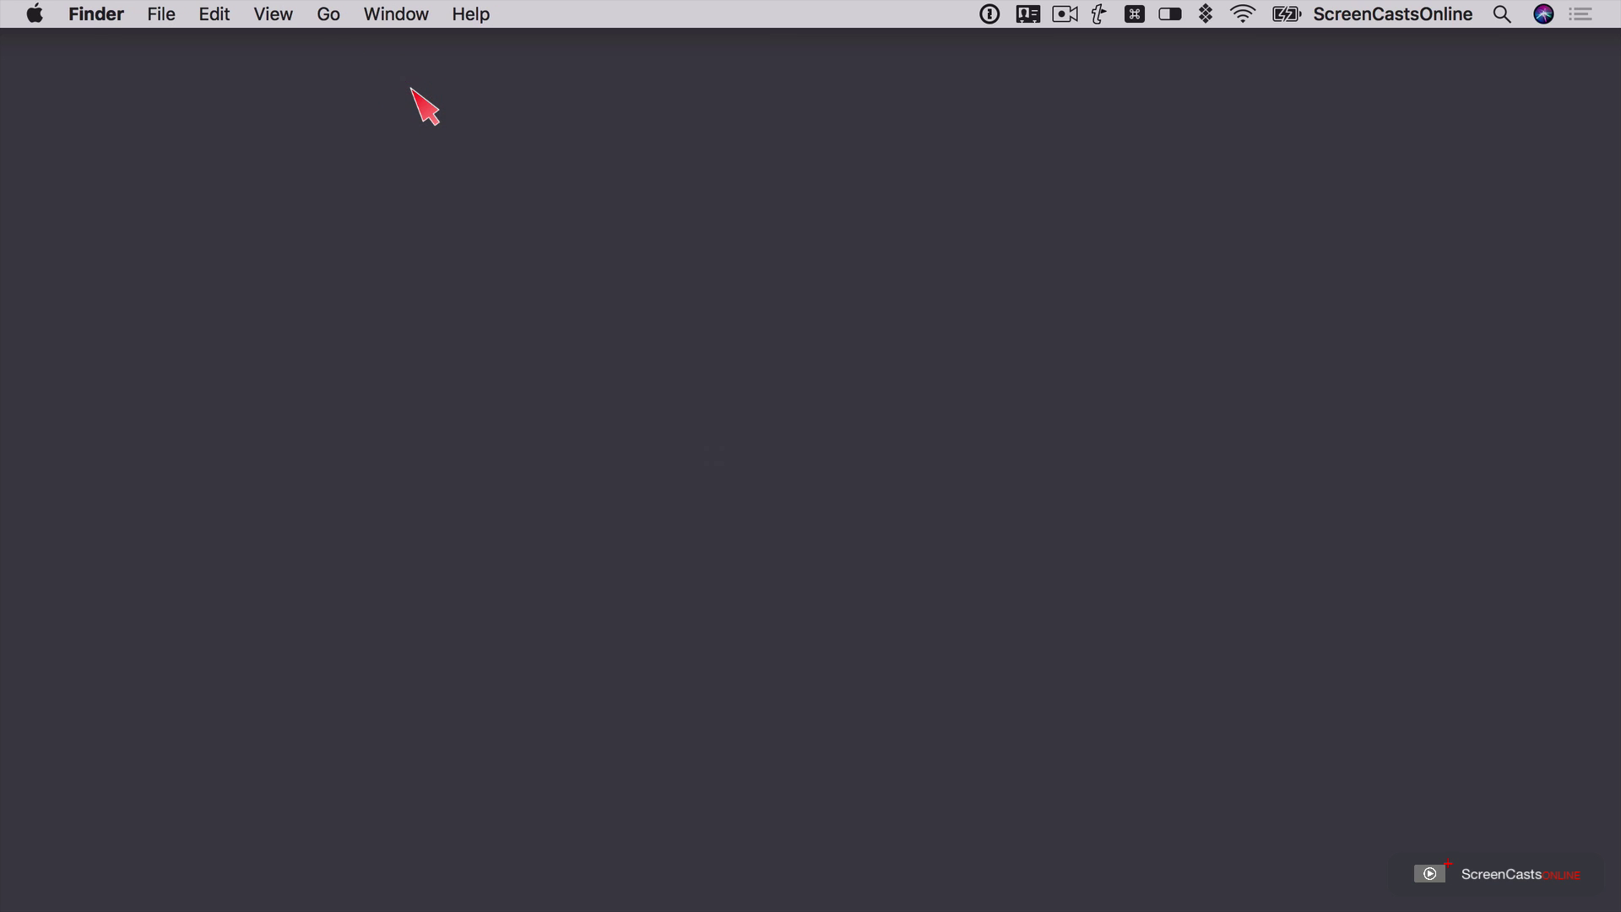
# - Launch the downloaded Printopia app and accept its licence agreement
pyautogui.press('super+space')
pyautogui.write('prin')
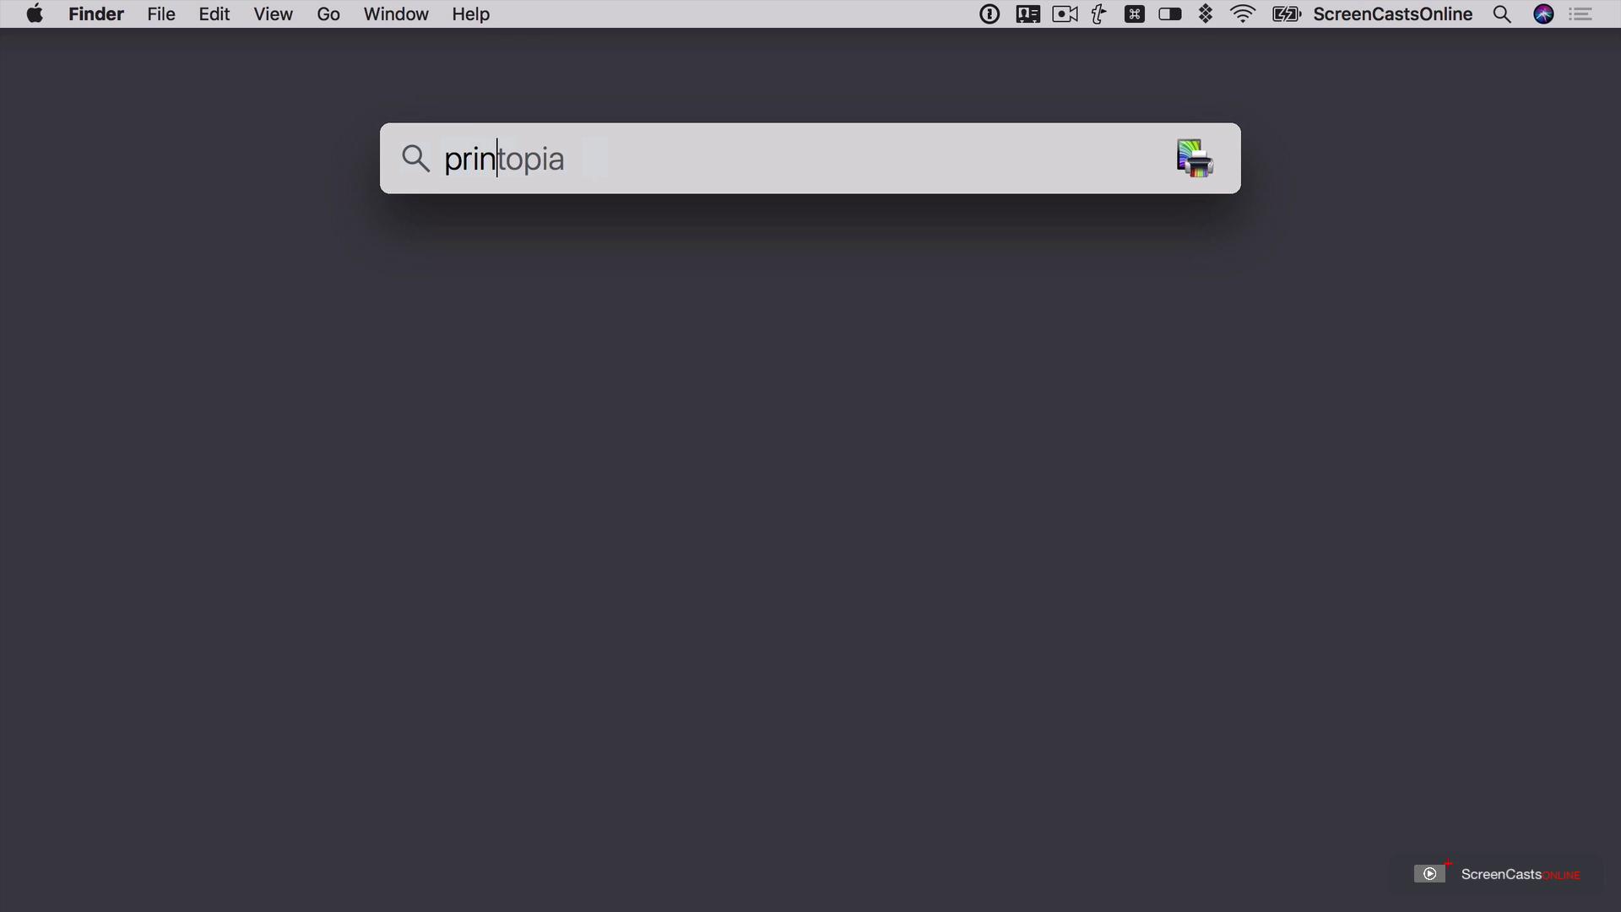
pyautogui.press('Return')
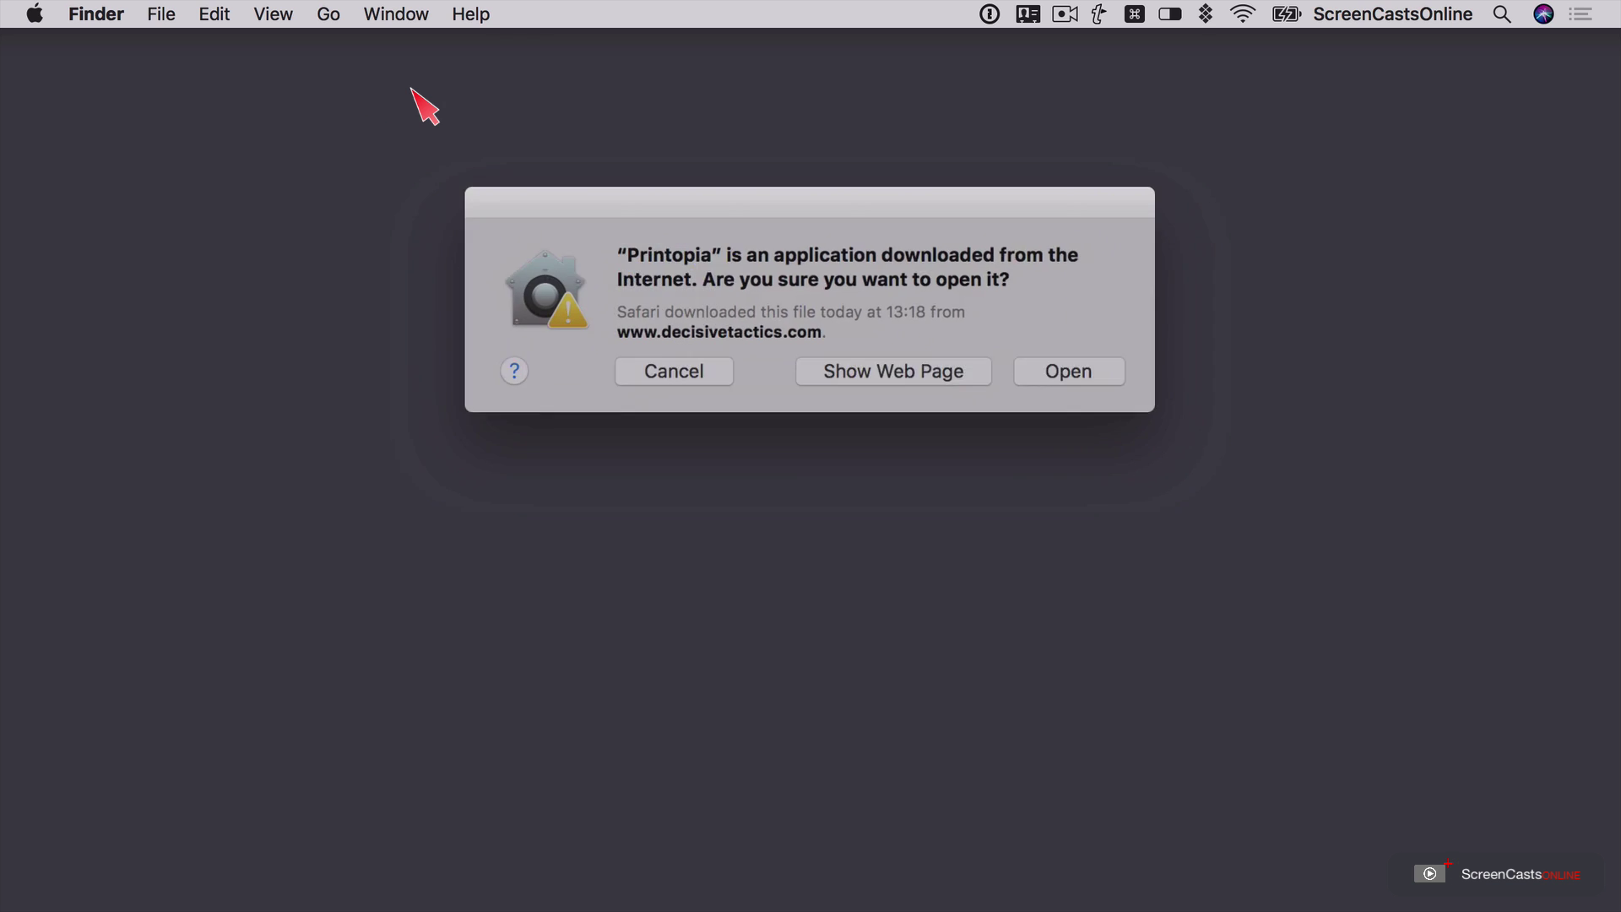
pyautogui.click(1053, 369)
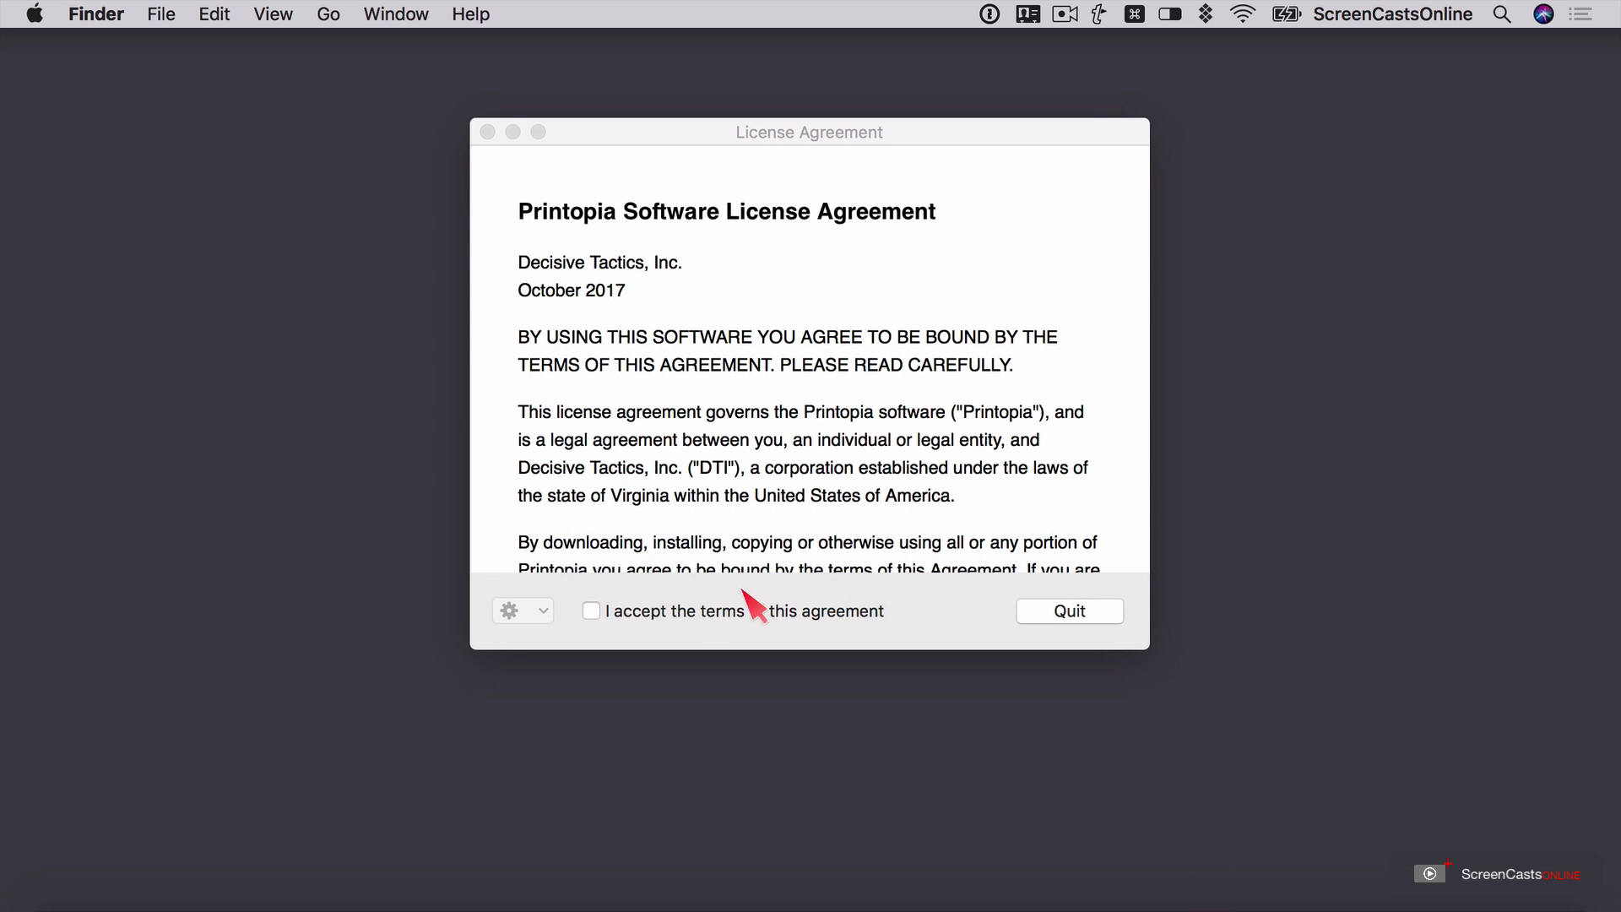
pyautogui.click(701, 613)
pyautogui.click(1096, 614)
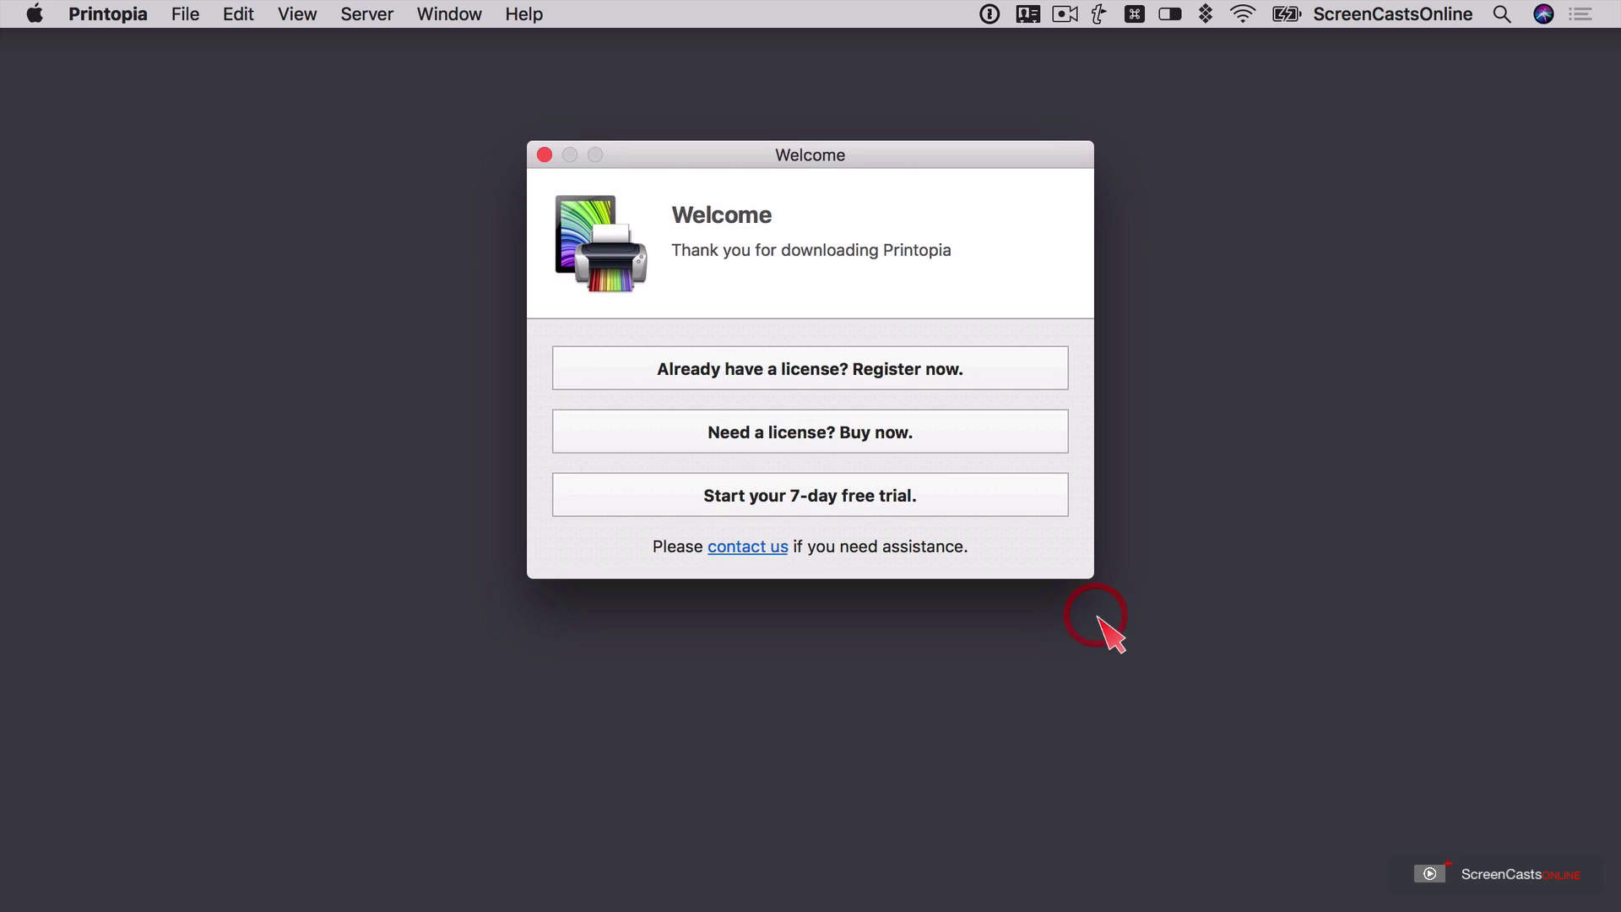
# - Start the 7-day free trial and authorise installation with the administrator password
pyautogui.click(768, 495)
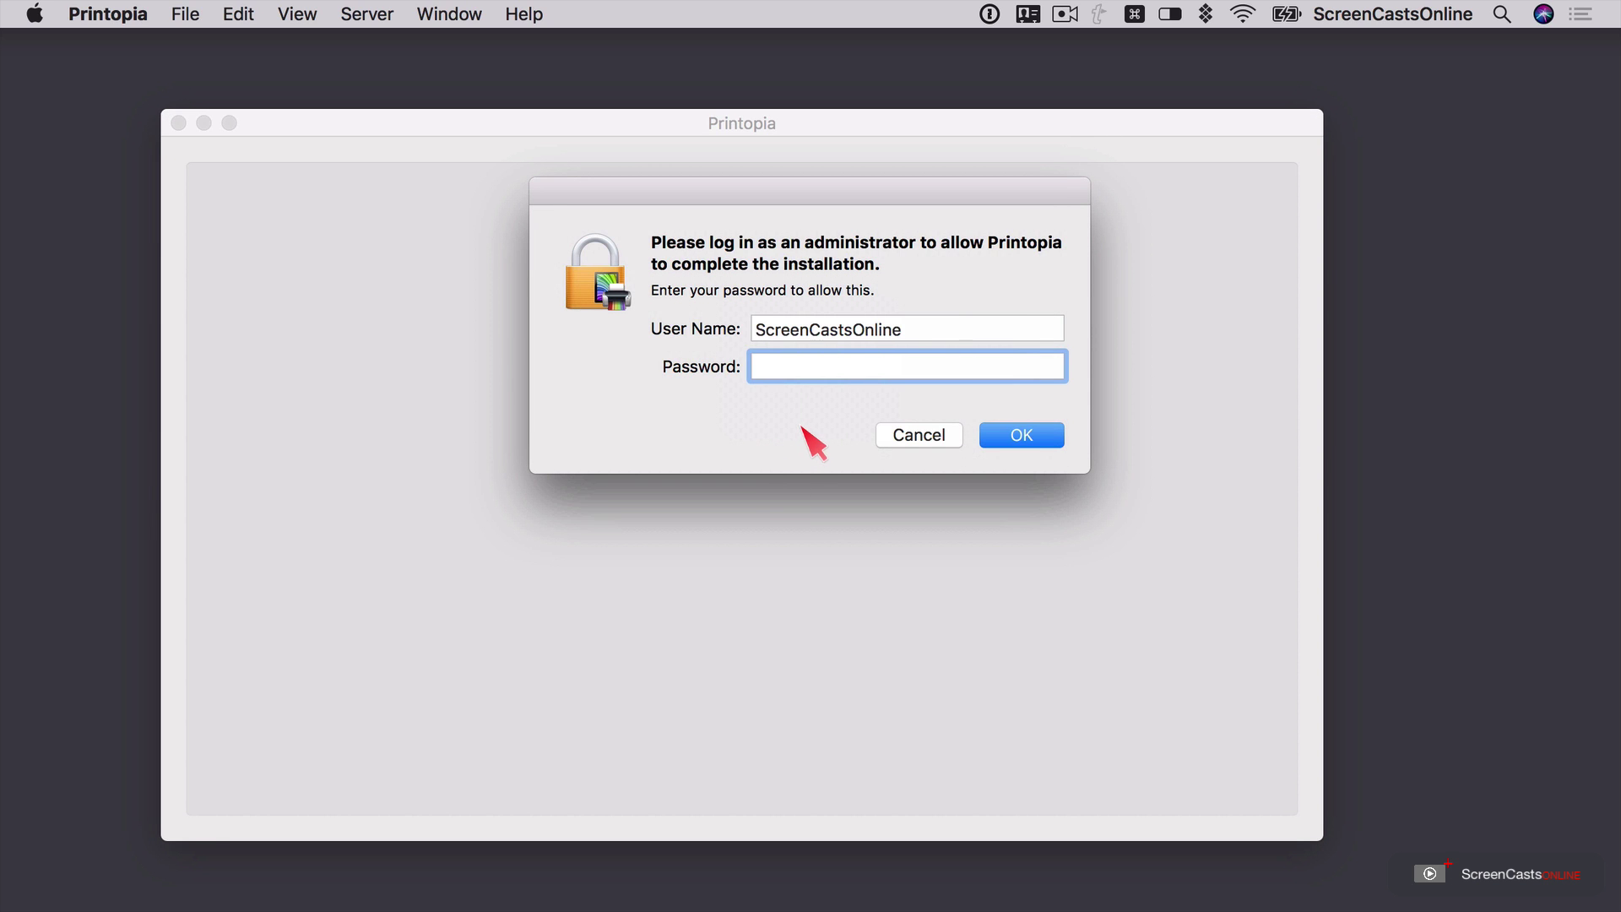
pyautogui.write('*********')
pyautogui.press('Return')
pyautogui.moveTo(732, 130); pyautogui.dragTo(803, 90)
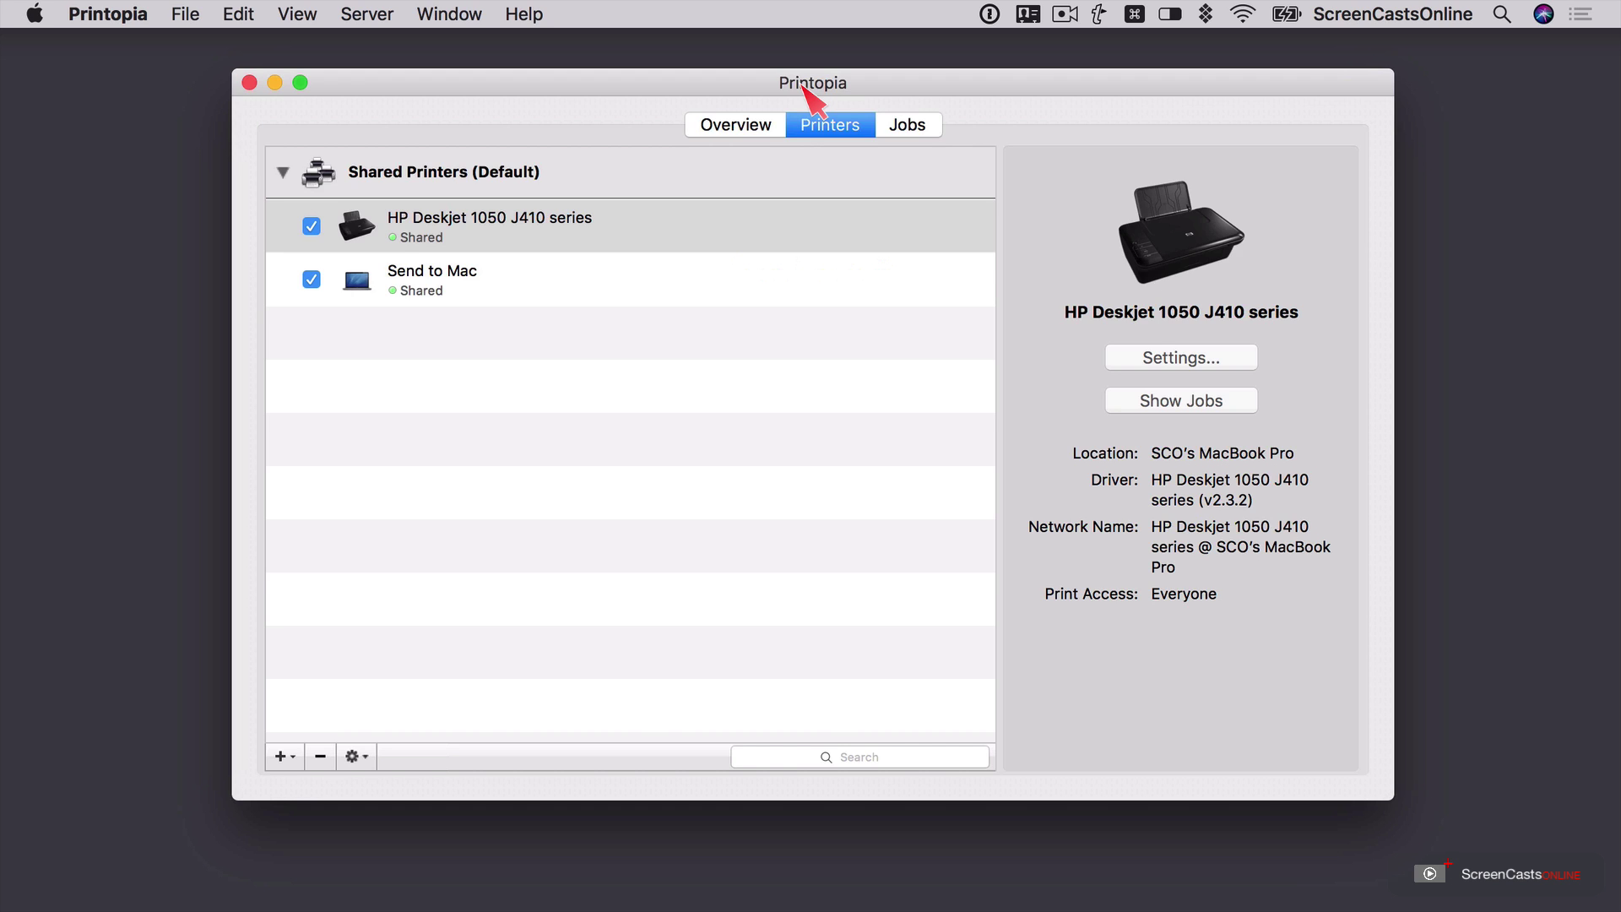
pyautogui.click(743, 129)
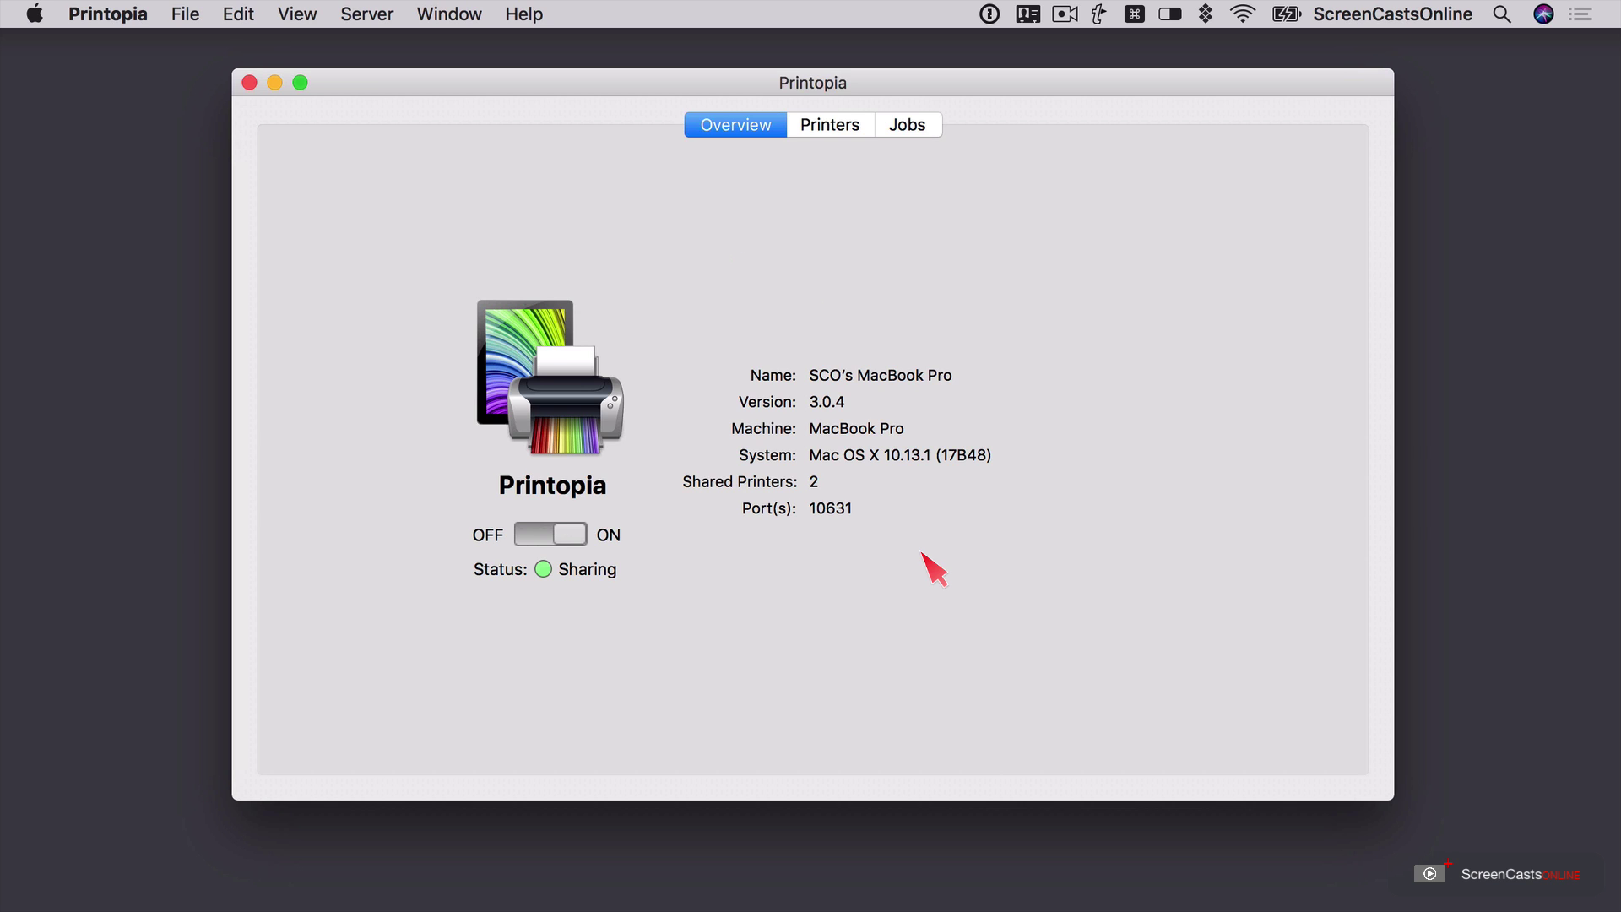
pyautogui.click(840, 129)
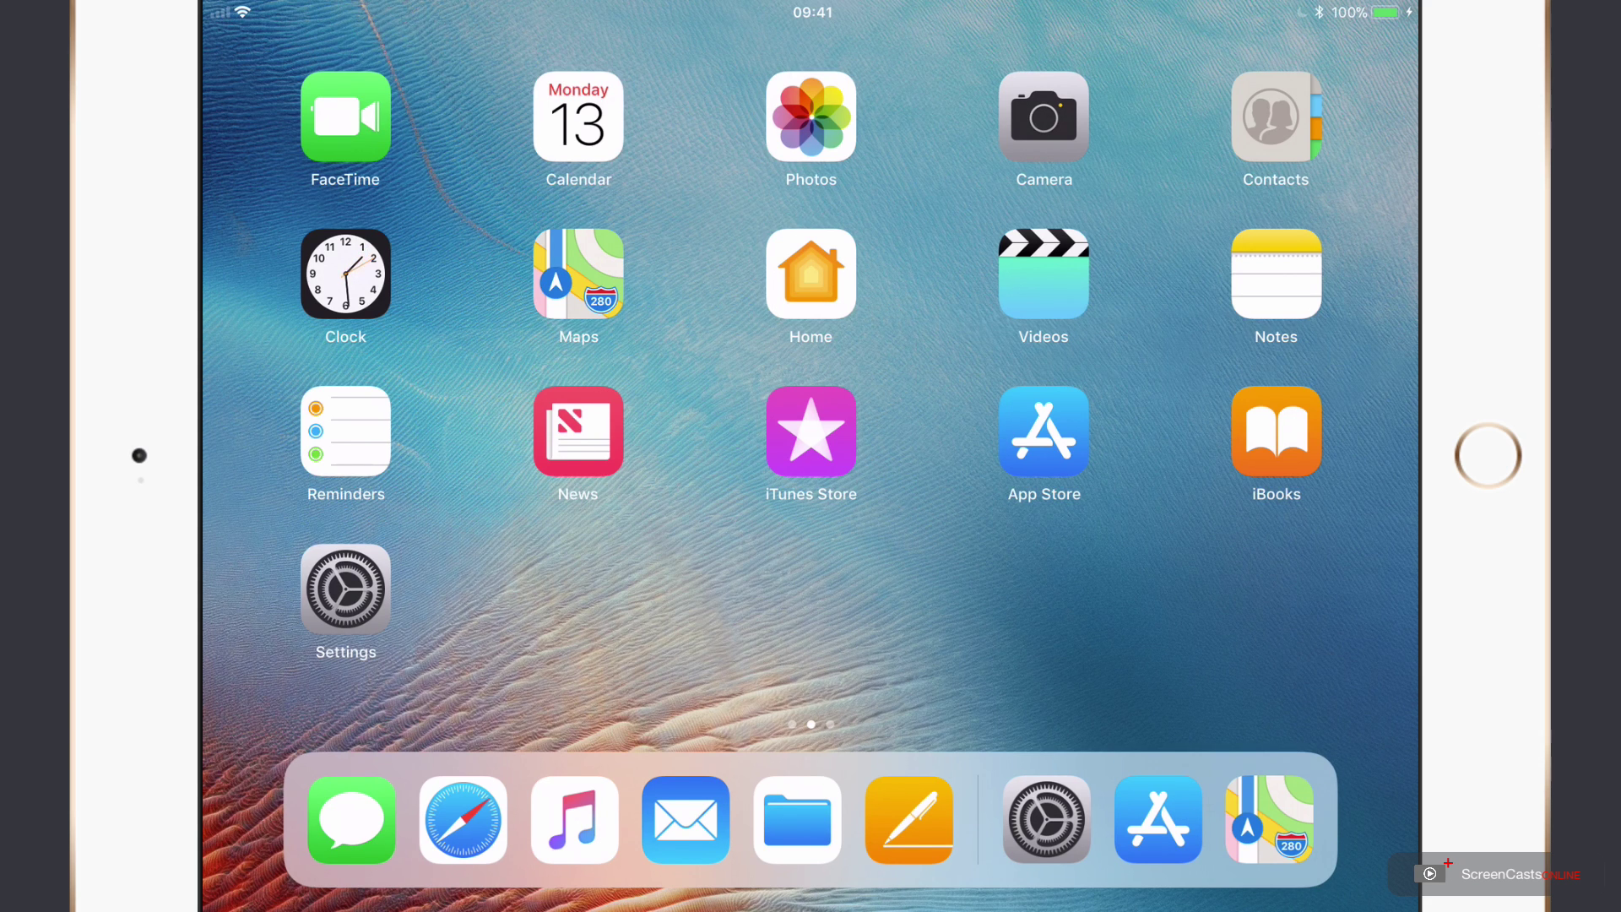
# - Open the Airtable festival-staffing email in iPad Mail and choose Print from its reply menu
pyautogui.click(685, 819)
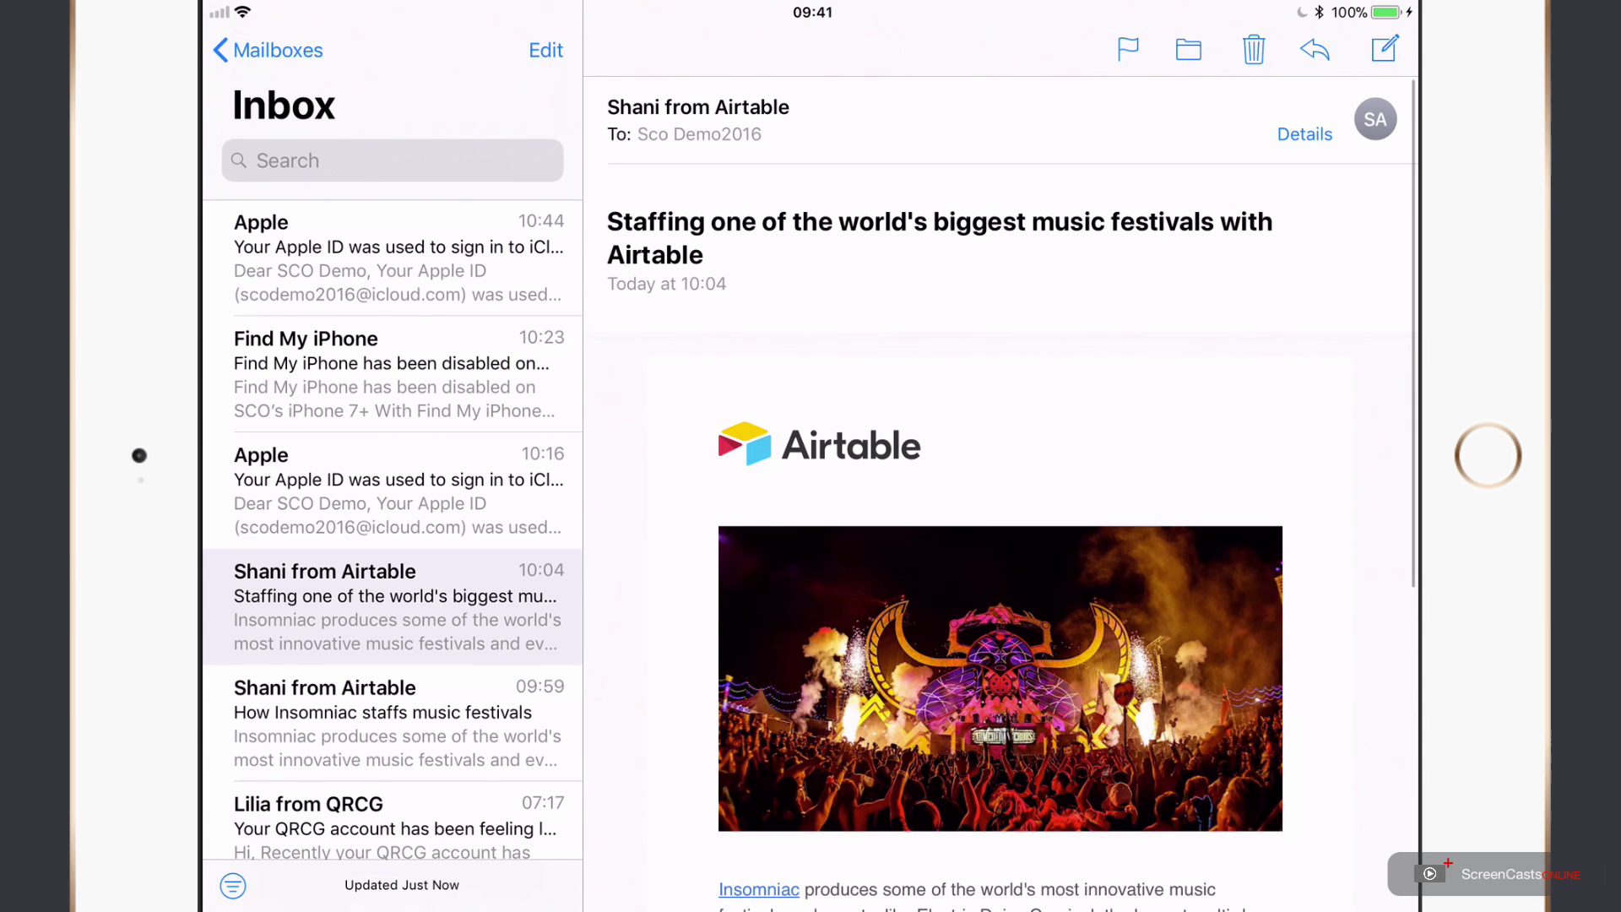
pyautogui.click(1315, 49)
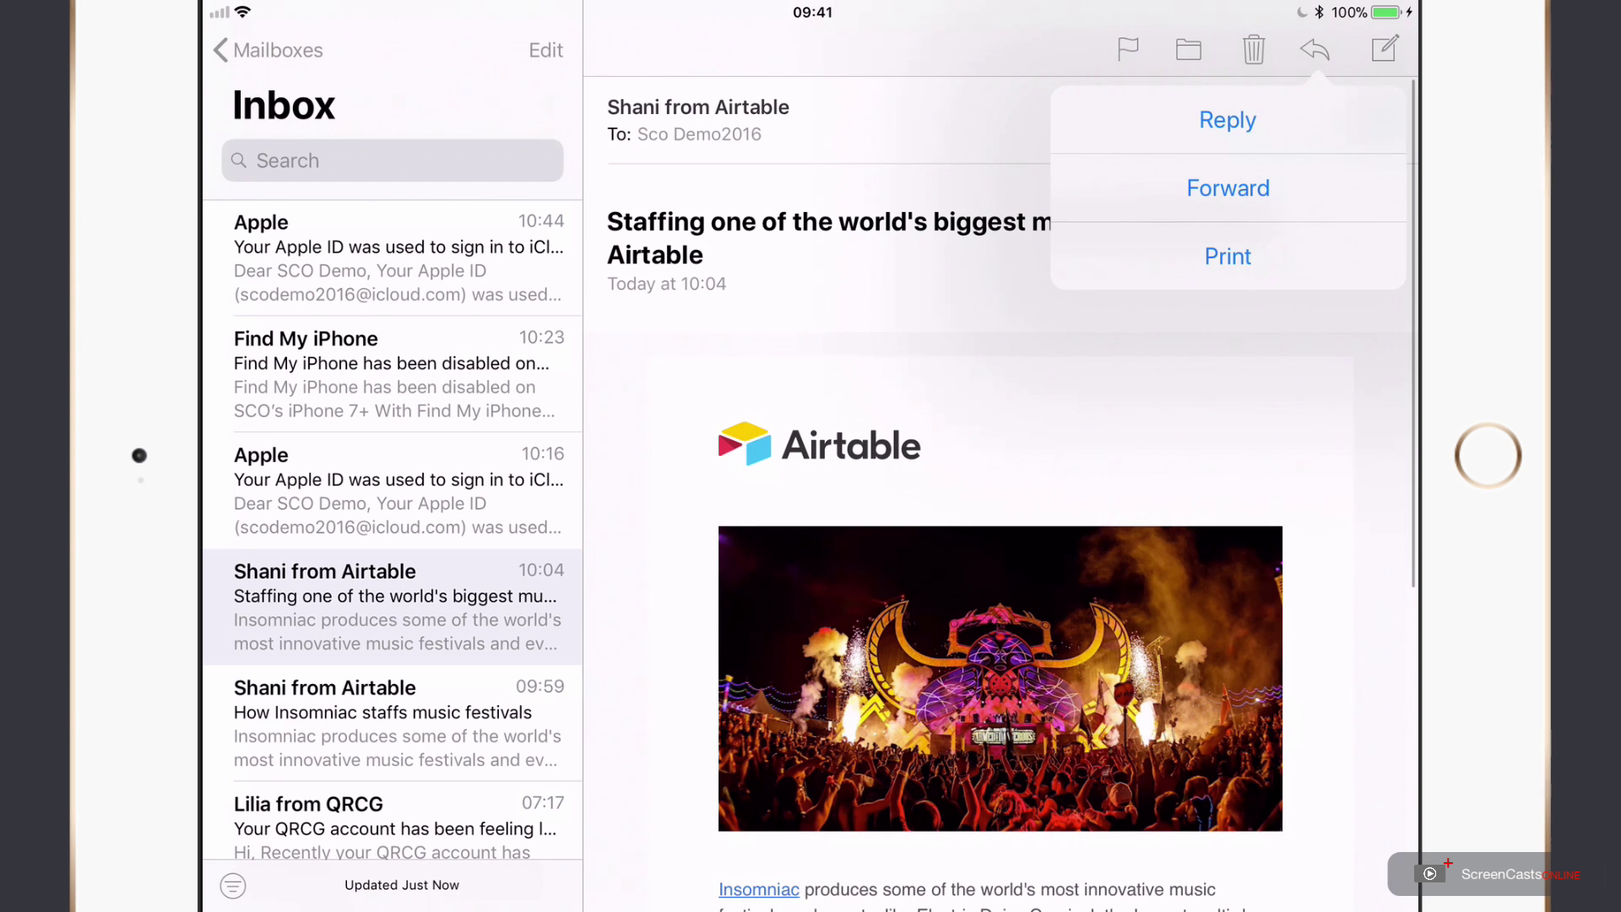
pyautogui.click(1228, 258)
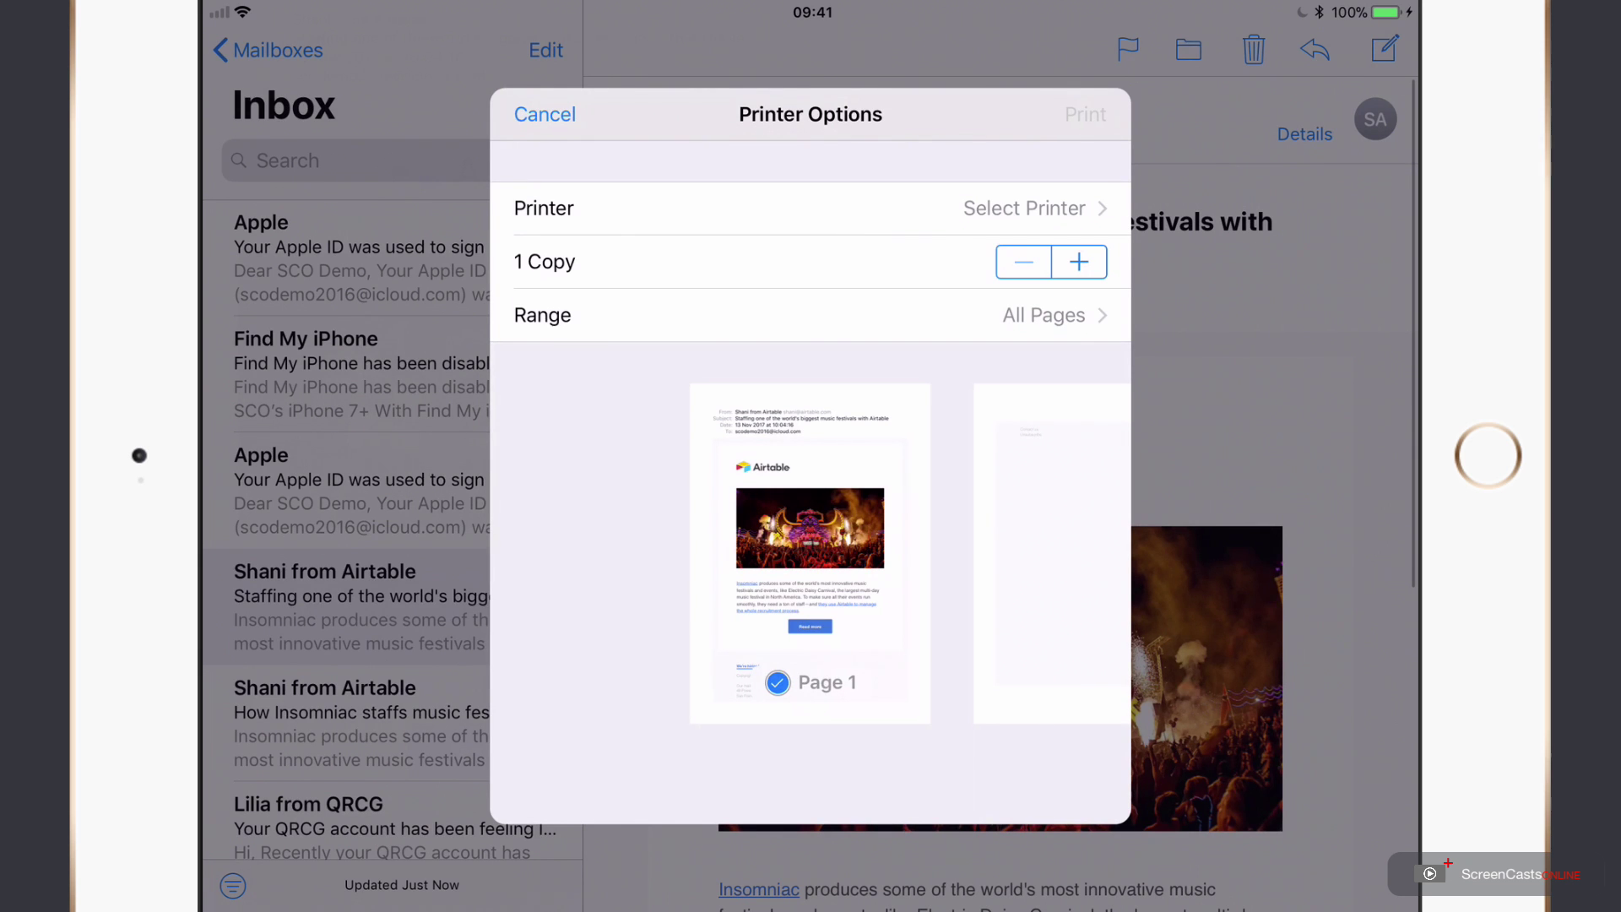
# - Set the print range to page 1 only
pyautogui.click(809, 315)
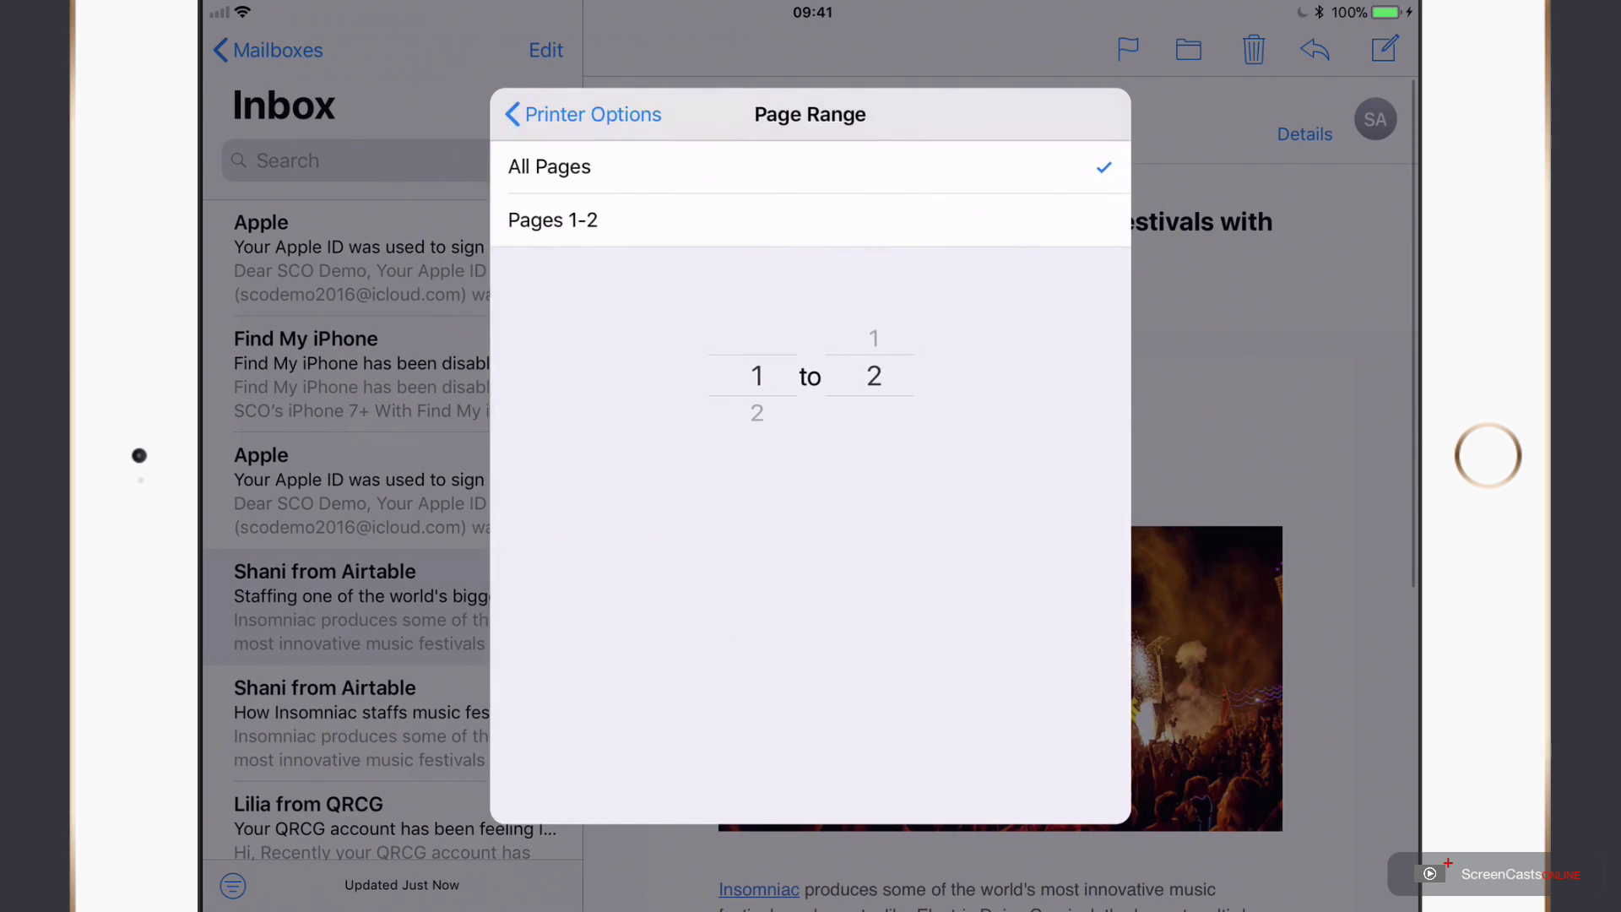
pyautogui.scroll(1, 874, 376)
pyautogui.click(582, 114)
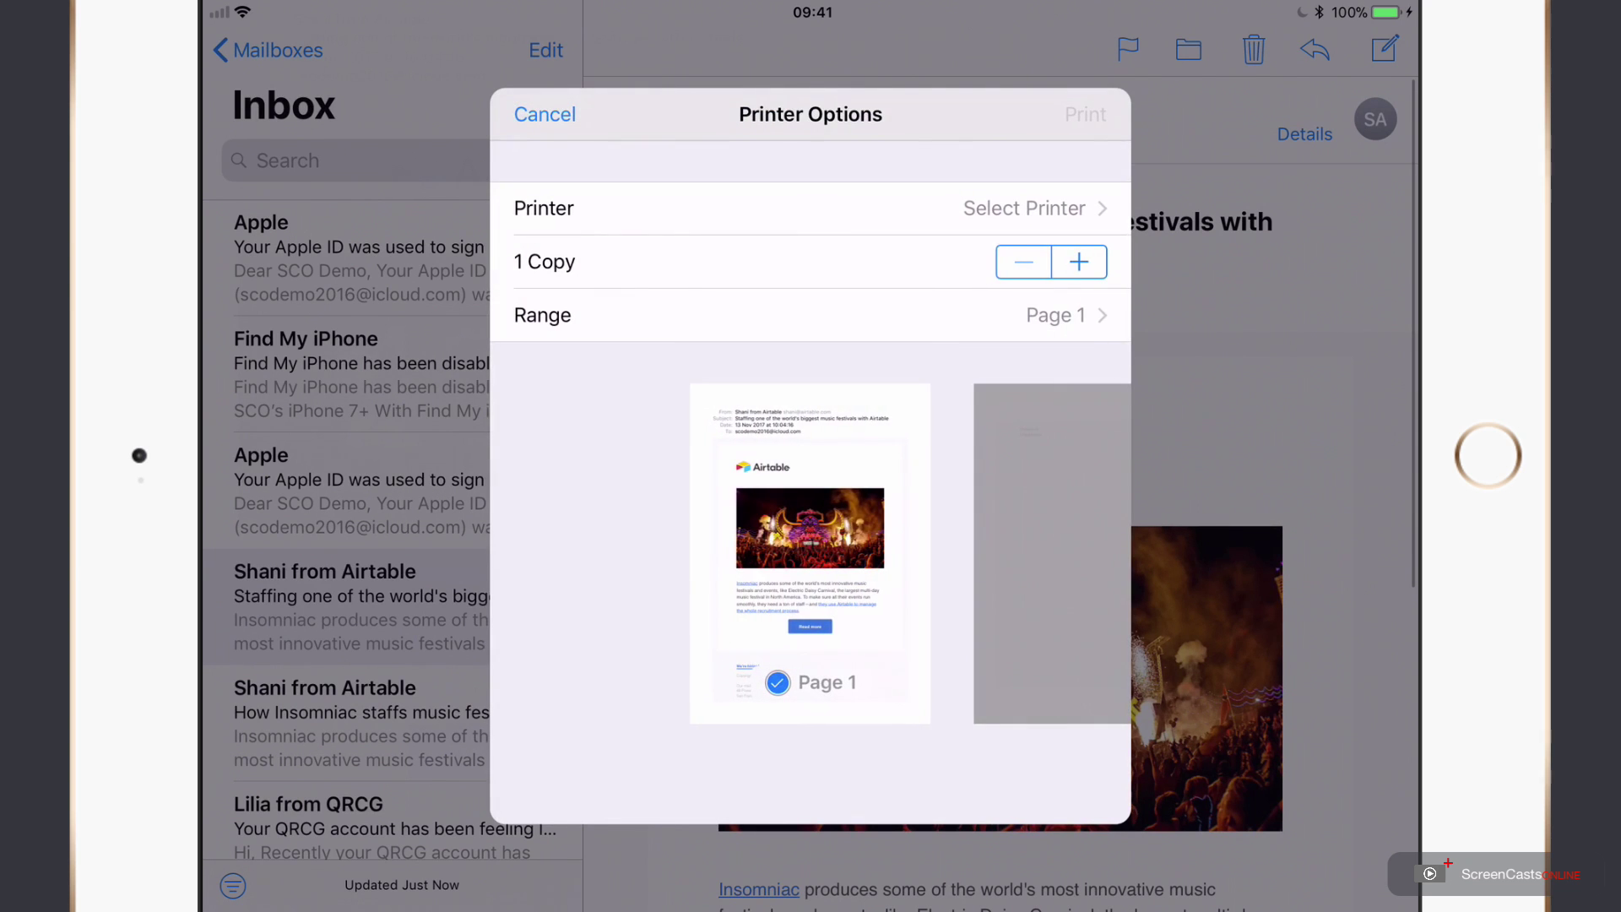
# - Check each printer's details, then print on the HP Deskjet 1050 J410 series
pyautogui.click(809, 209)
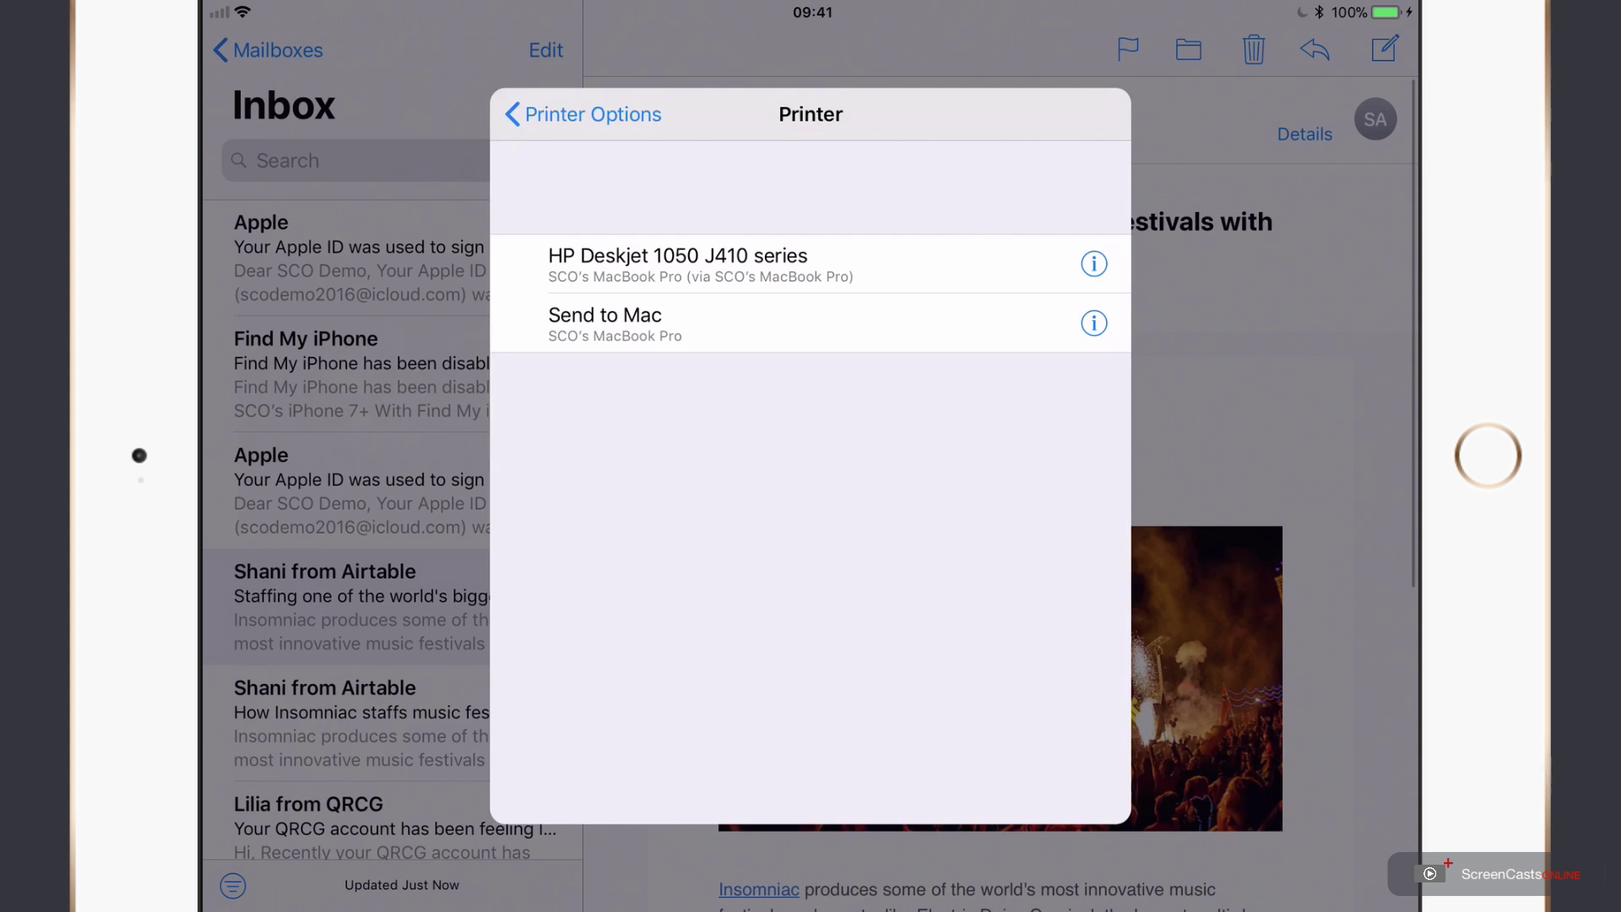
pyautogui.click(1094, 264)
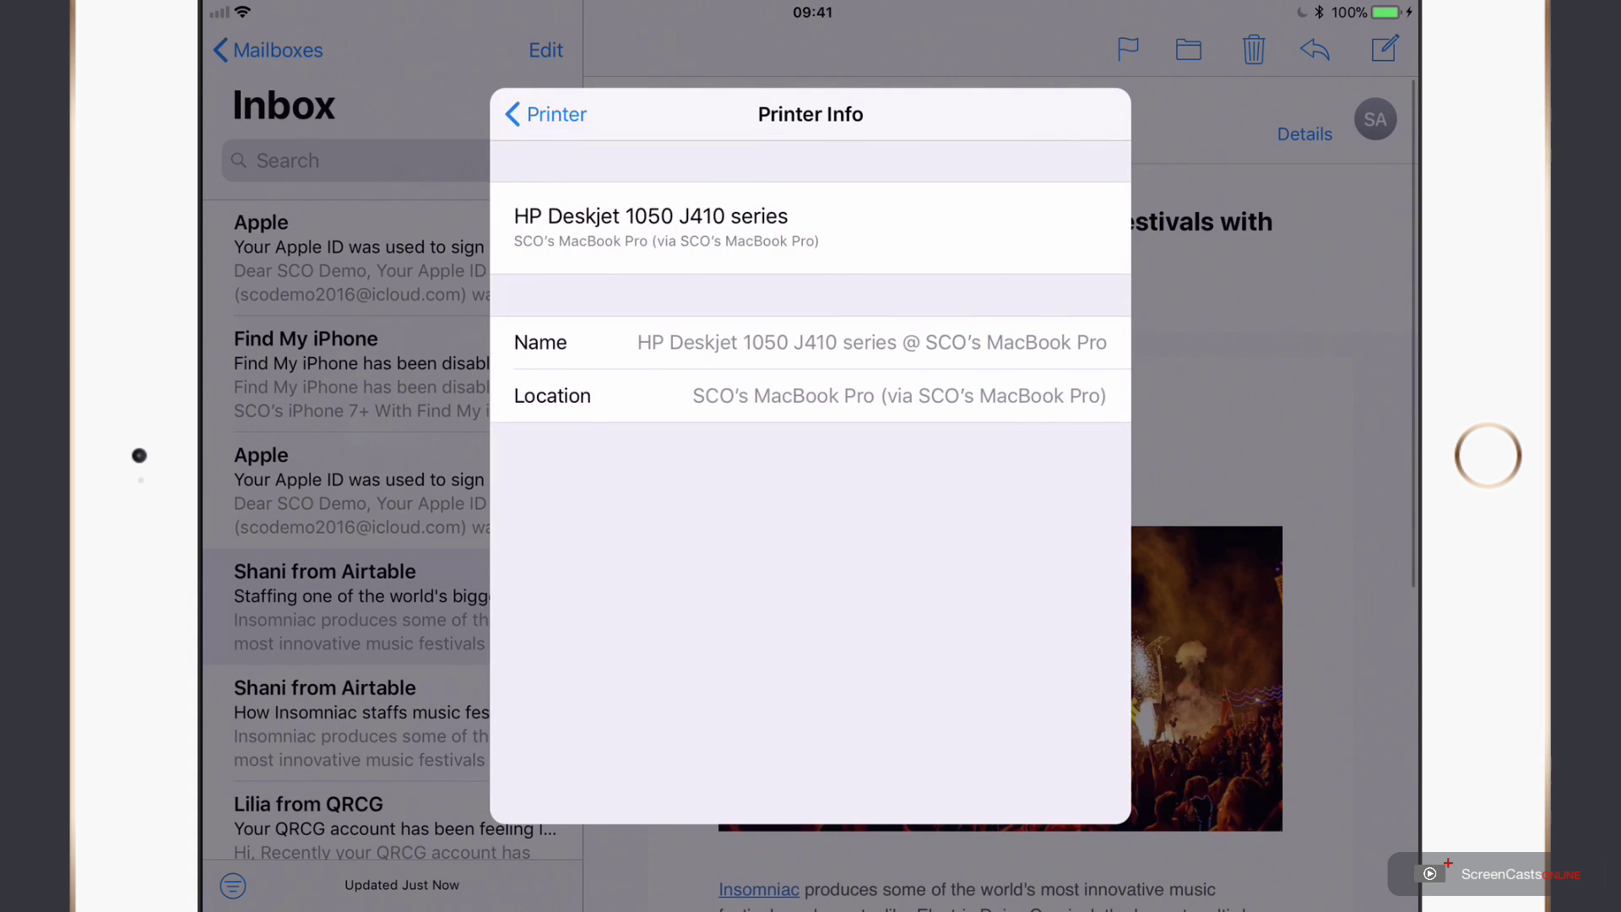
pyautogui.click(553, 116)
pyautogui.click(1095, 273)
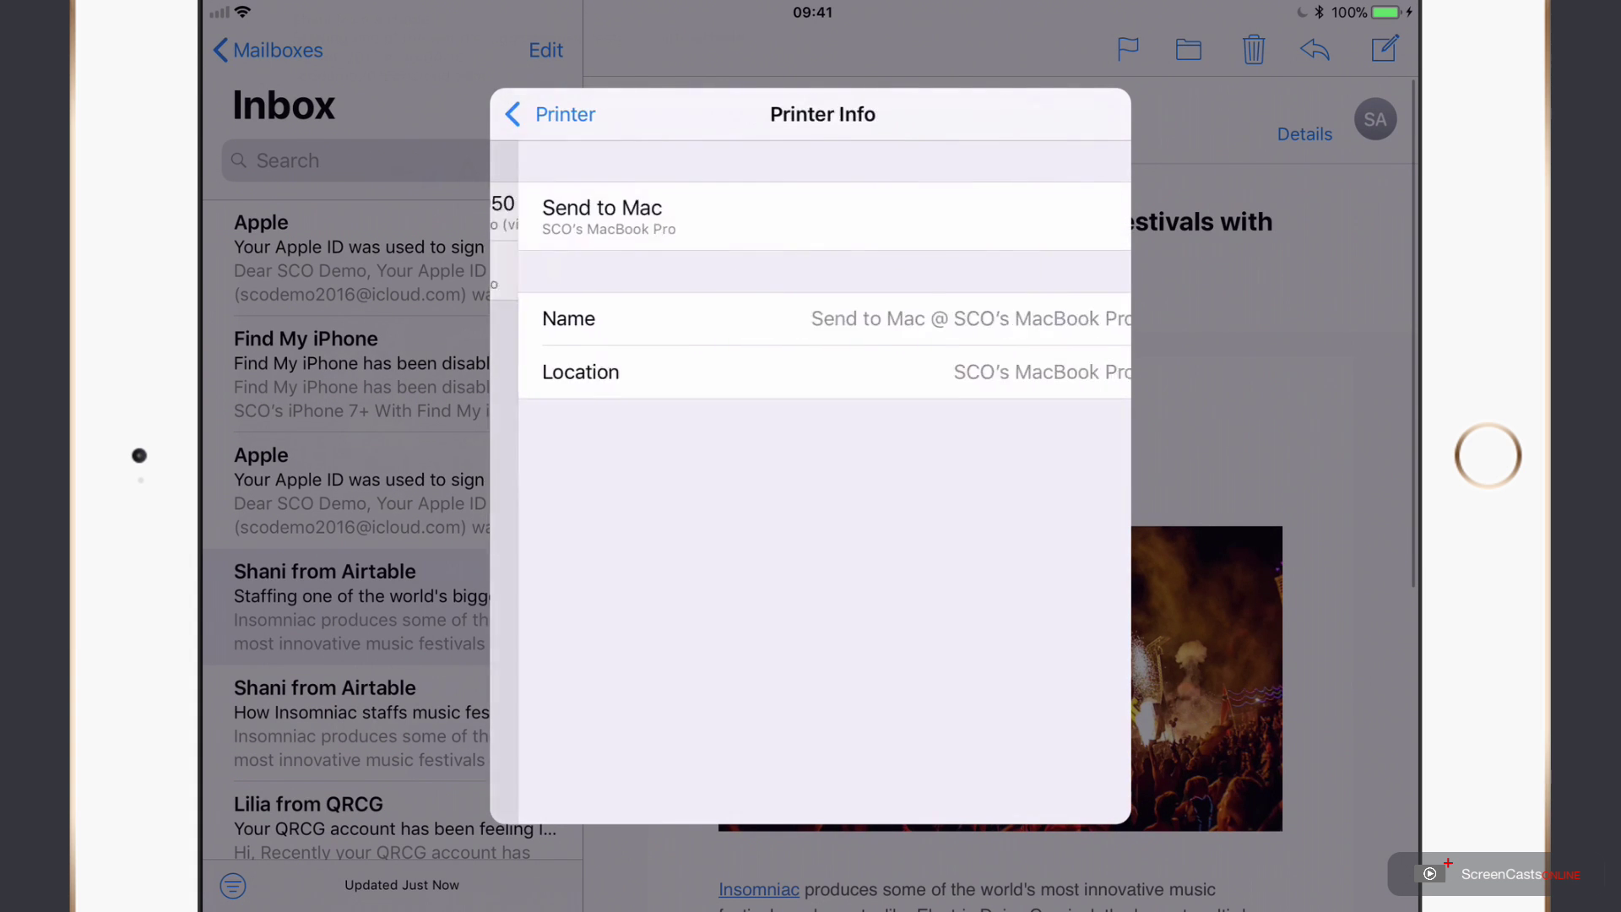
pyautogui.click(554, 115)
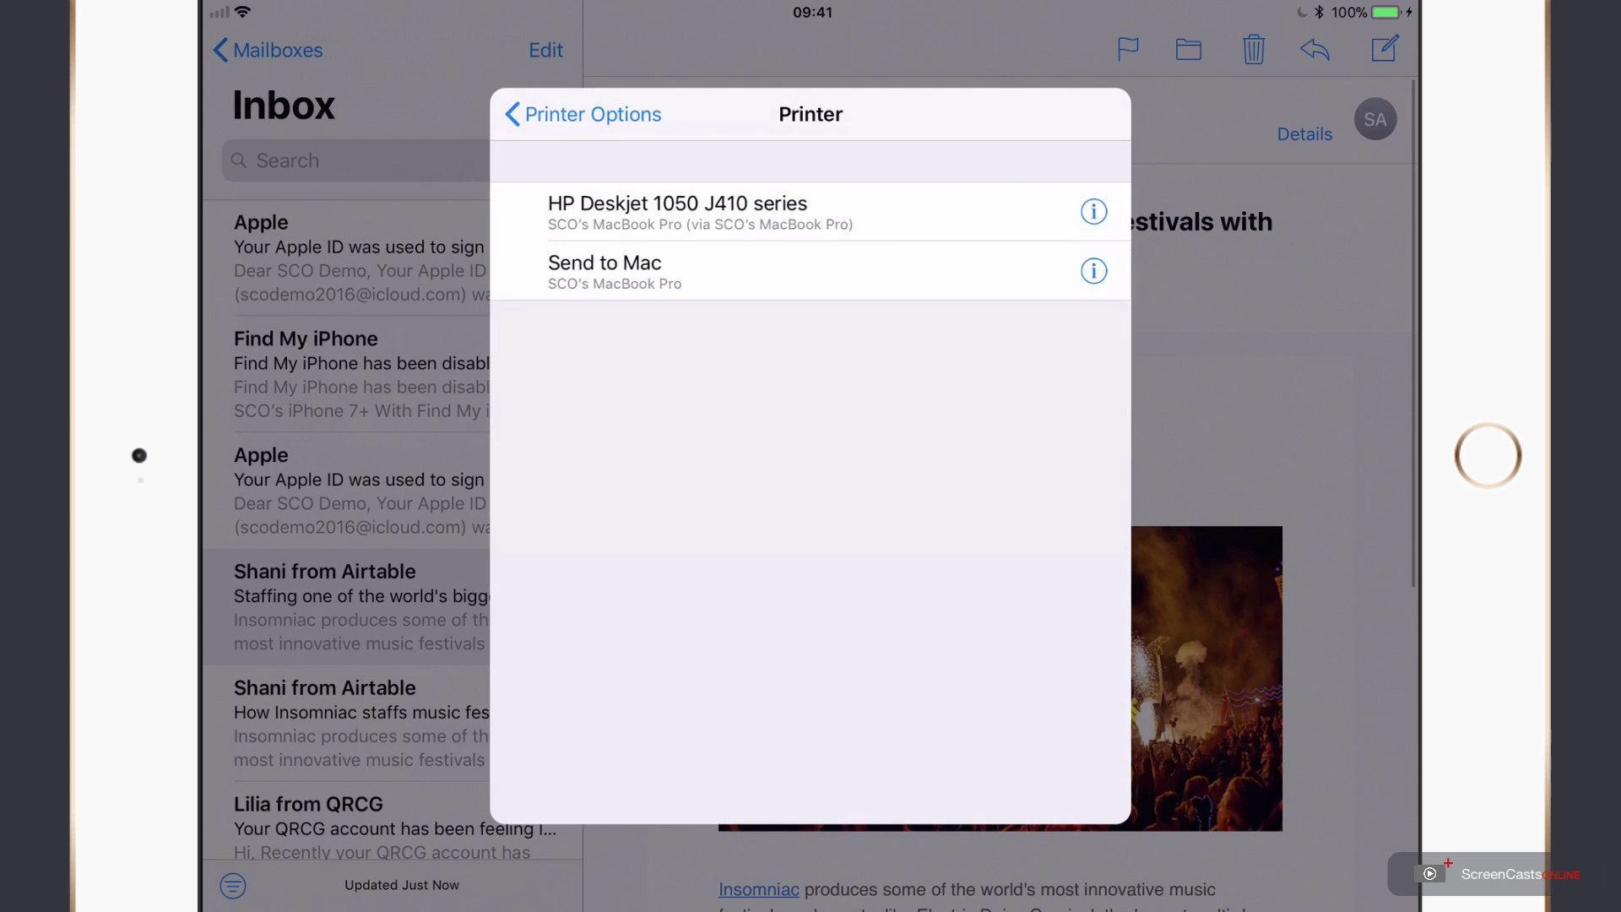
pyautogui.click(800, 213)
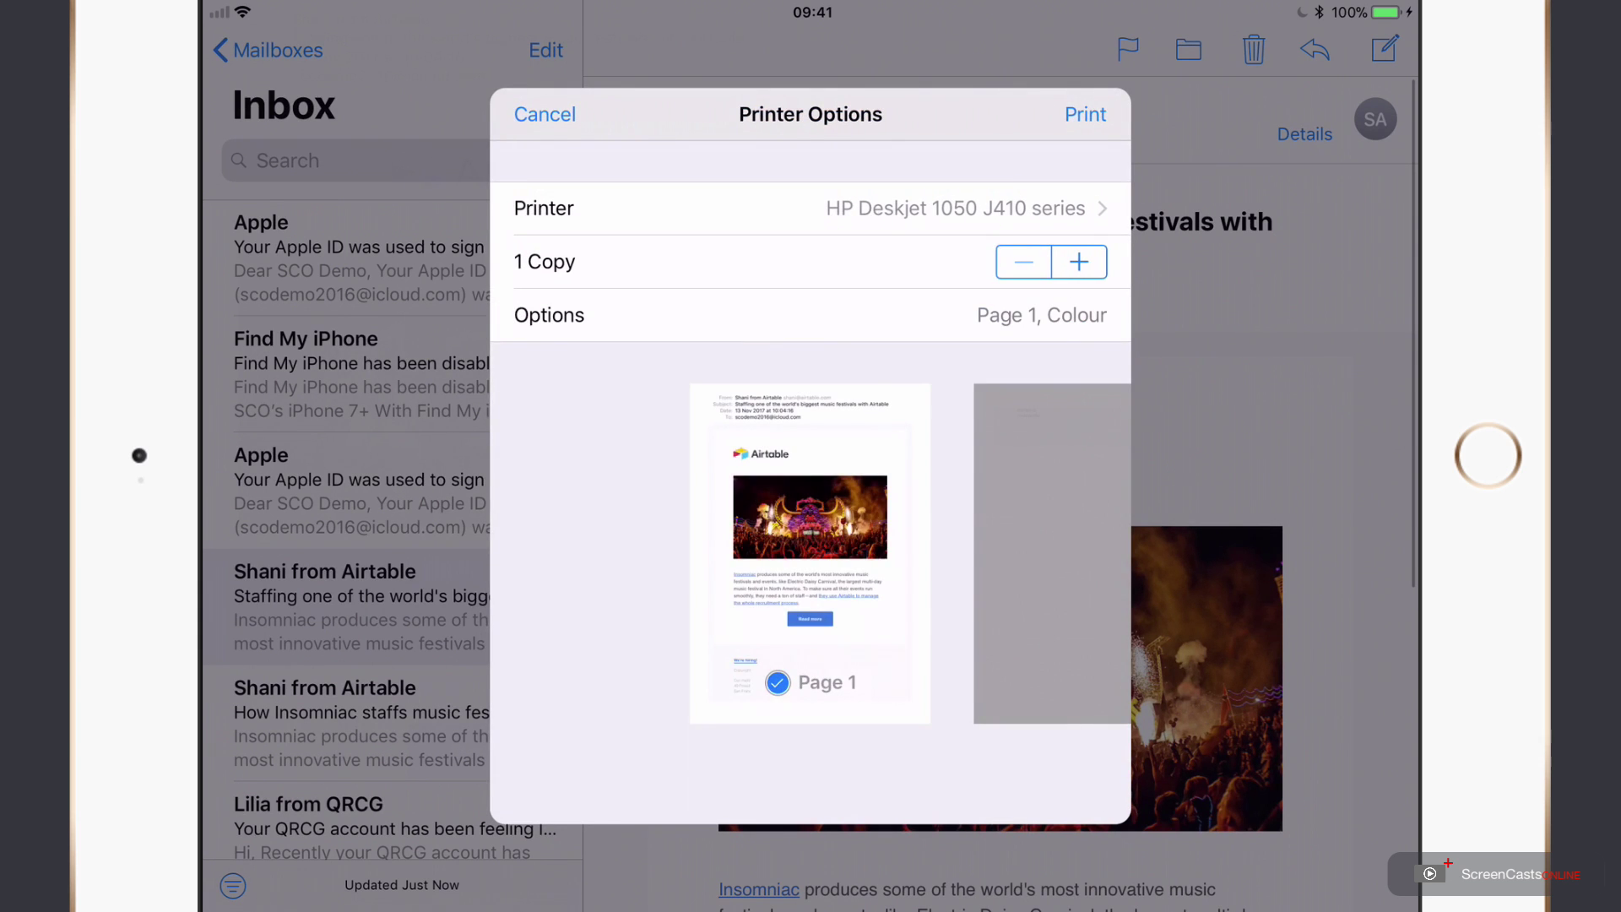
pyautogui.click(1083, 114)
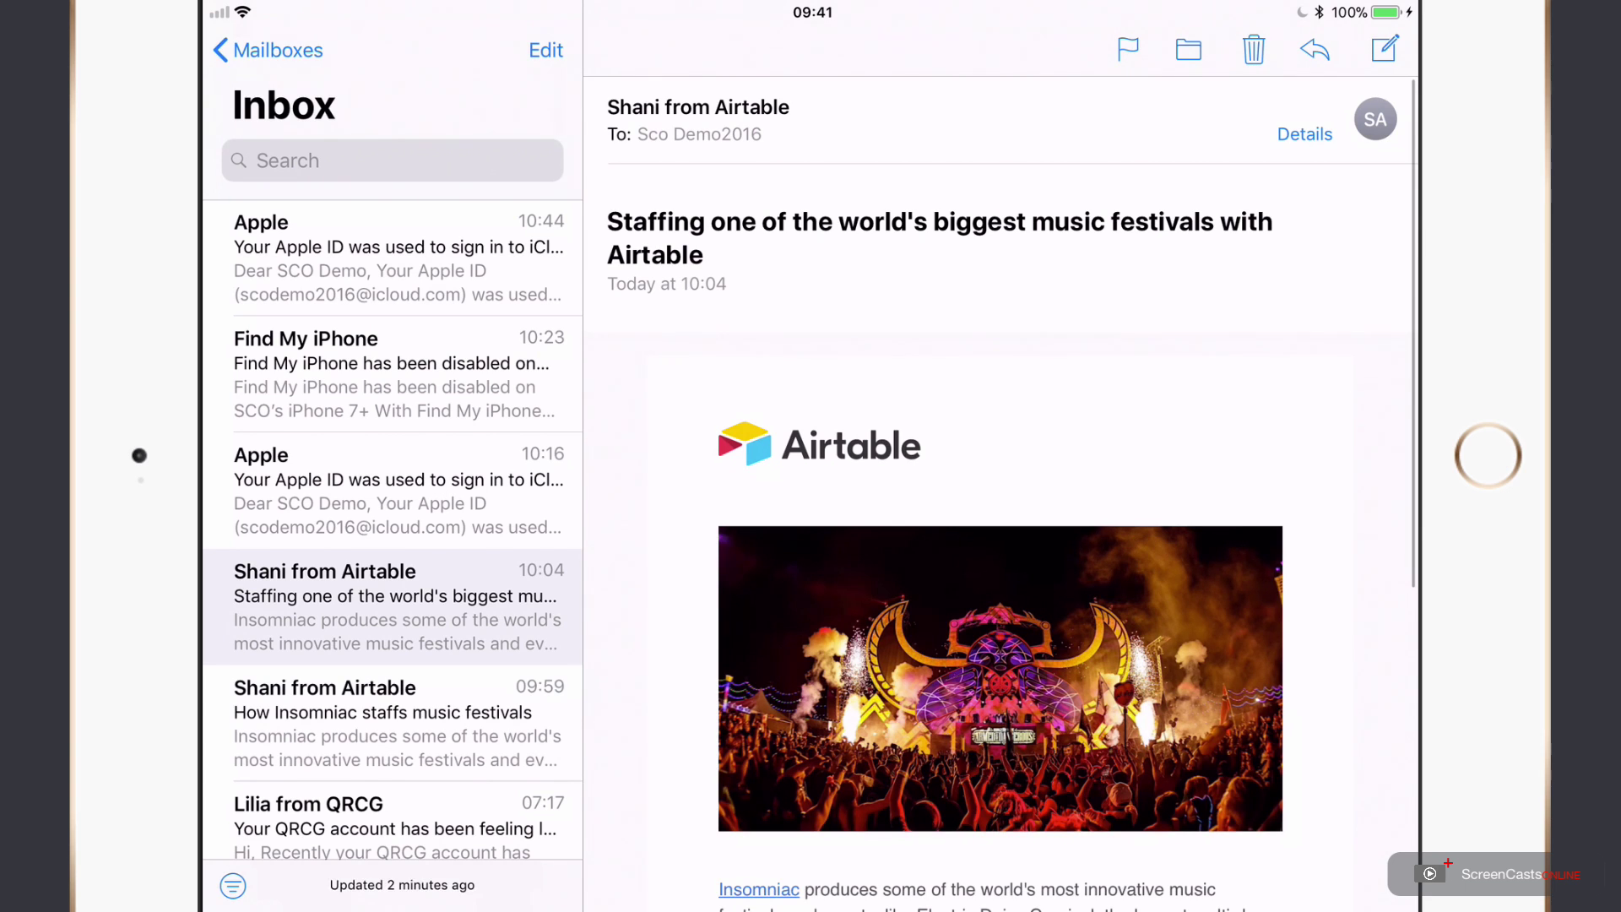
# - Print all pages of the Airtable email in colour to the Send to Mac printer
pyautogui.click(1315, 50)
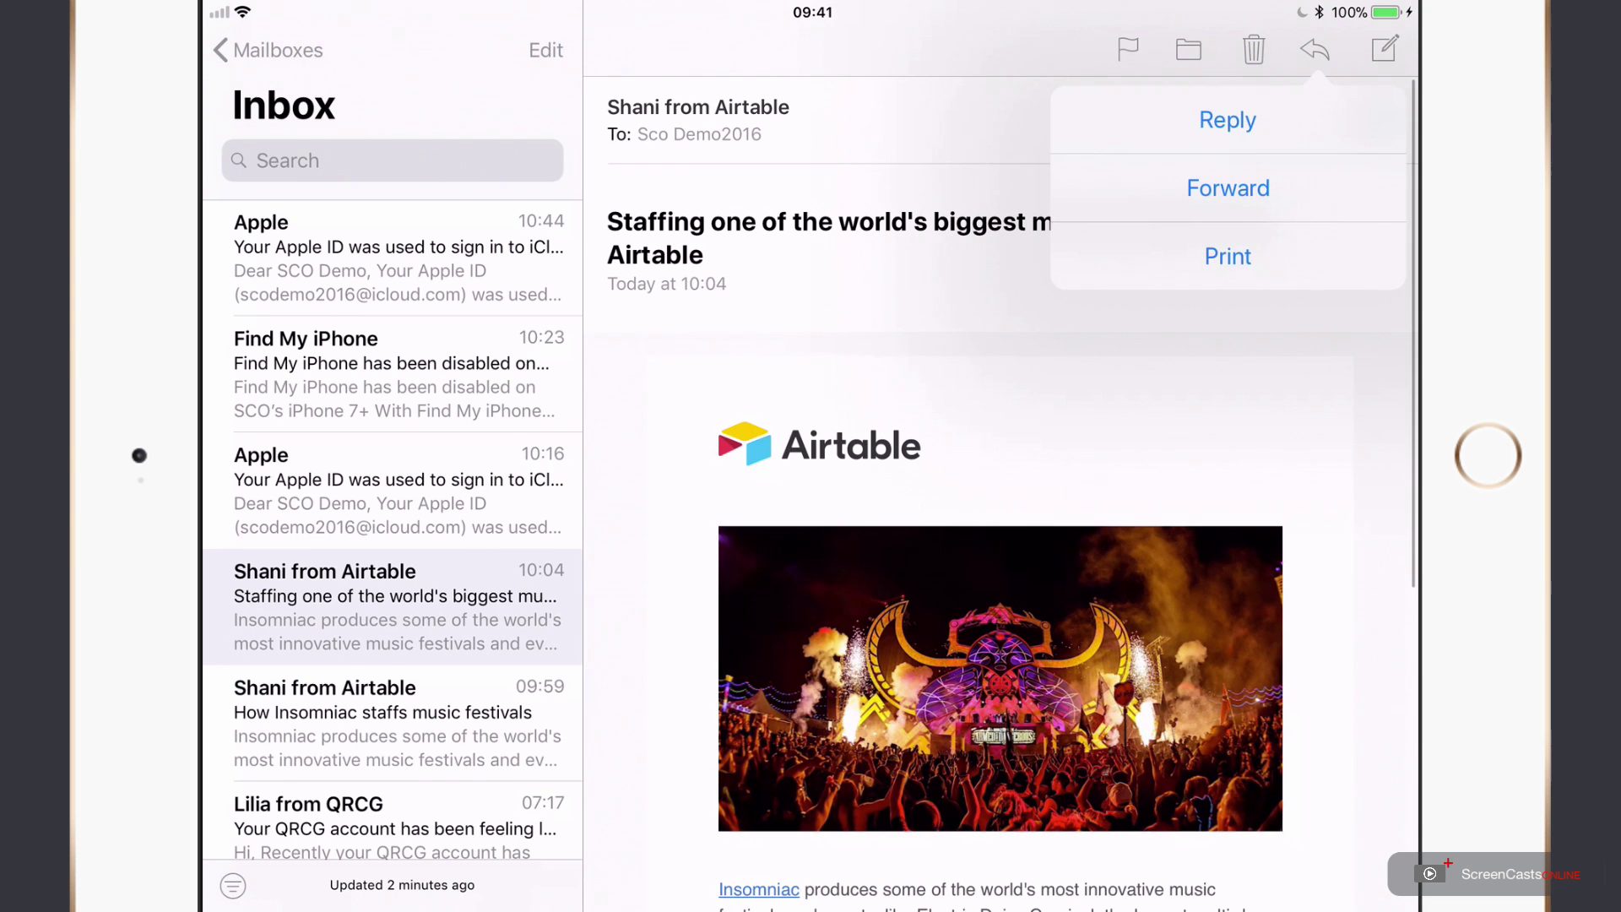
pyautogui.click(1228, 256)
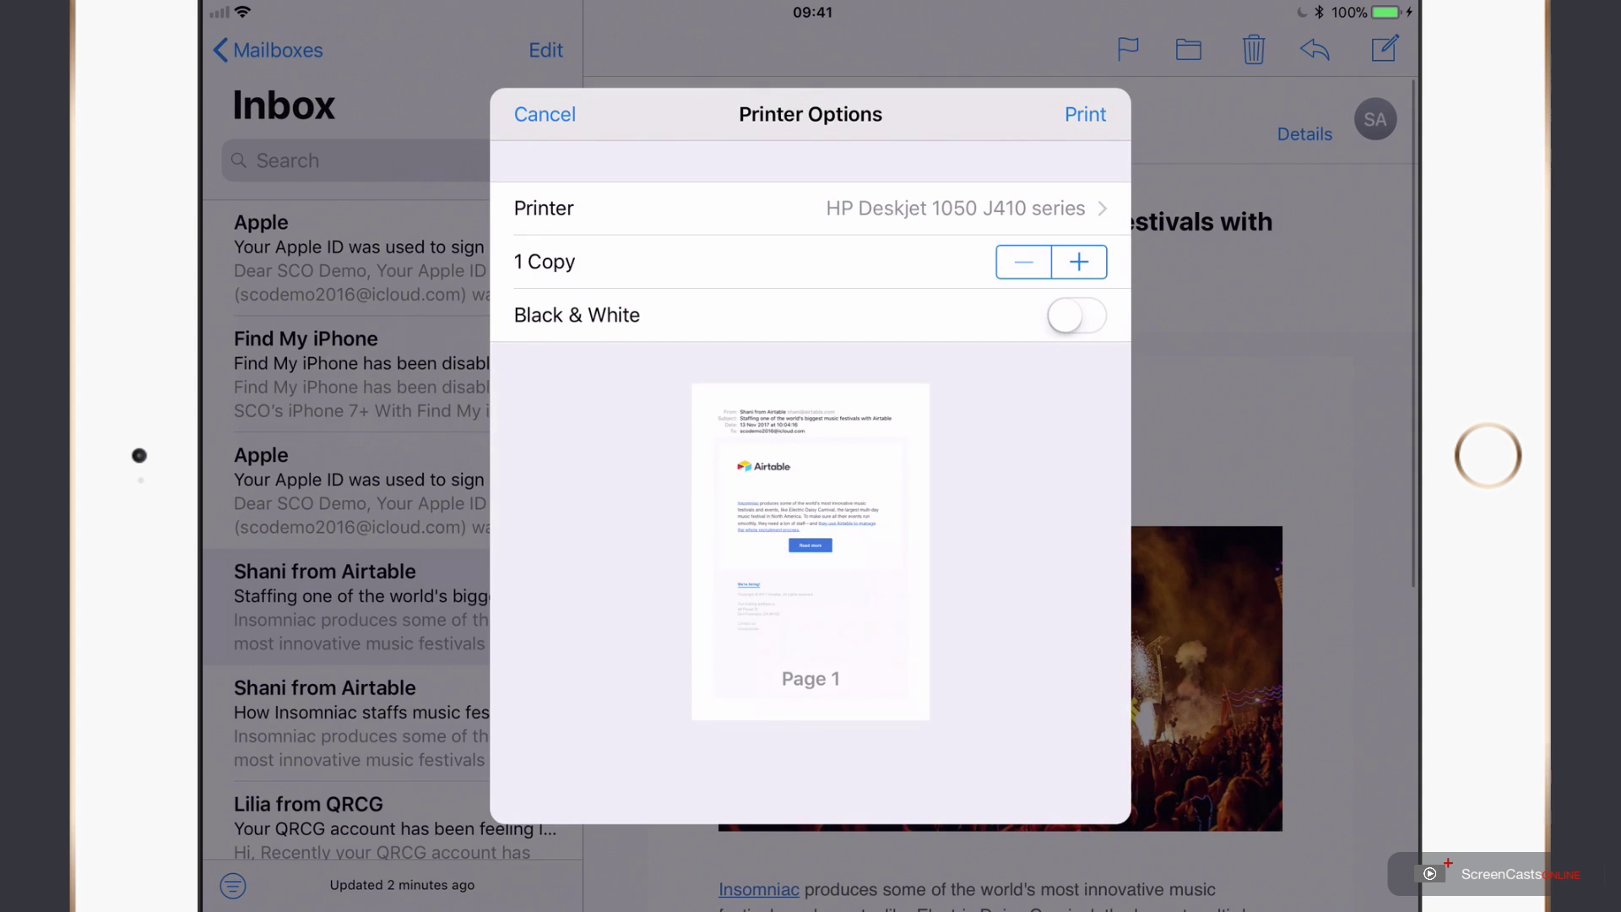
pyautogui.click(825, 208)
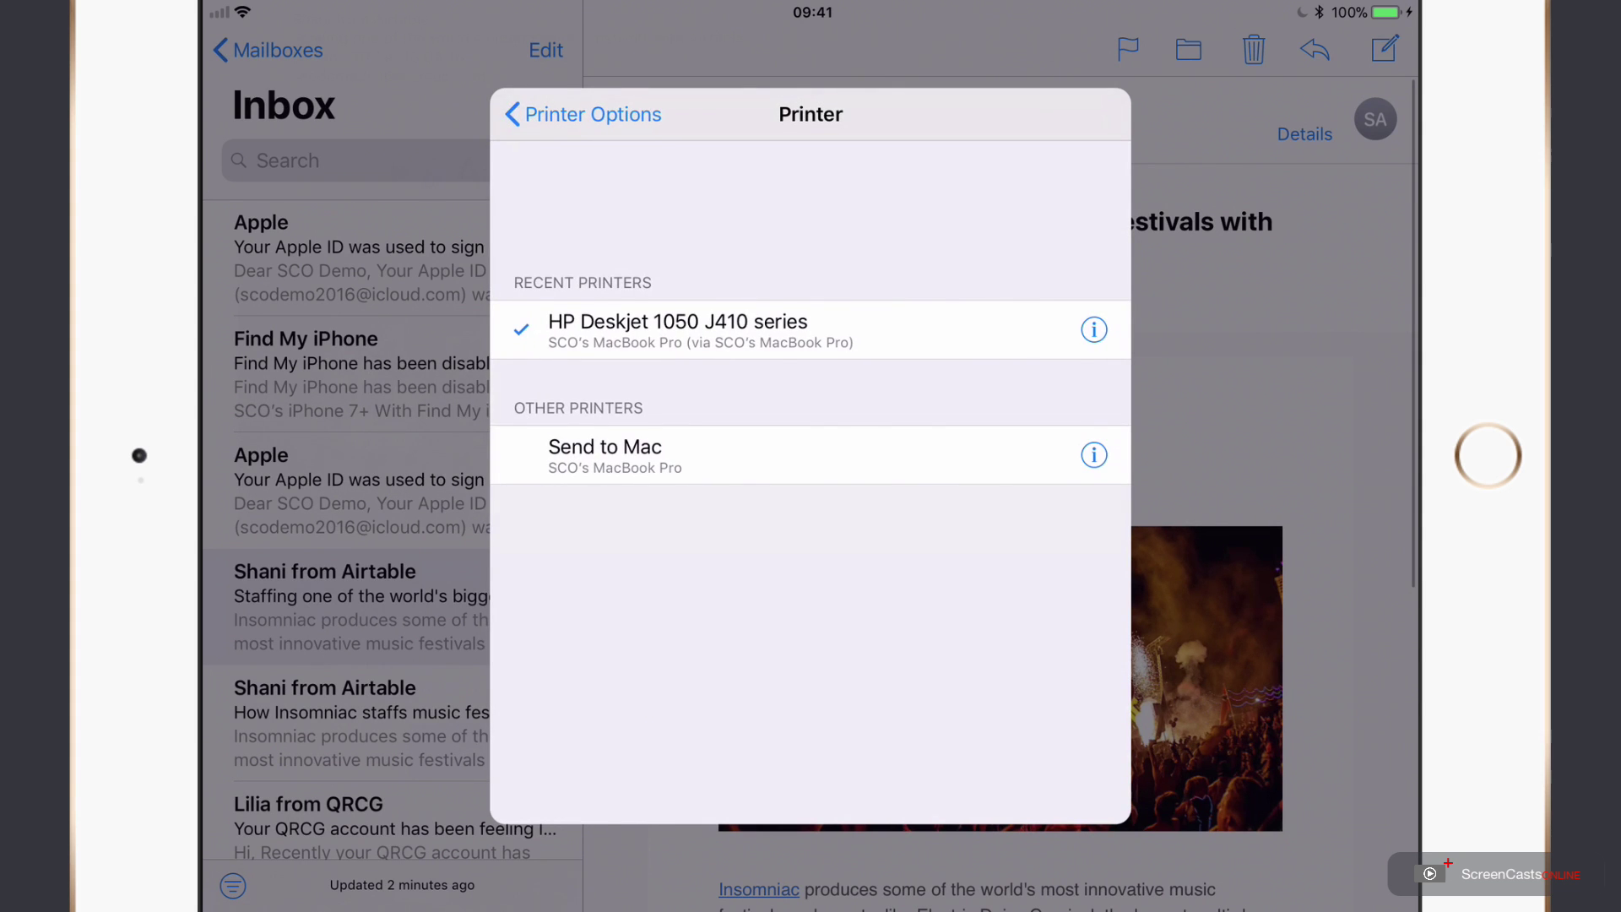
pyautogui.click(825, 452)
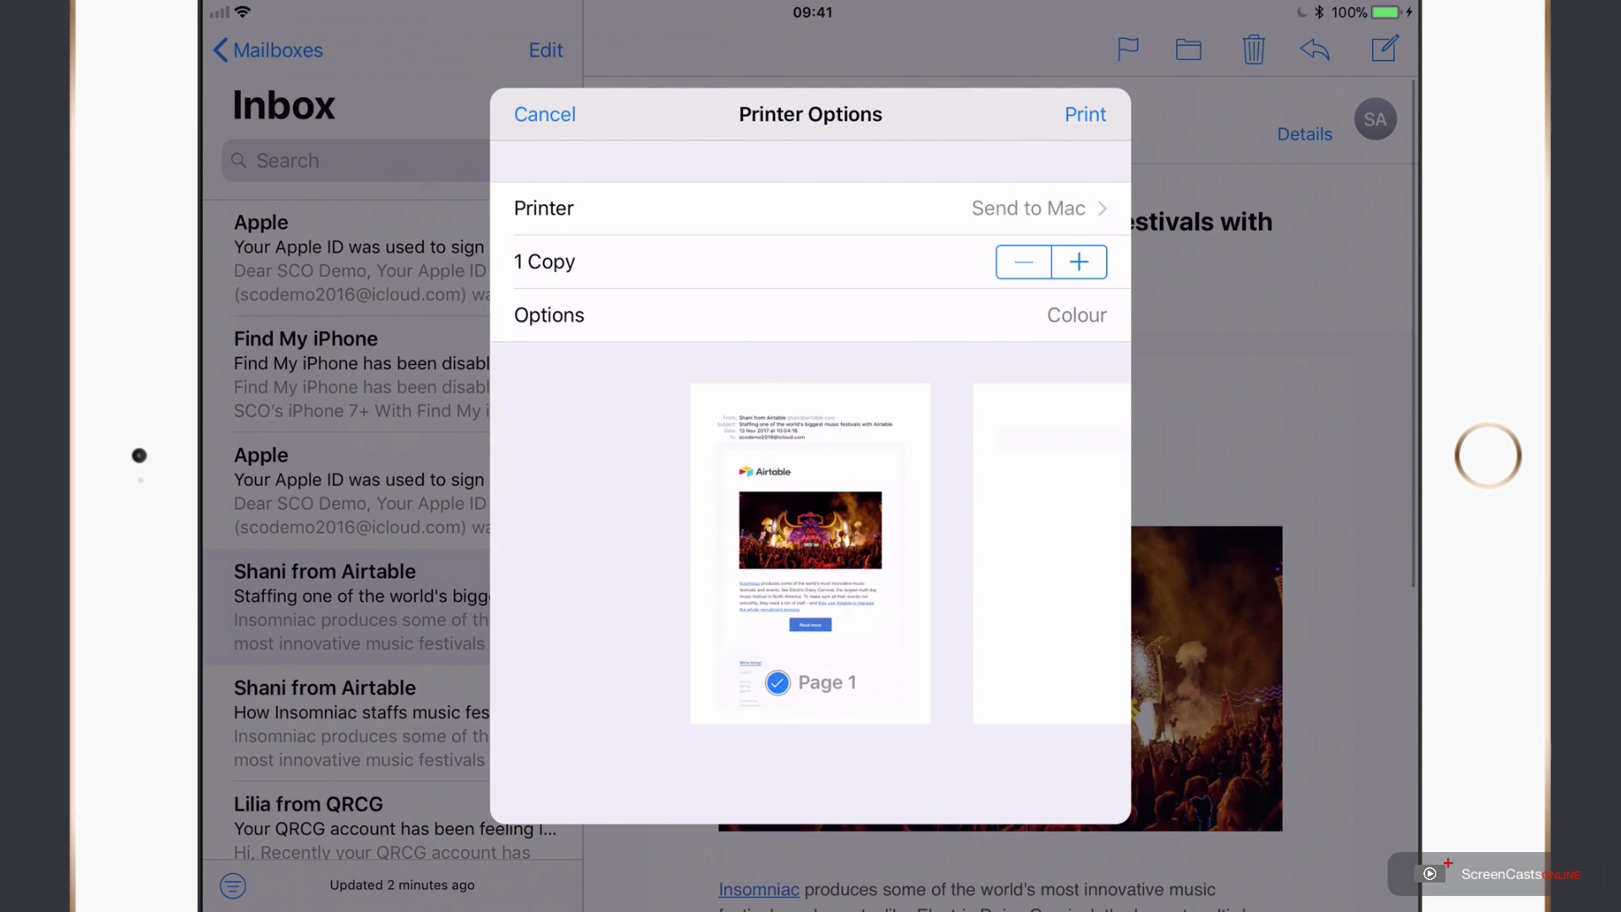
pyautogui.click(805, 315)
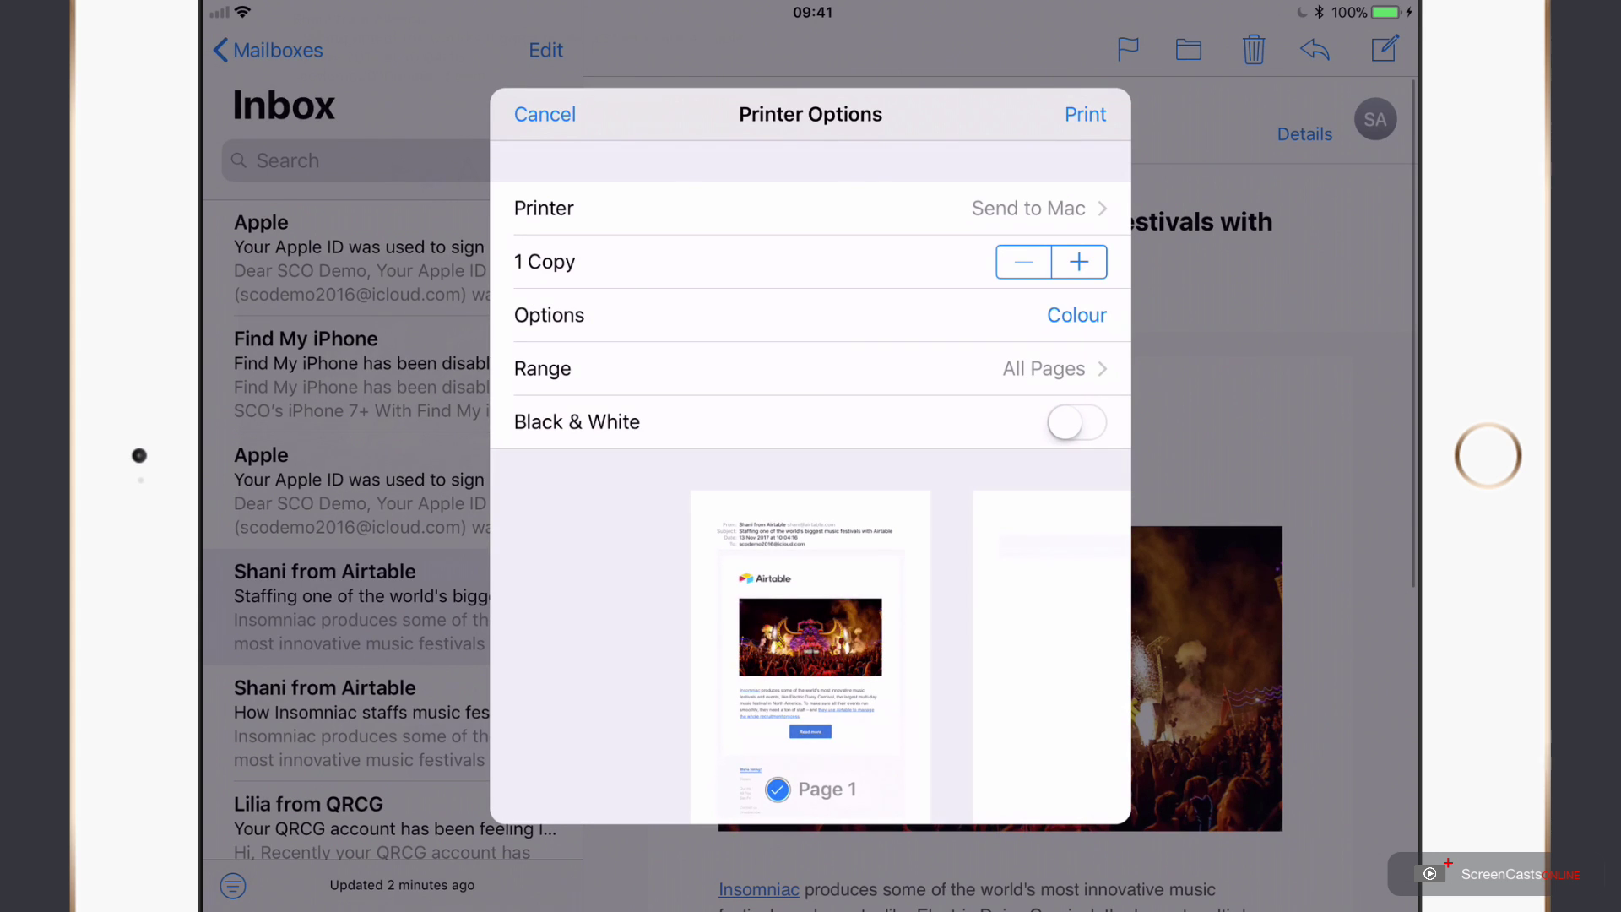
pyautogui.click(1085, 114)
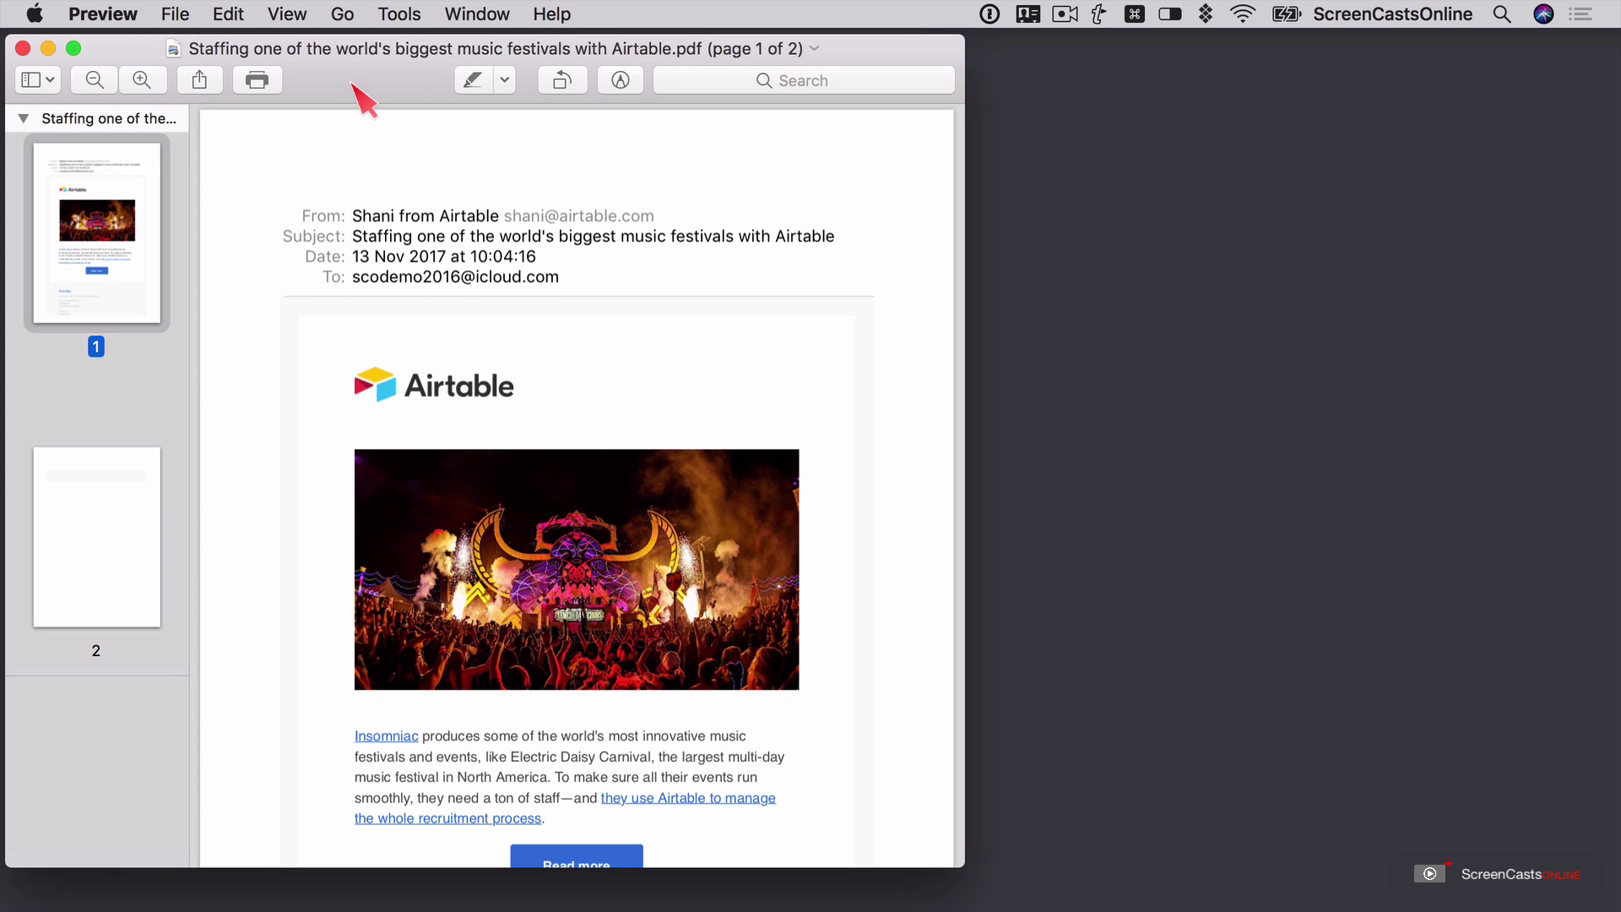
pyautogui.scroll(-3, 320, 297)
pyautogui.scroll(-10, 320, 297)
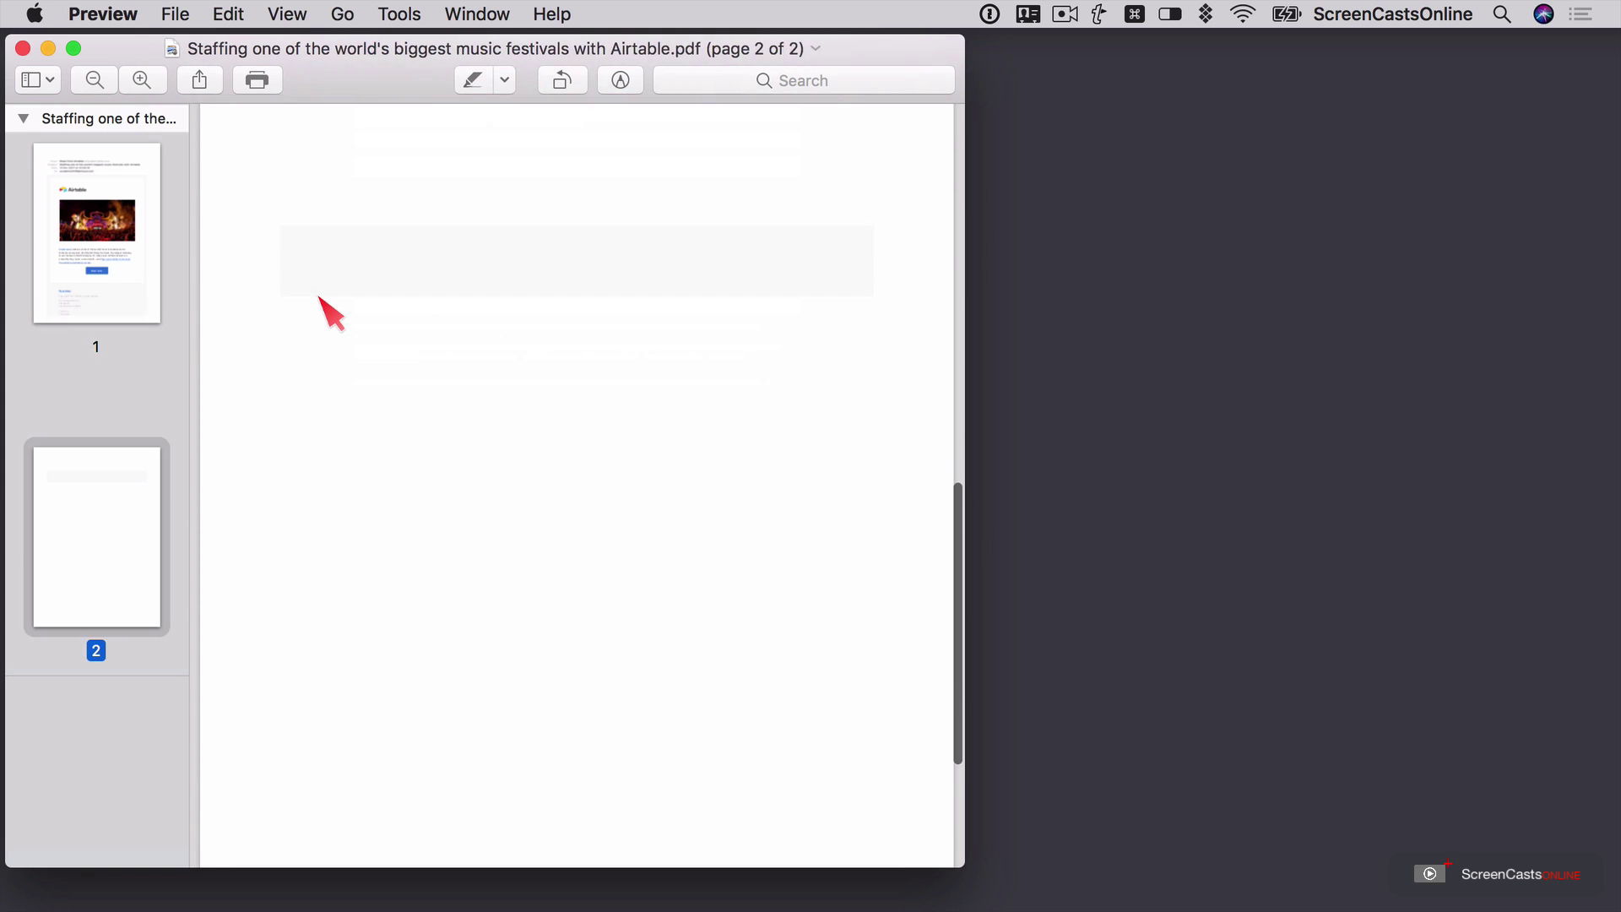
pyautogui.scroll(15, 326, 315)
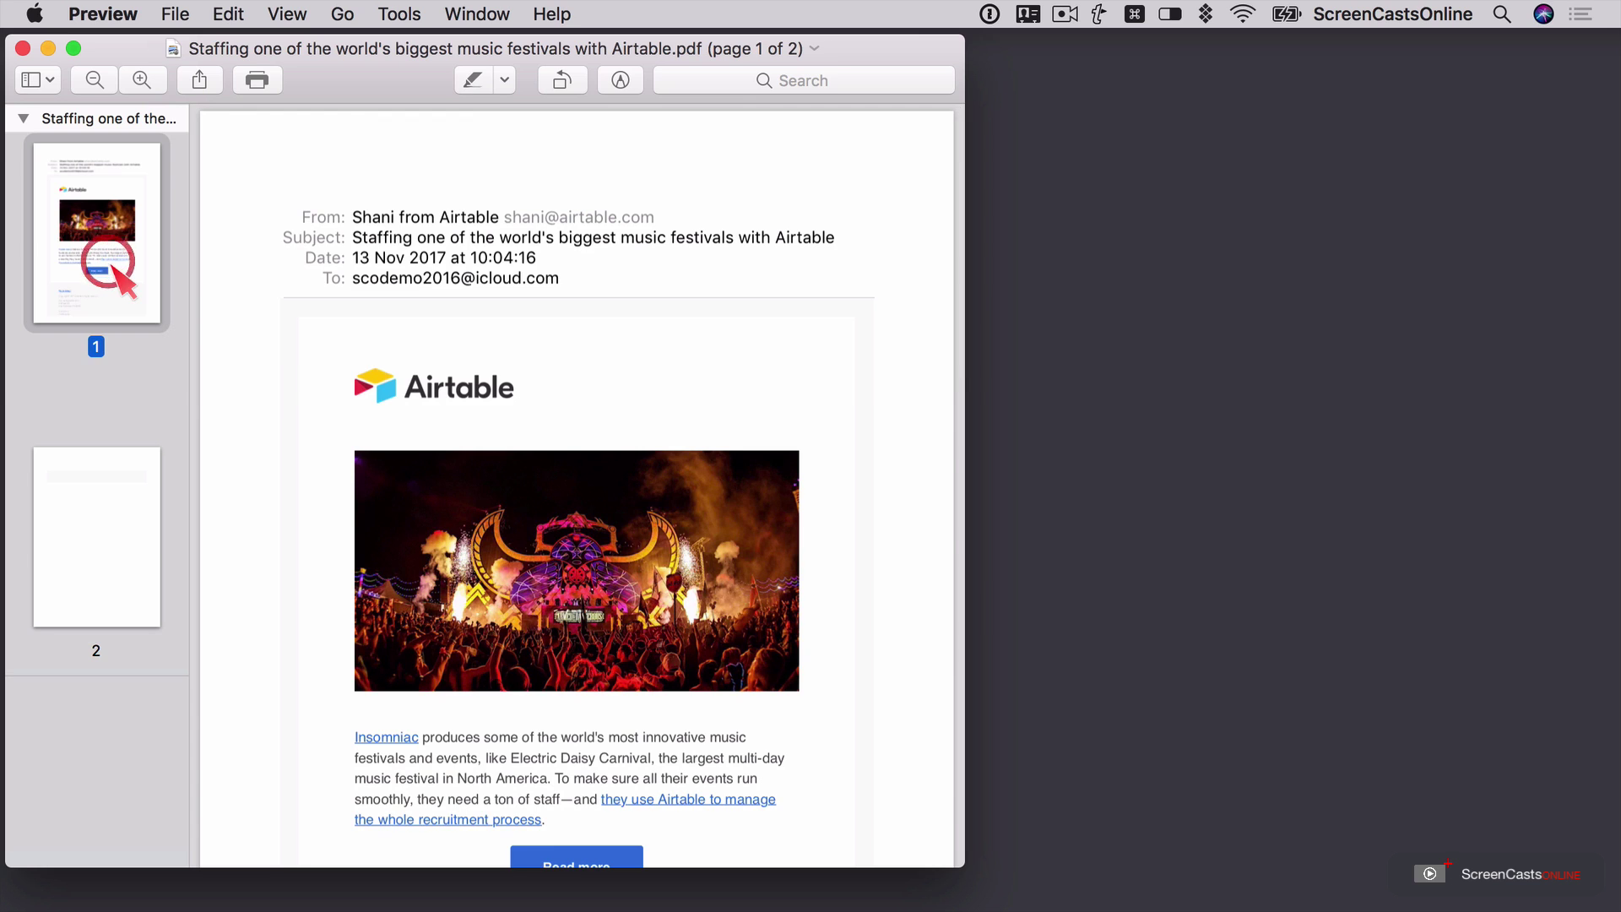
# - Check which folder holds the PDF and open a new Finder window
pyautogui.keyDown('super'); pyautogui.click(738, 50); pyautogui.keyUp('super')
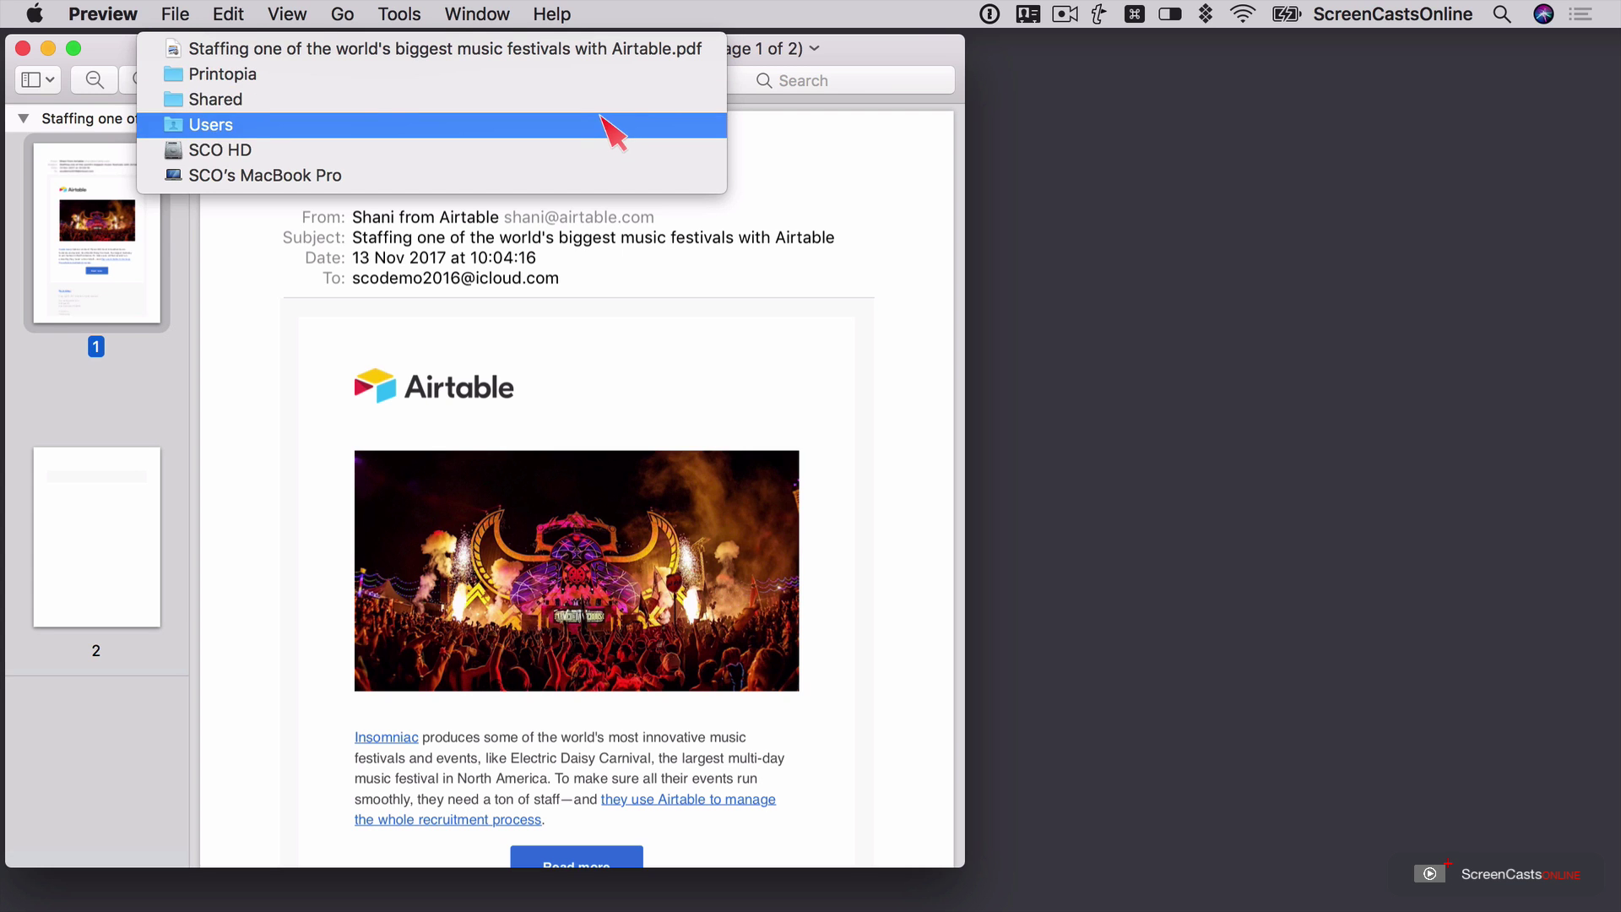
pyautogui.click(1069, 164)
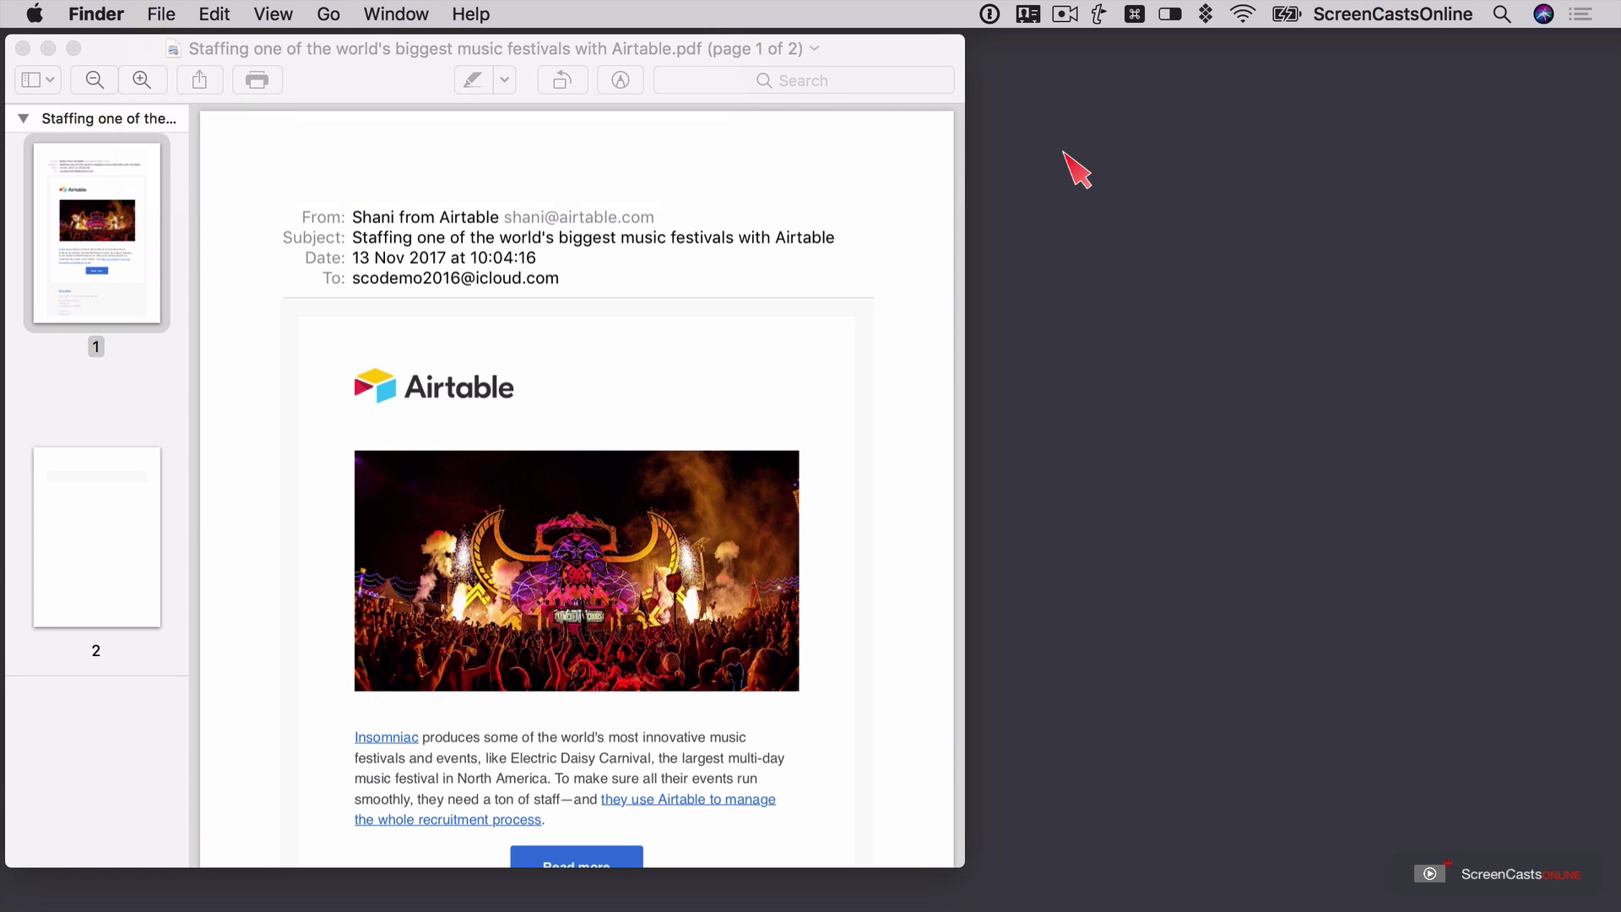
pyautogui.press('super+n')
pyautogui.scroll(-2, 447, 567)
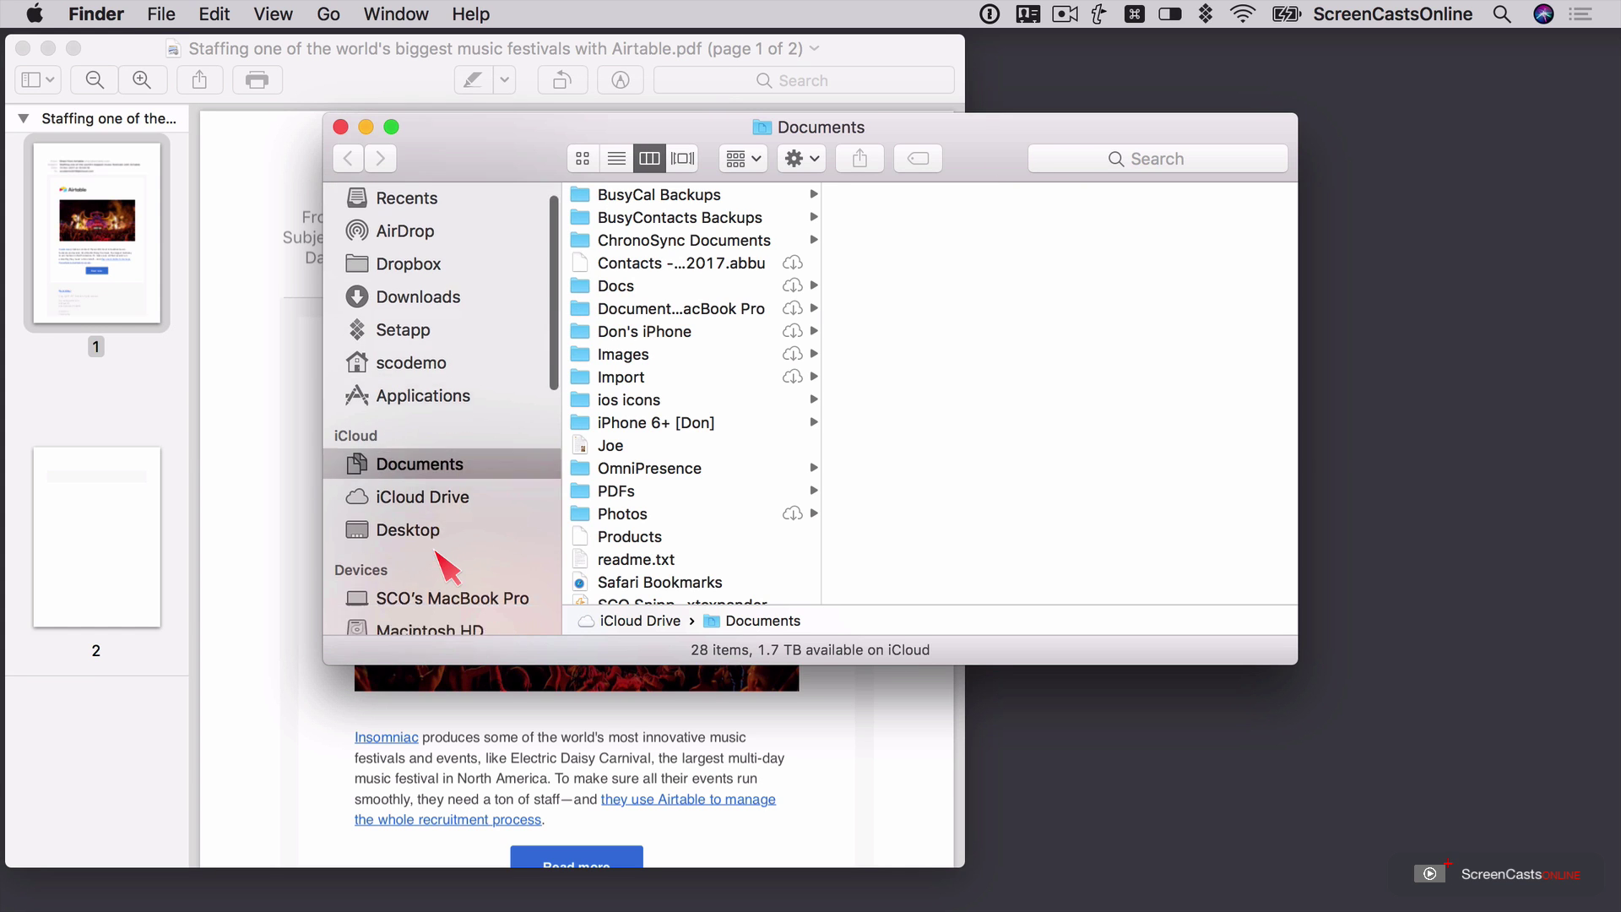
pyautogui.scroll(-1, 436, 553)
# - Locate the Airtable PDF in SCO HD > Users > Shared > Printopia, then close Finder and Preview
pyautogui.click(435, 554)
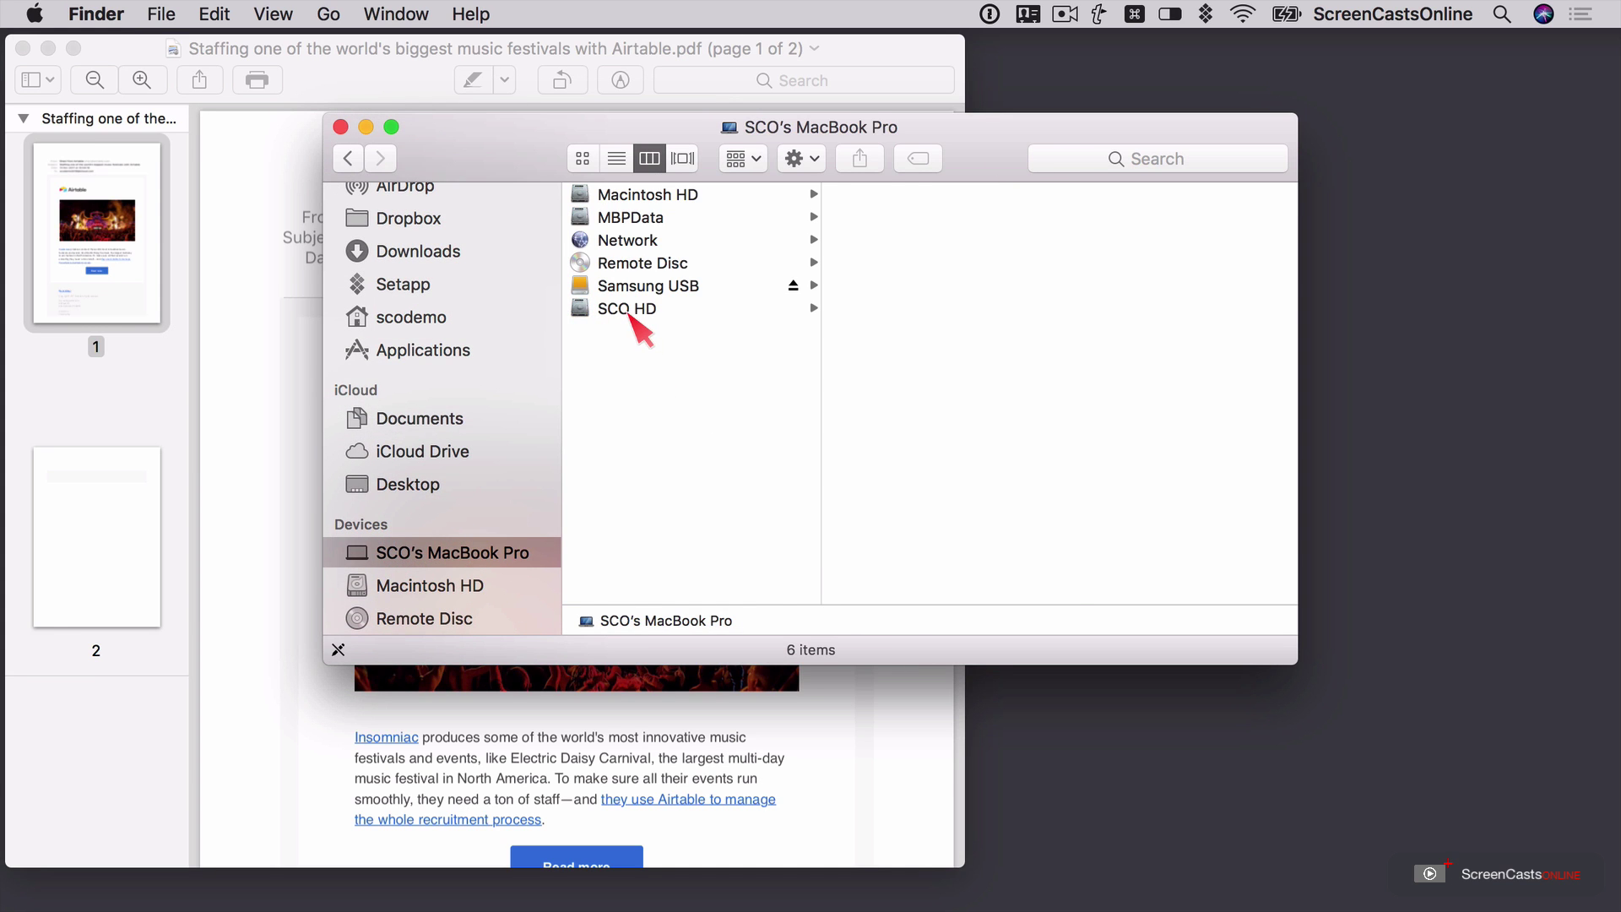
pyautogui.click(629, 309)
pyautogui.click(880, 285)
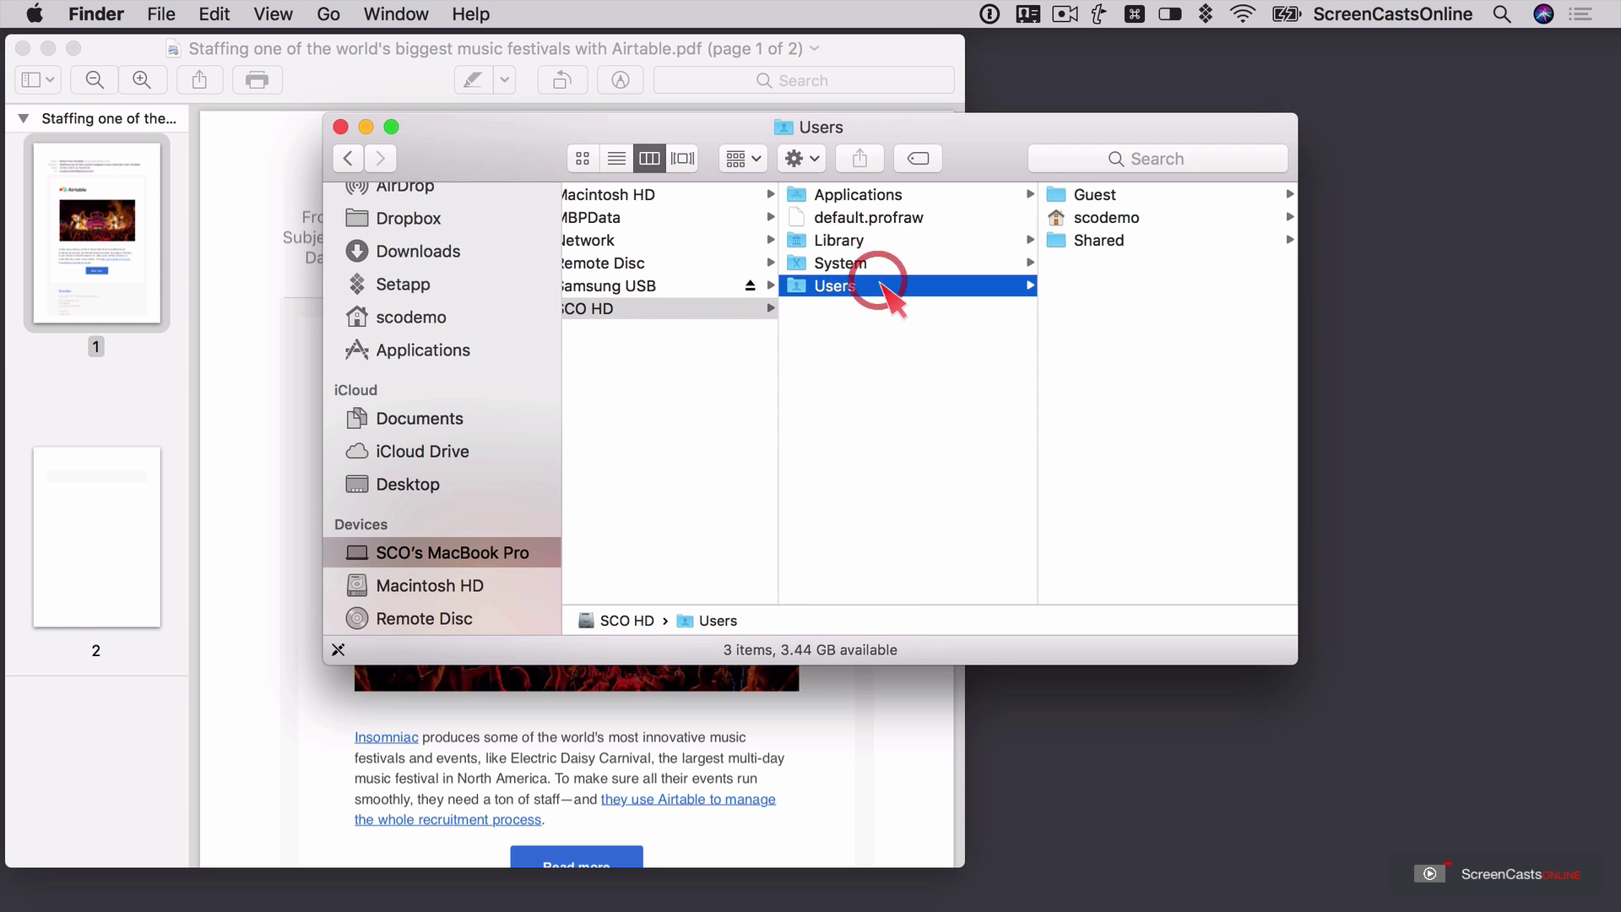
pyautogui.click(1098, 241)
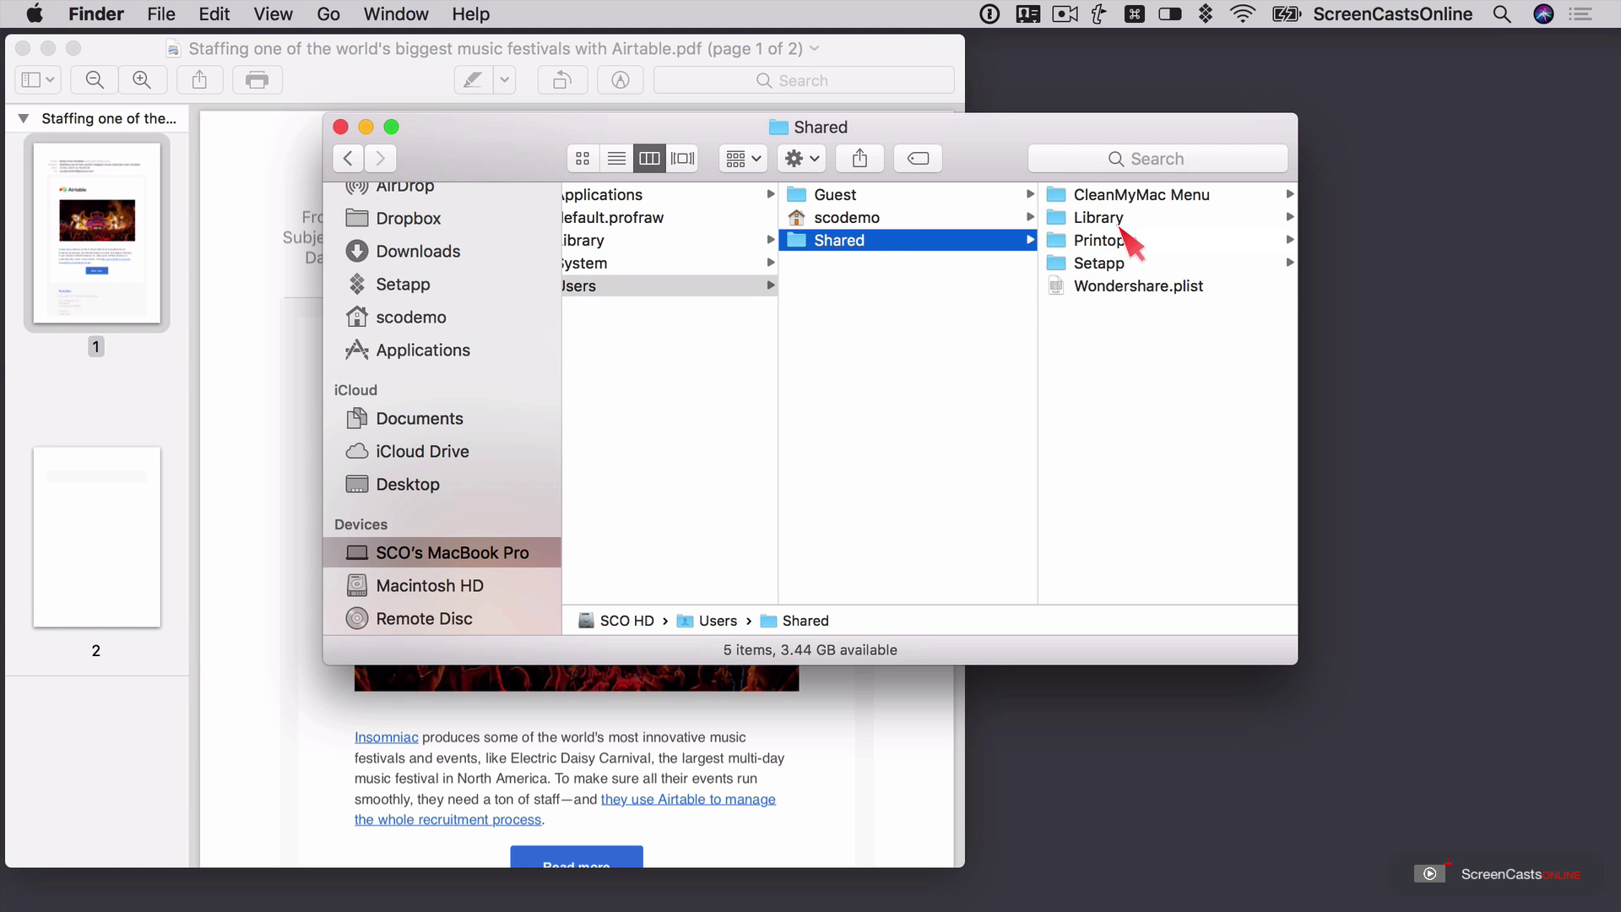
pyautogui.click(1105, 240)
pyautogui.click(1131, 196)
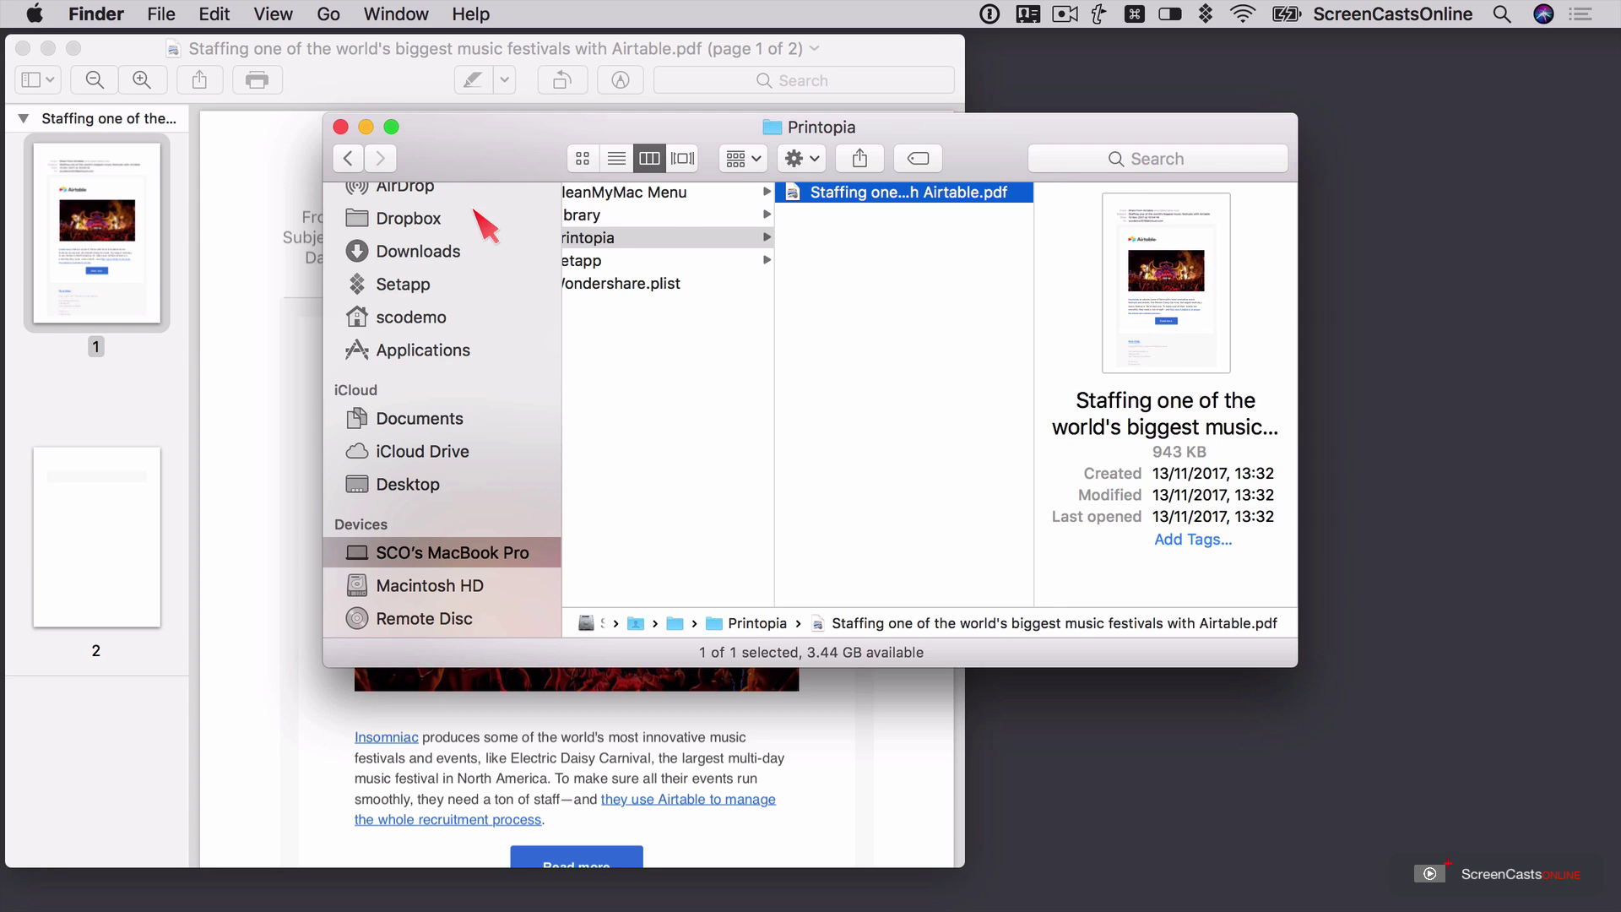
pyautogui.click(341, 126)
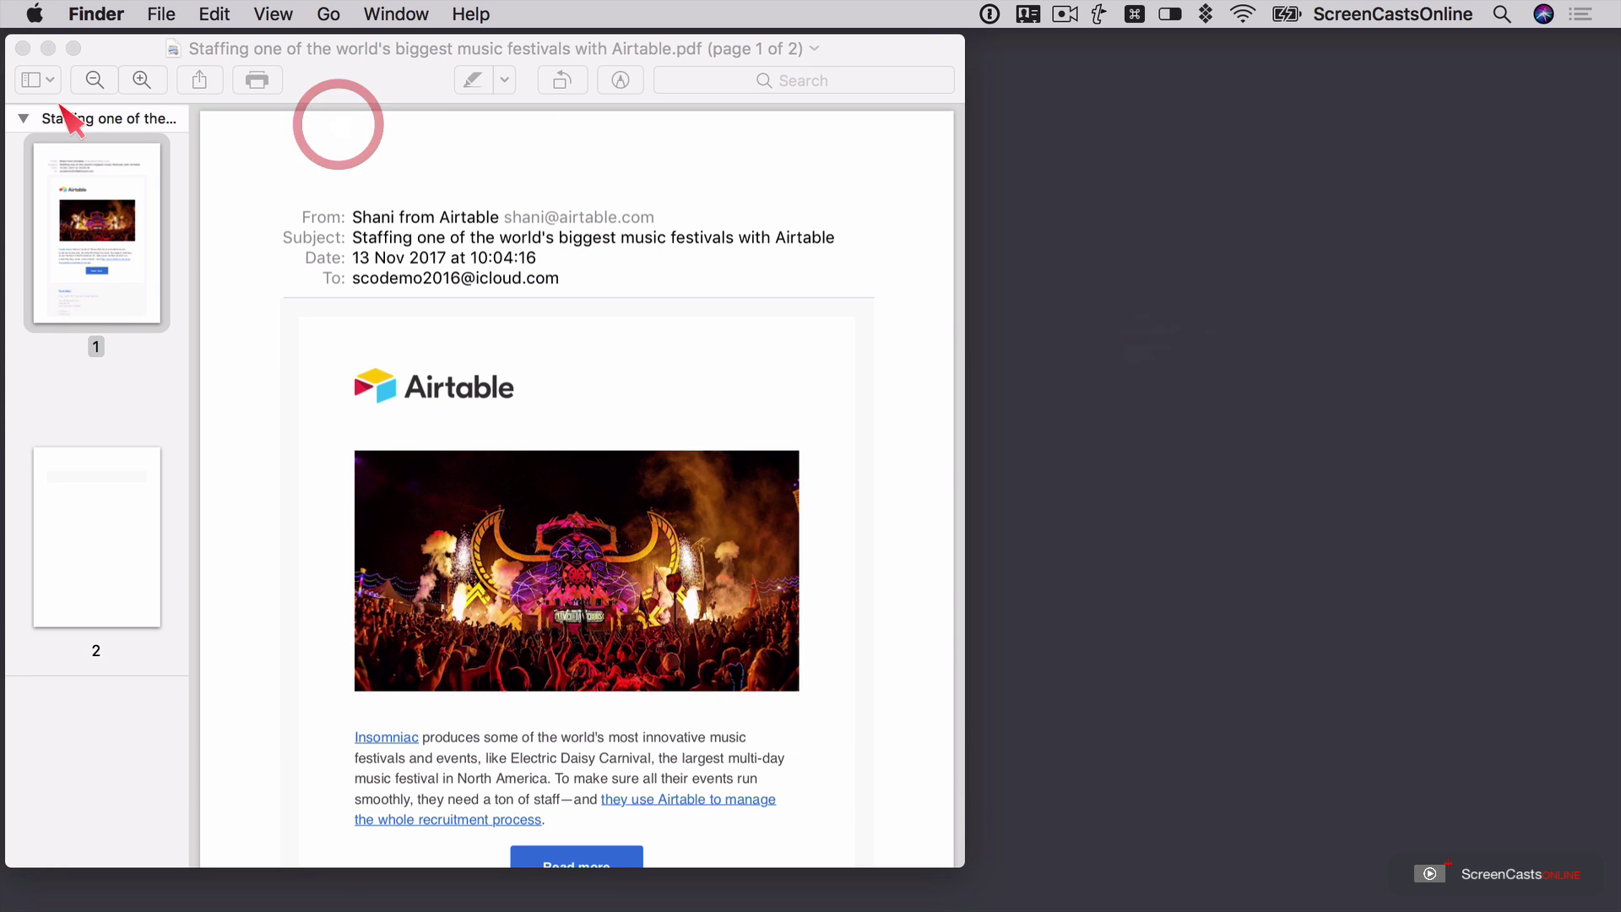
pyautogui.click(22, 48)
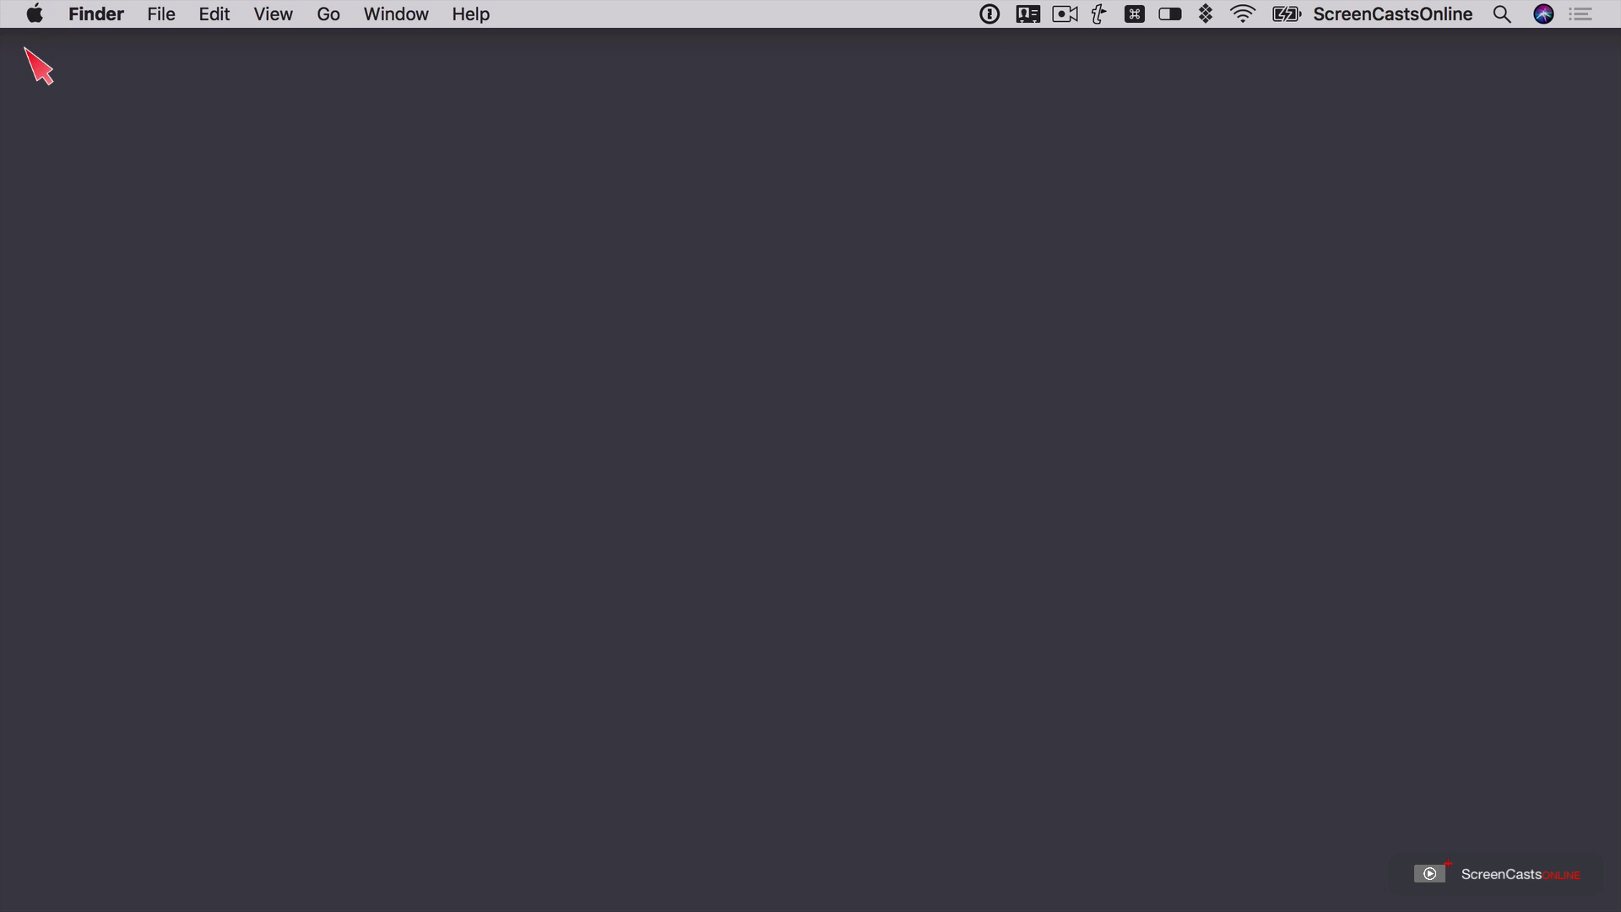
# - Launch Printopia via Spotlight and open the HP Deskjet printer's settings
pyautogui.press('cmd+space')
pyautogui.write('pri')
pyautogui.press('Down')
pyautogui.press('Return')
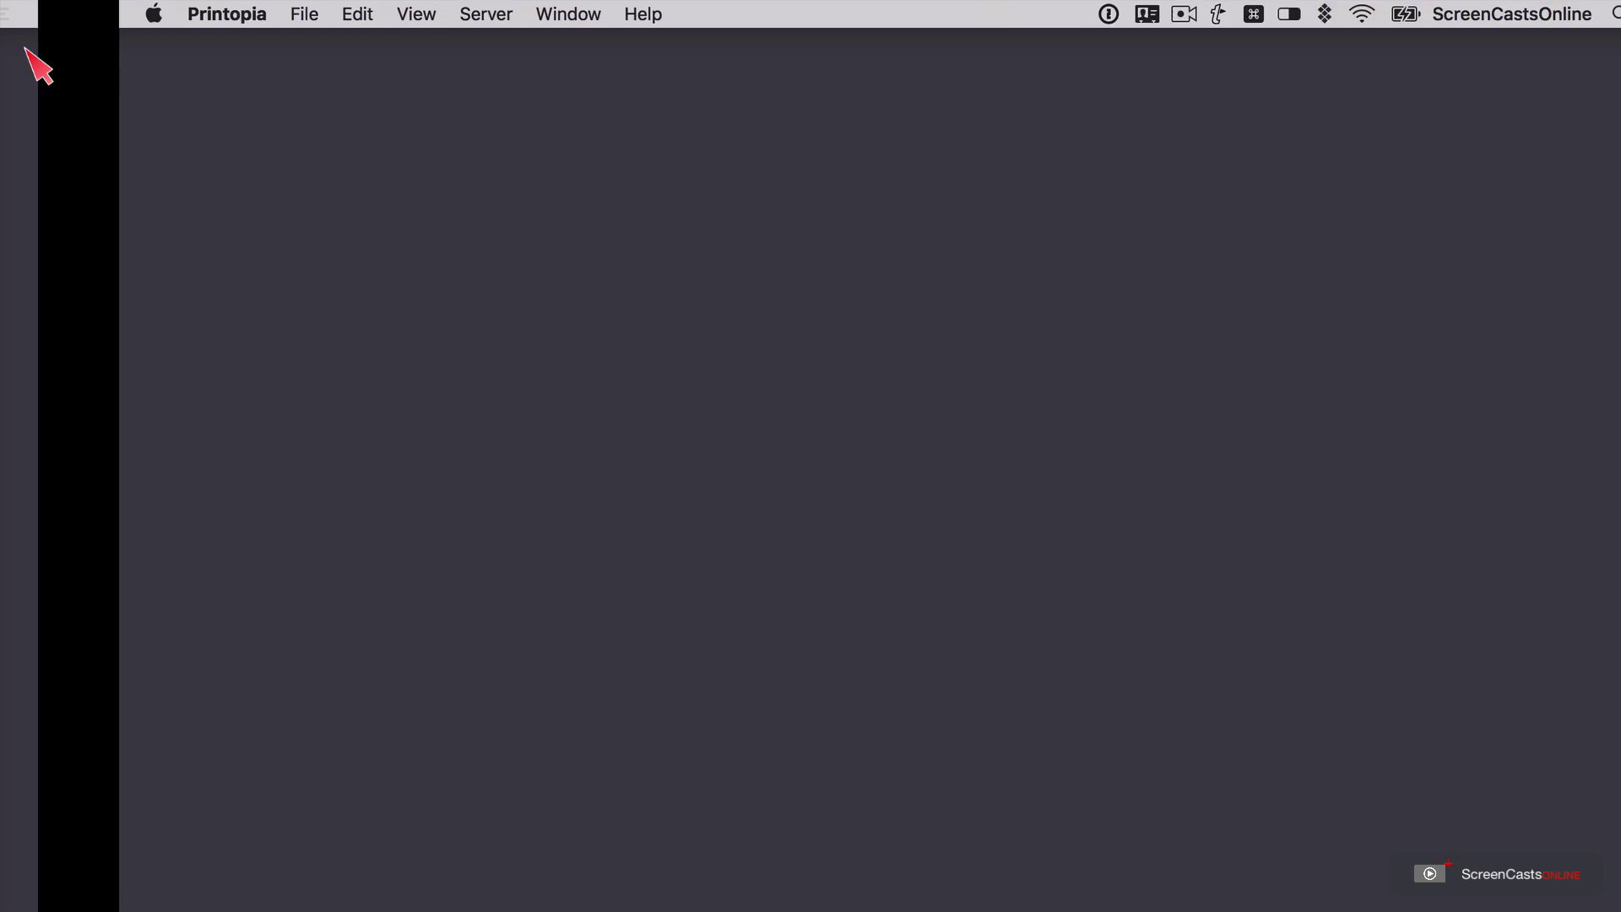
pyautogui.click(1169, 357)
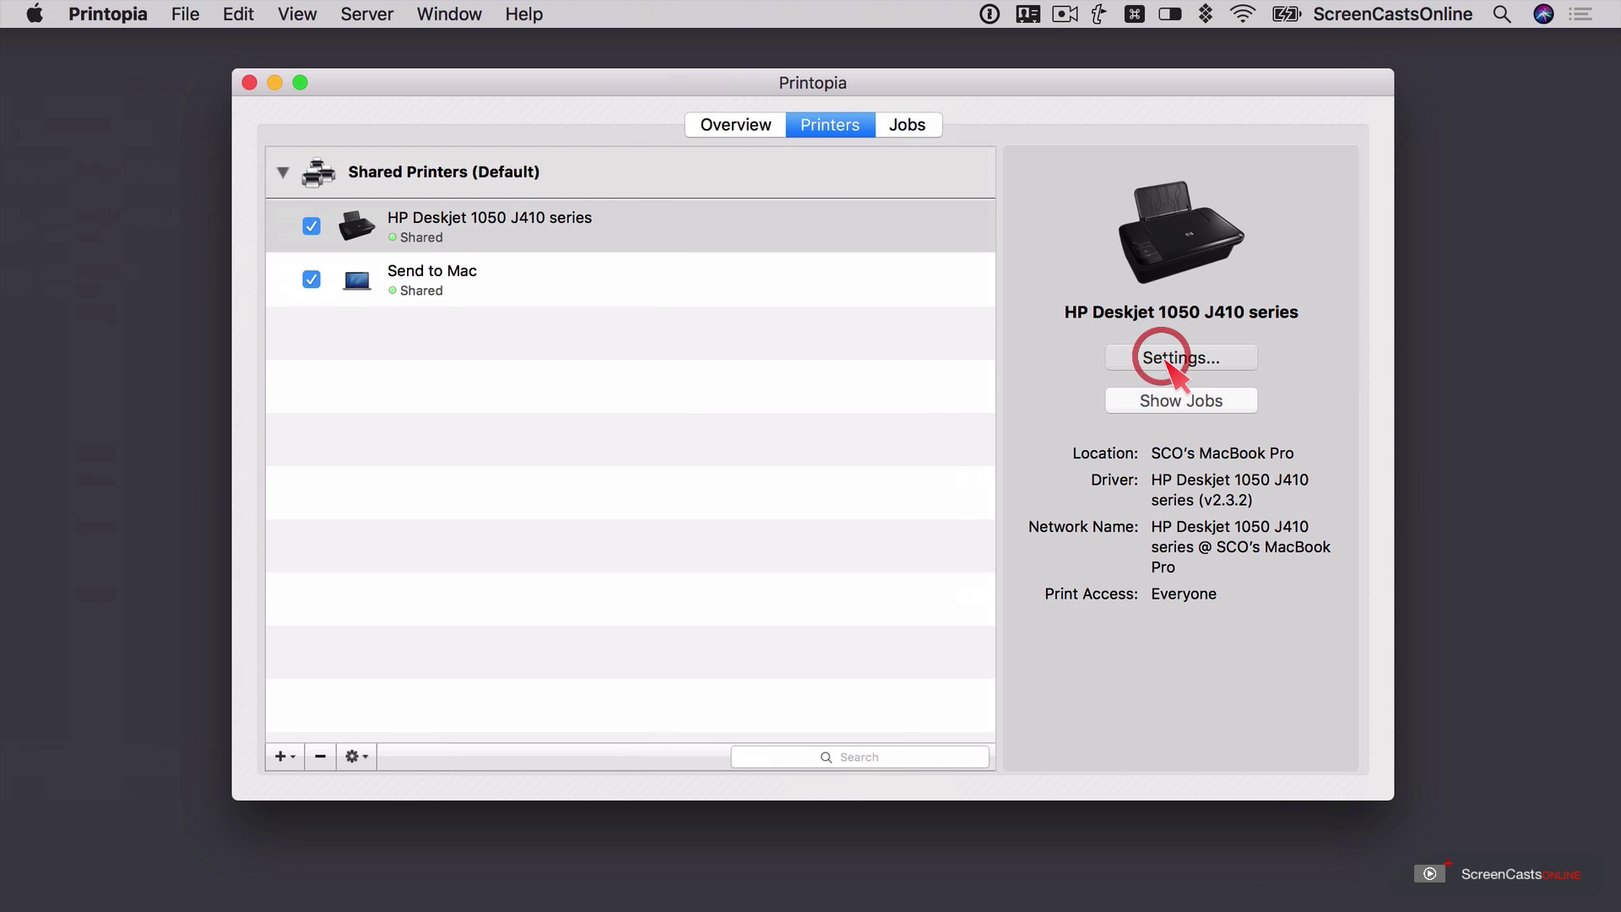
# - Review the Paper Handling and Paper Type/Quality panes, then cancel without changes
pyautogui.click(821, 199)
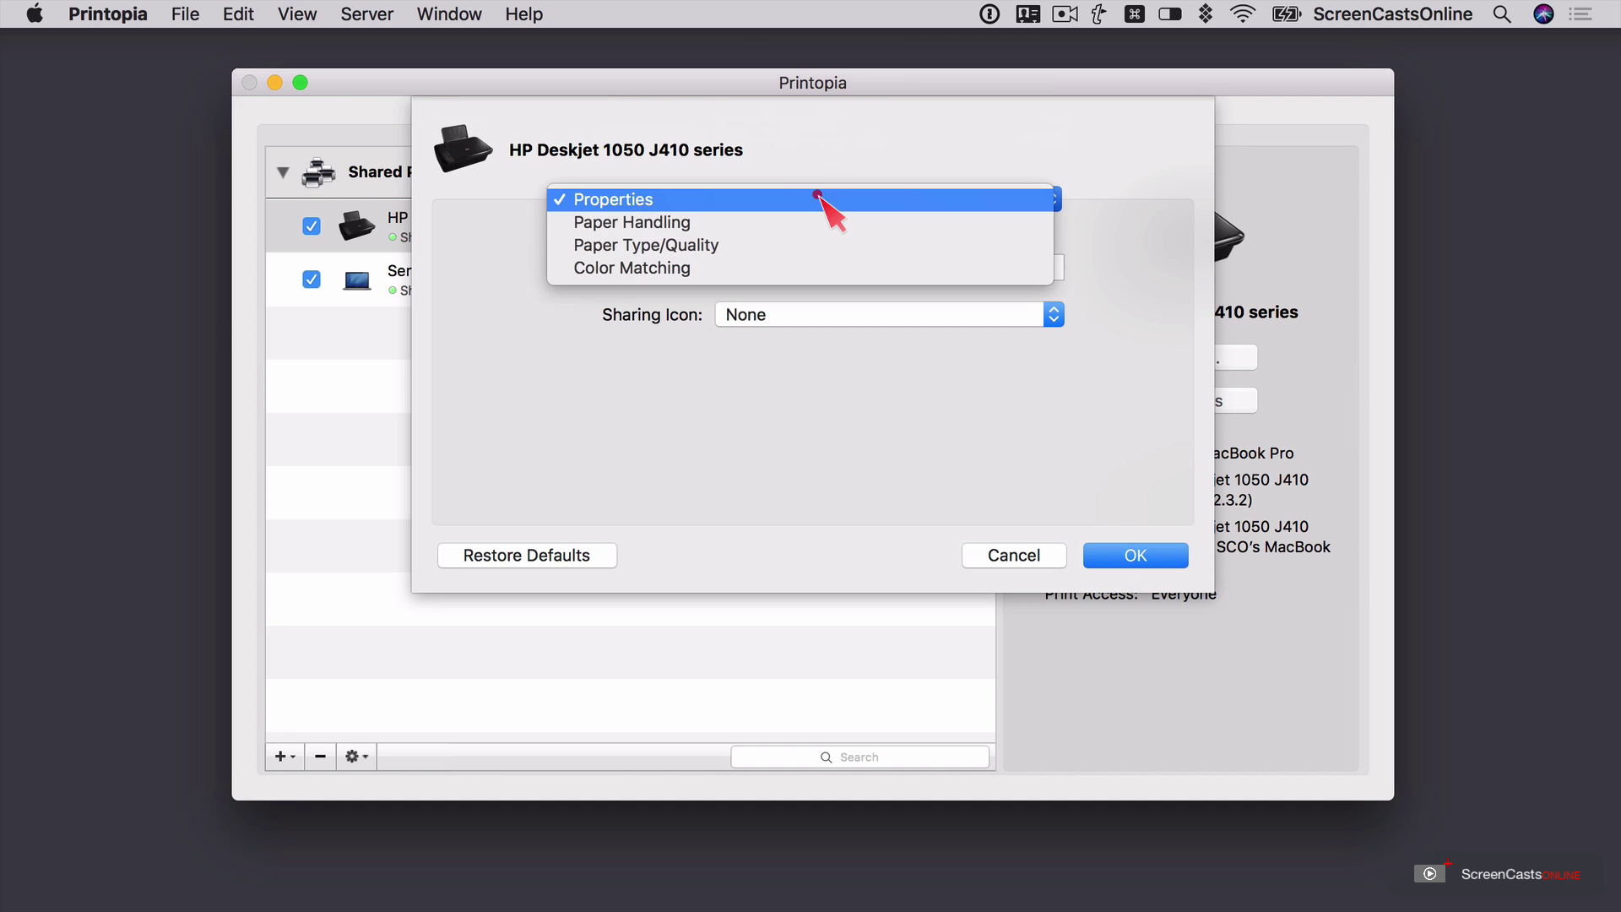
pyautogui.click(809, 222)
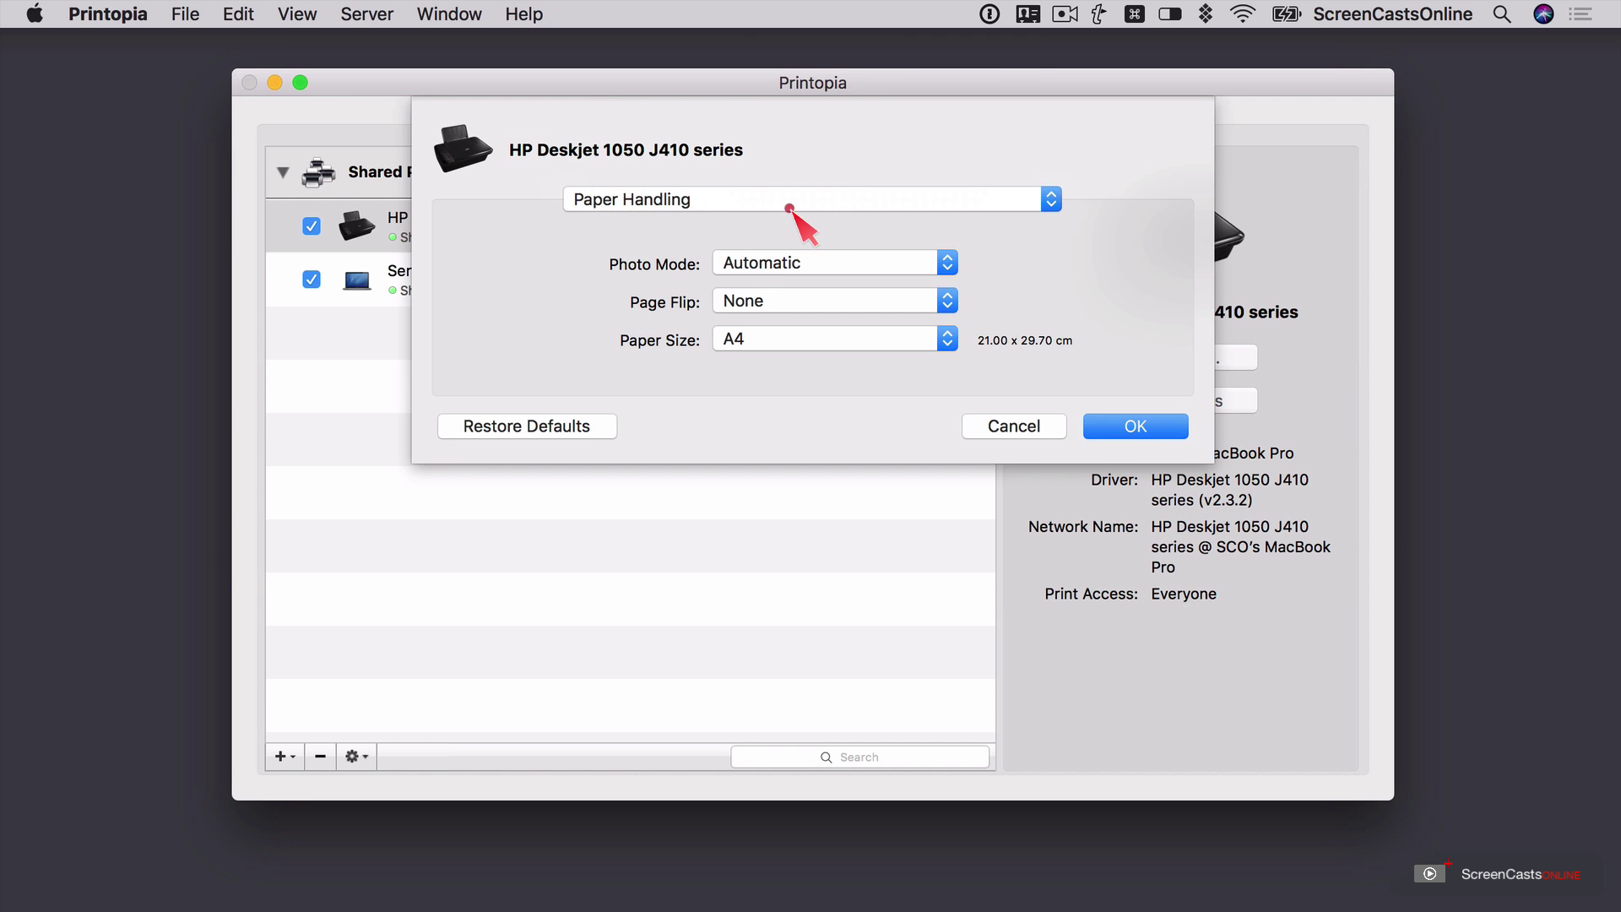
pyautogui.click(790, 205)
pyautogui.click(787, 232)
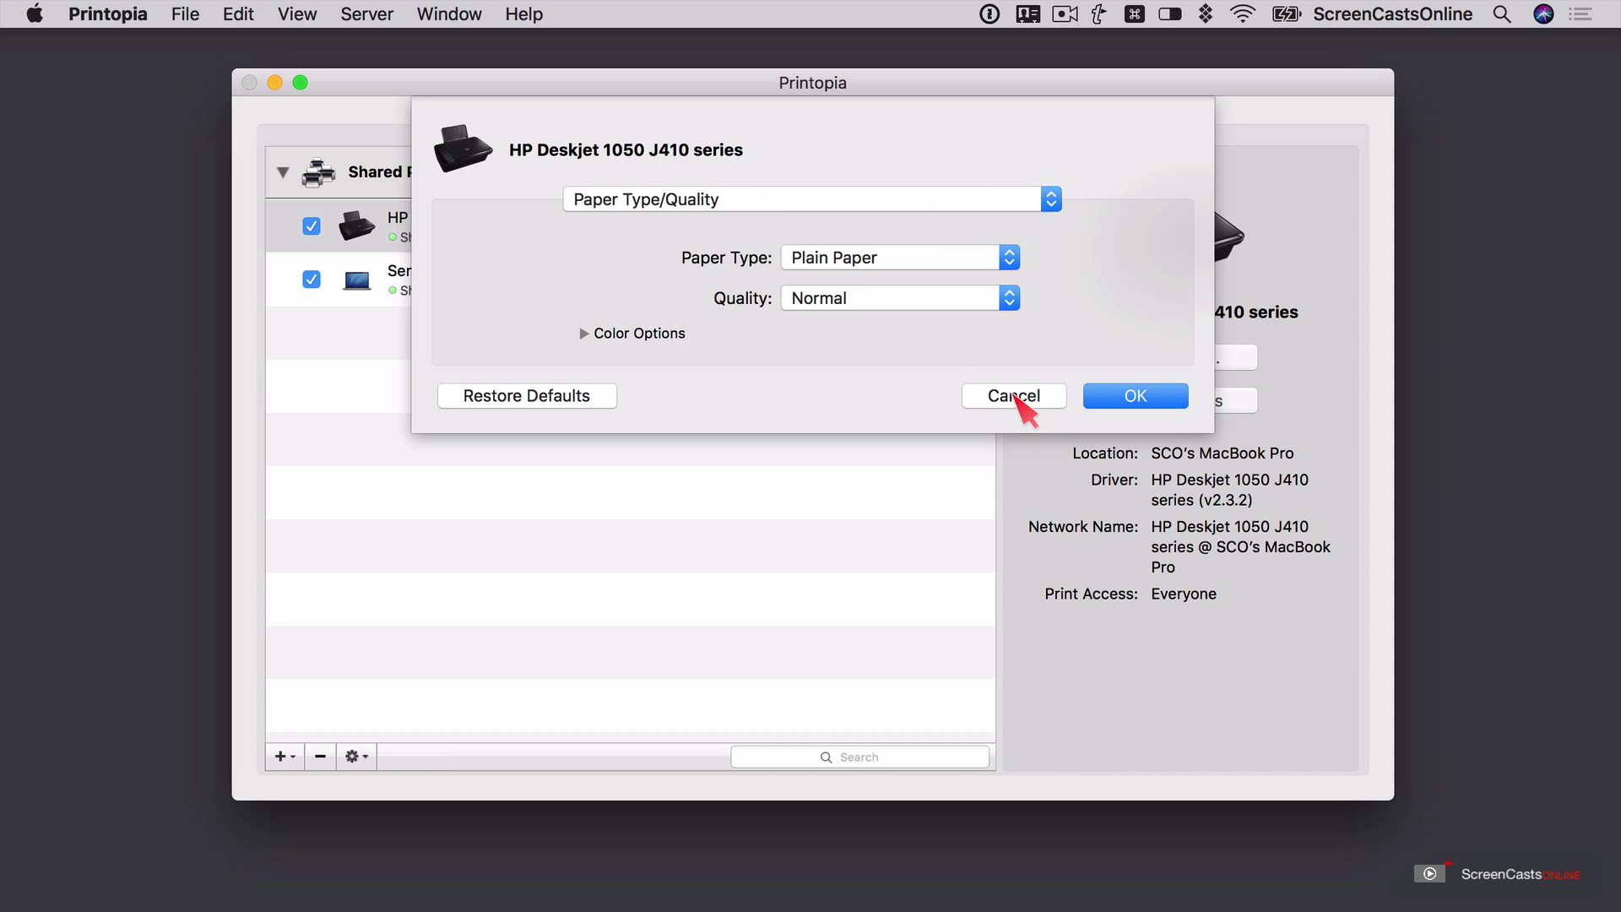
pyautogui.click(1014, 395)
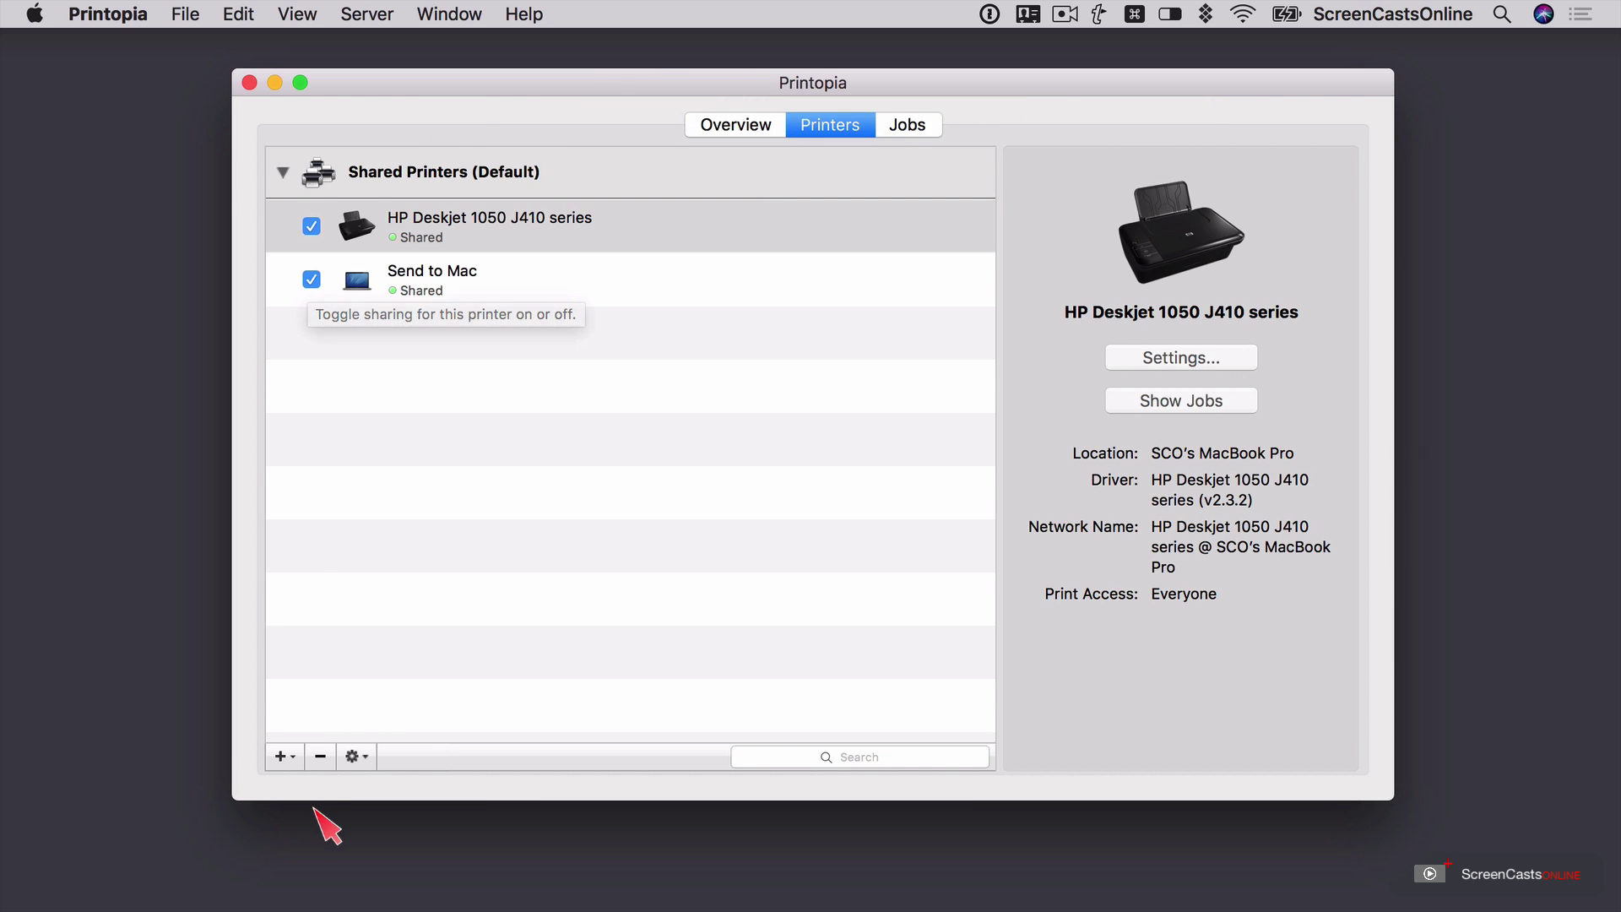
# - Add a Save to iCloud Drive printer, browsing to the top level of iCloud Drive
pyautogui.click(288, 756)
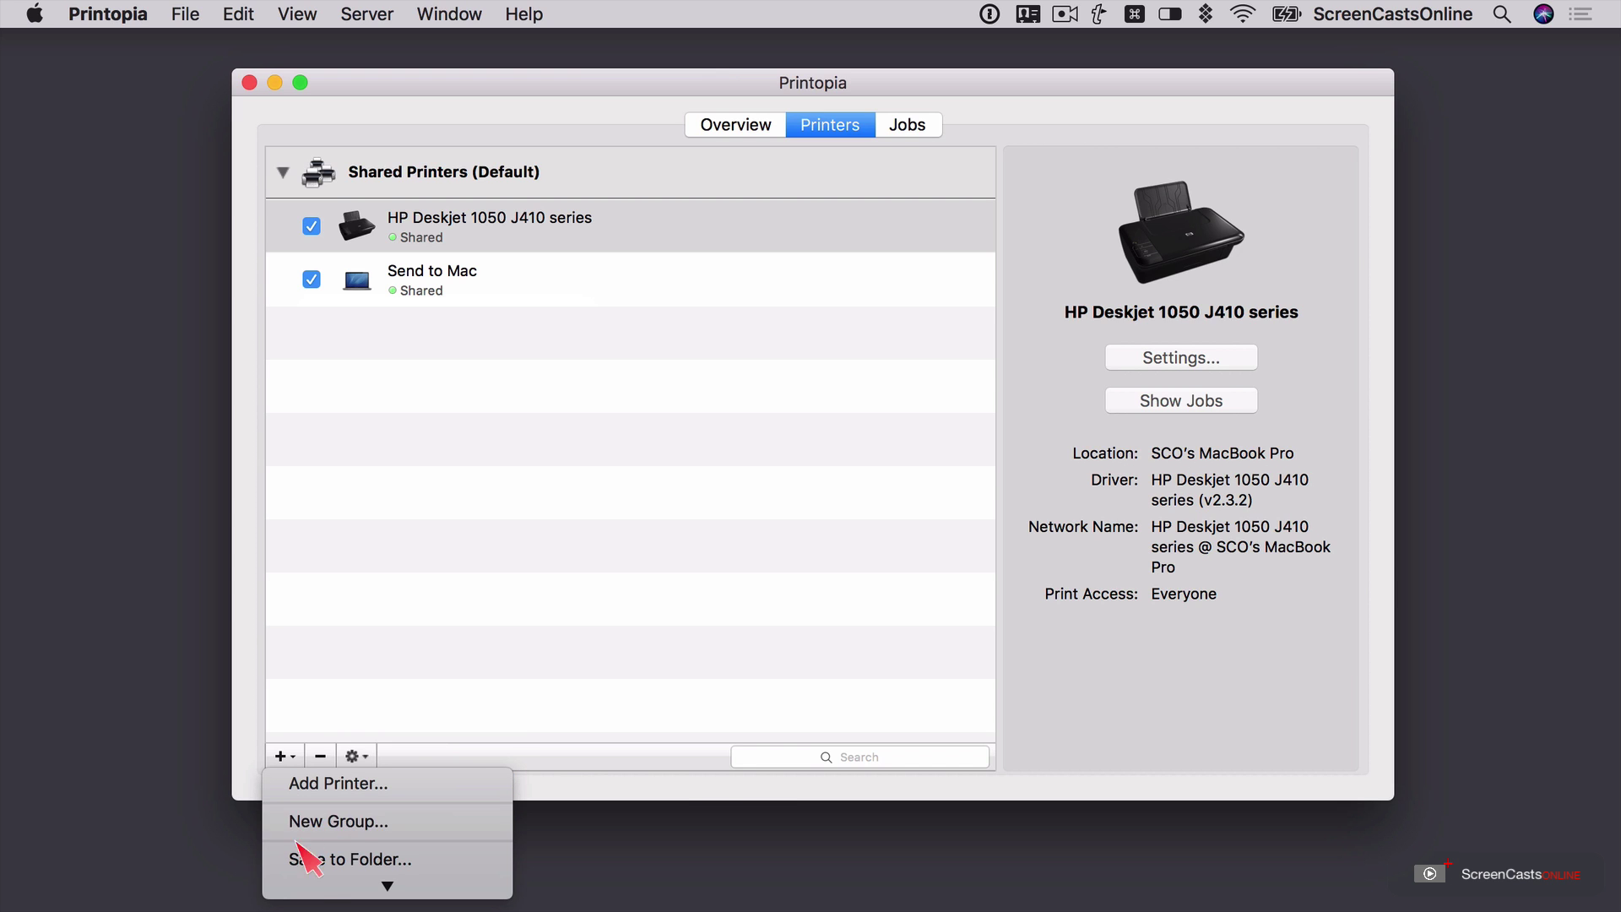
pyautogui.moveTo(317, 891)
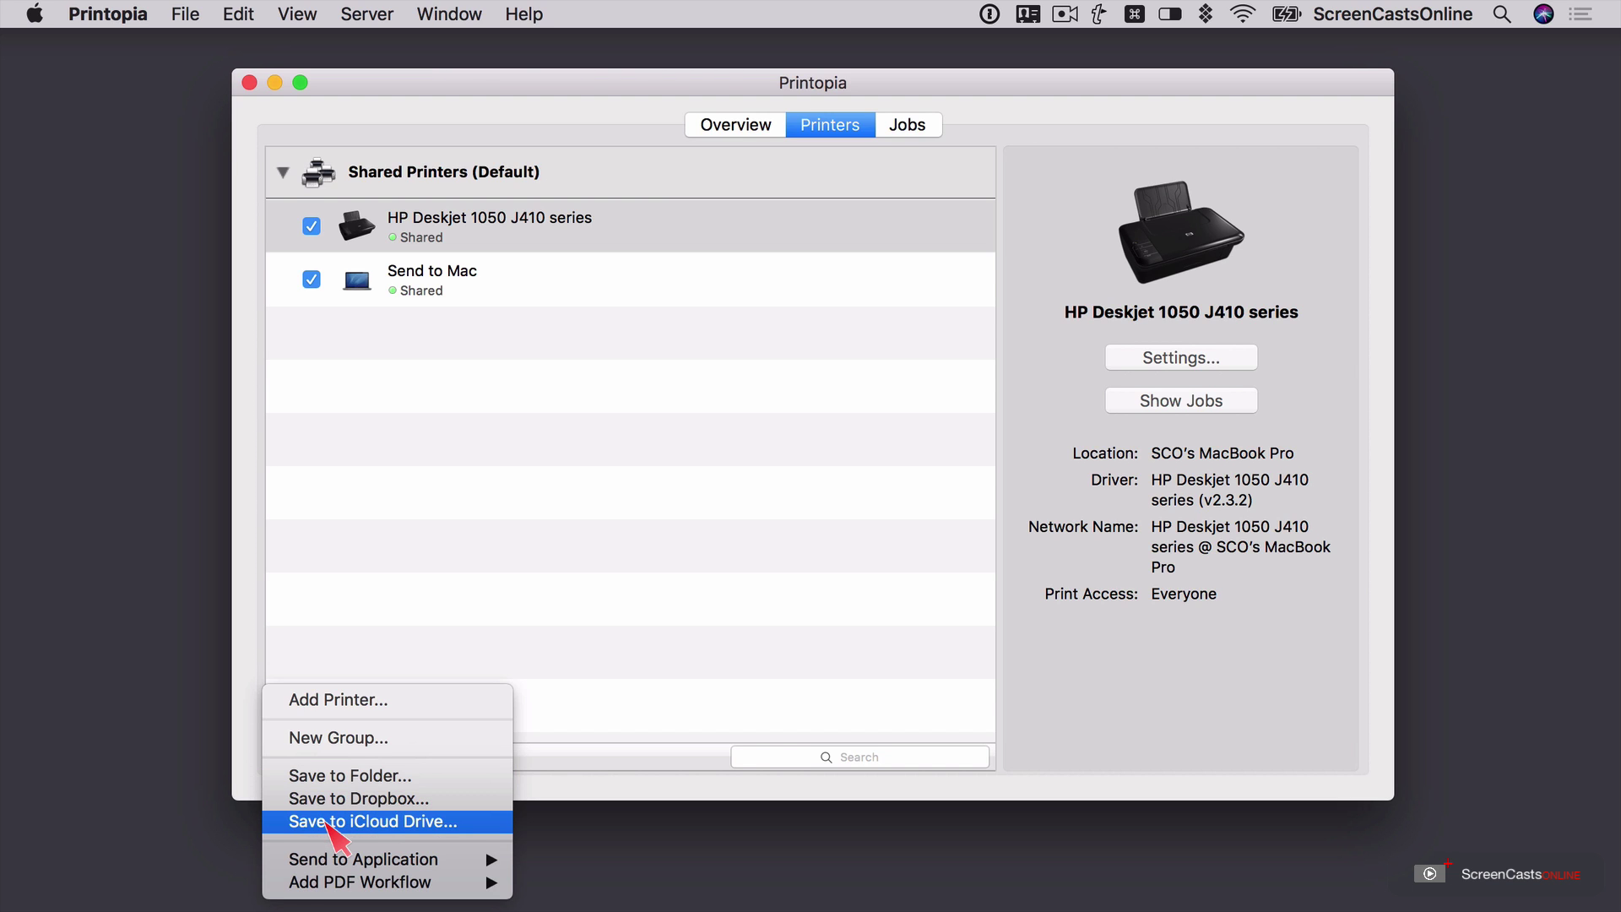
pyautogui.click(369, 823)
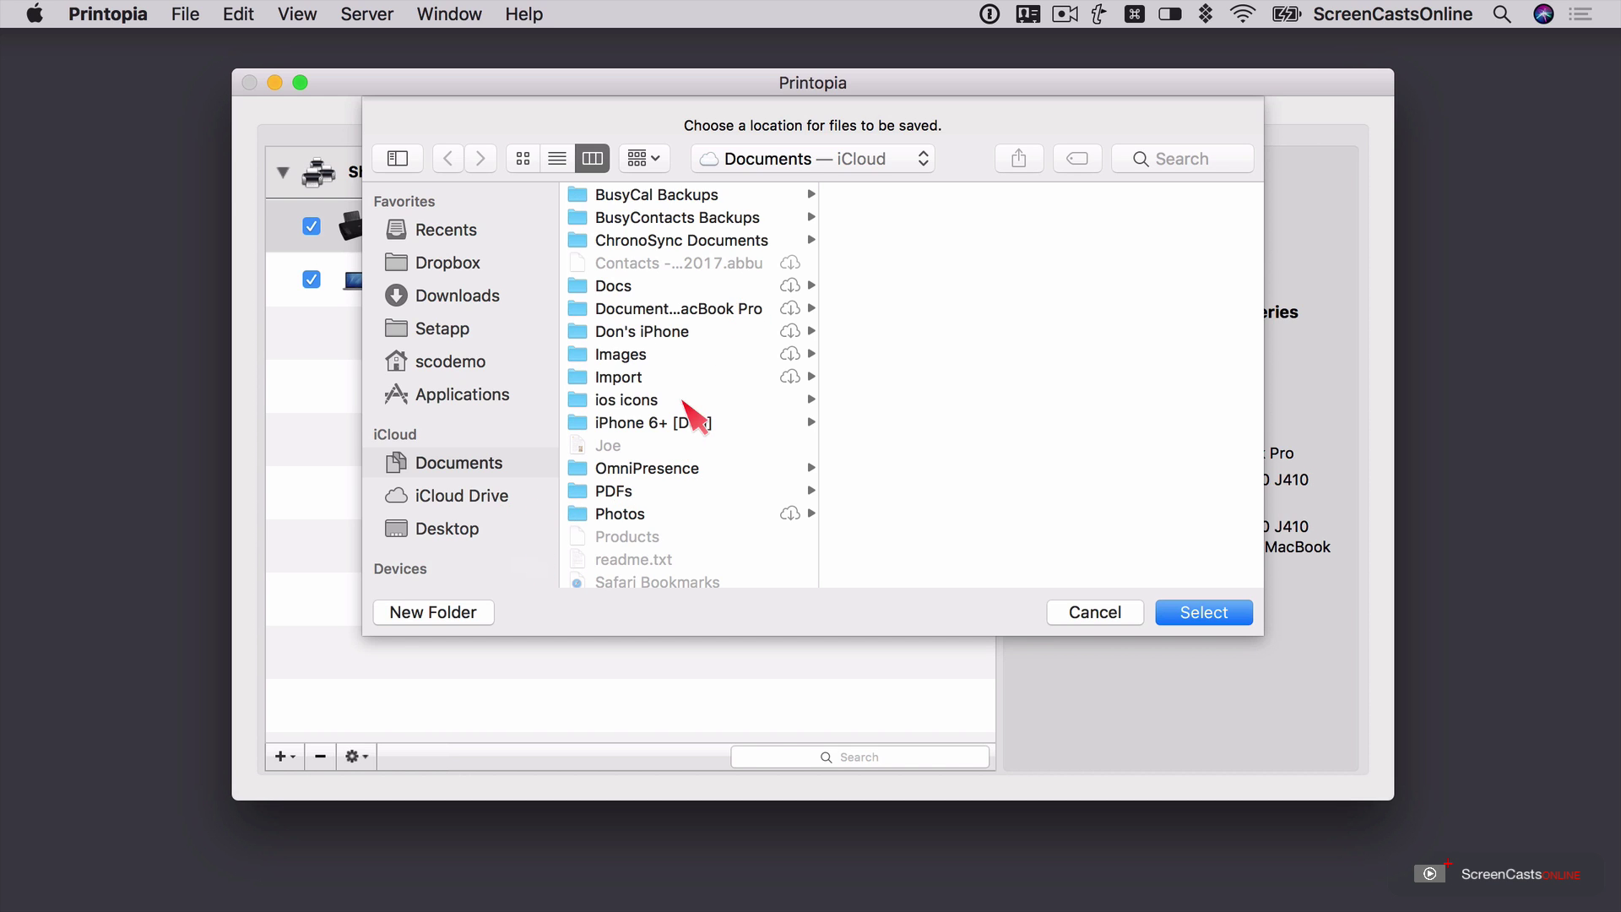
pyautogui.click(485, 498)
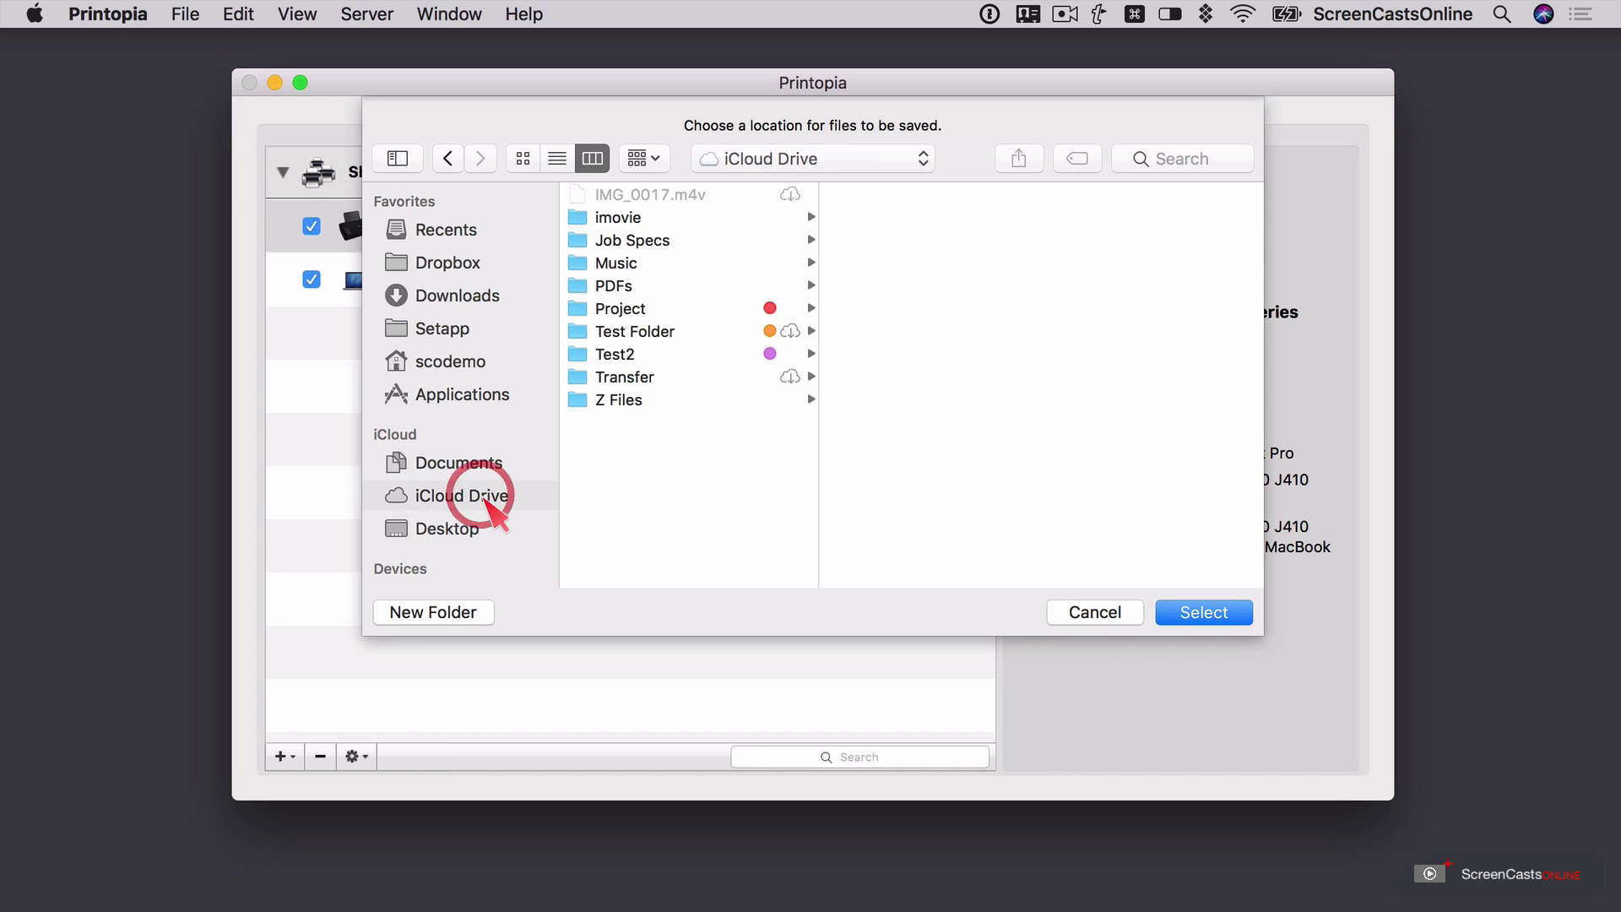
# - Create a 'Printopia' folder in iCloud Drive and select it as the save location
pyautogui.scroll(-3, 625, 472)
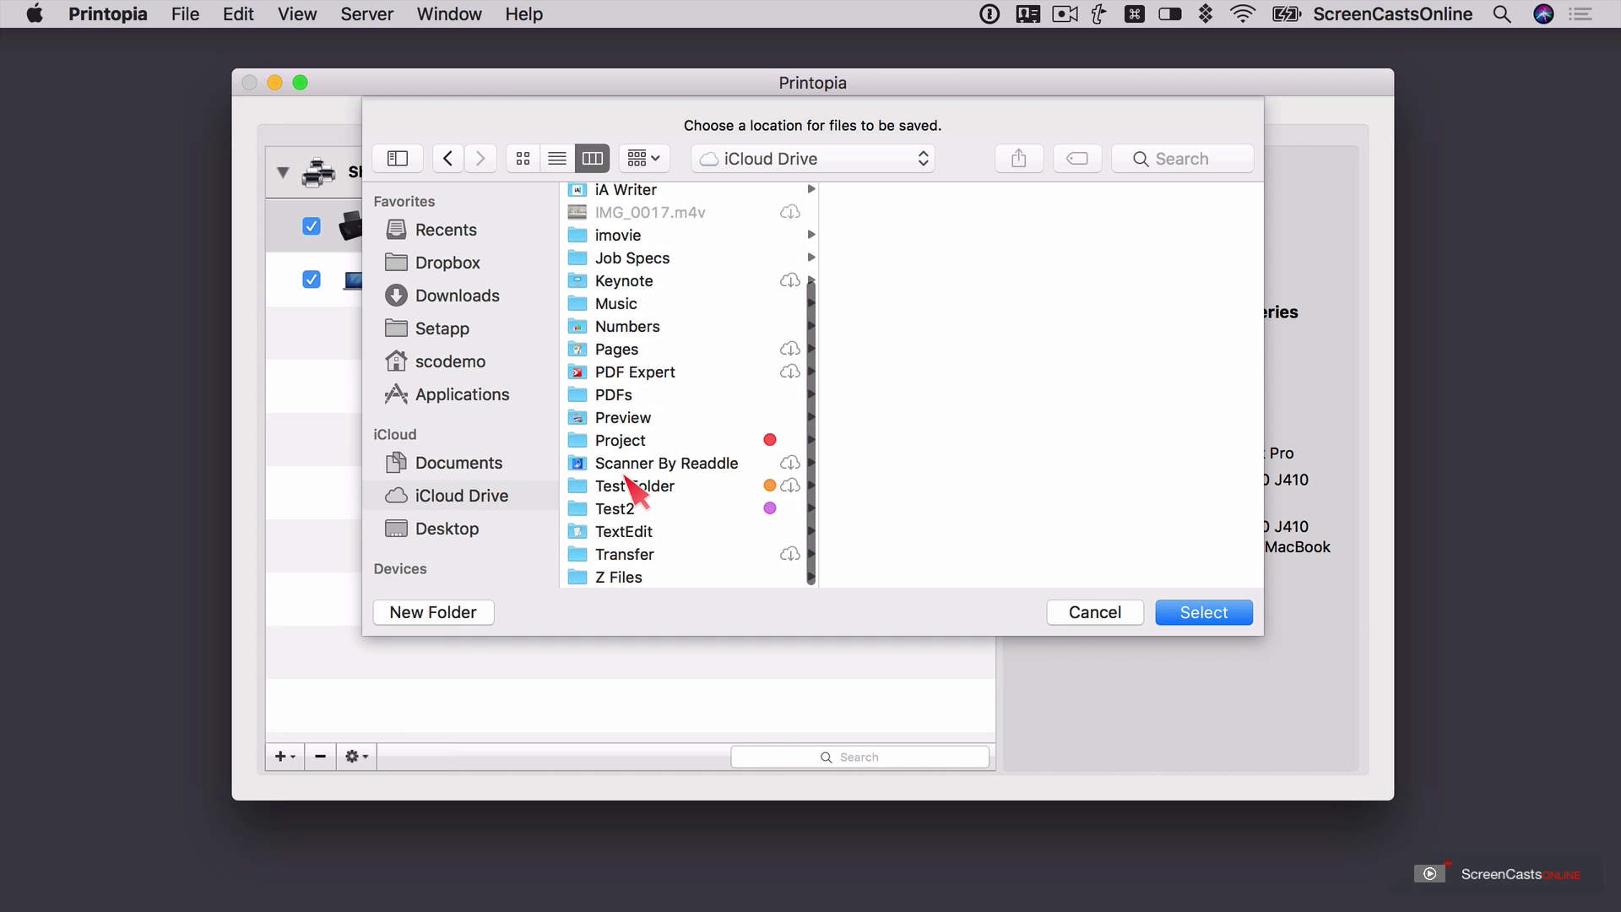
pyautogui.click(464, 613)
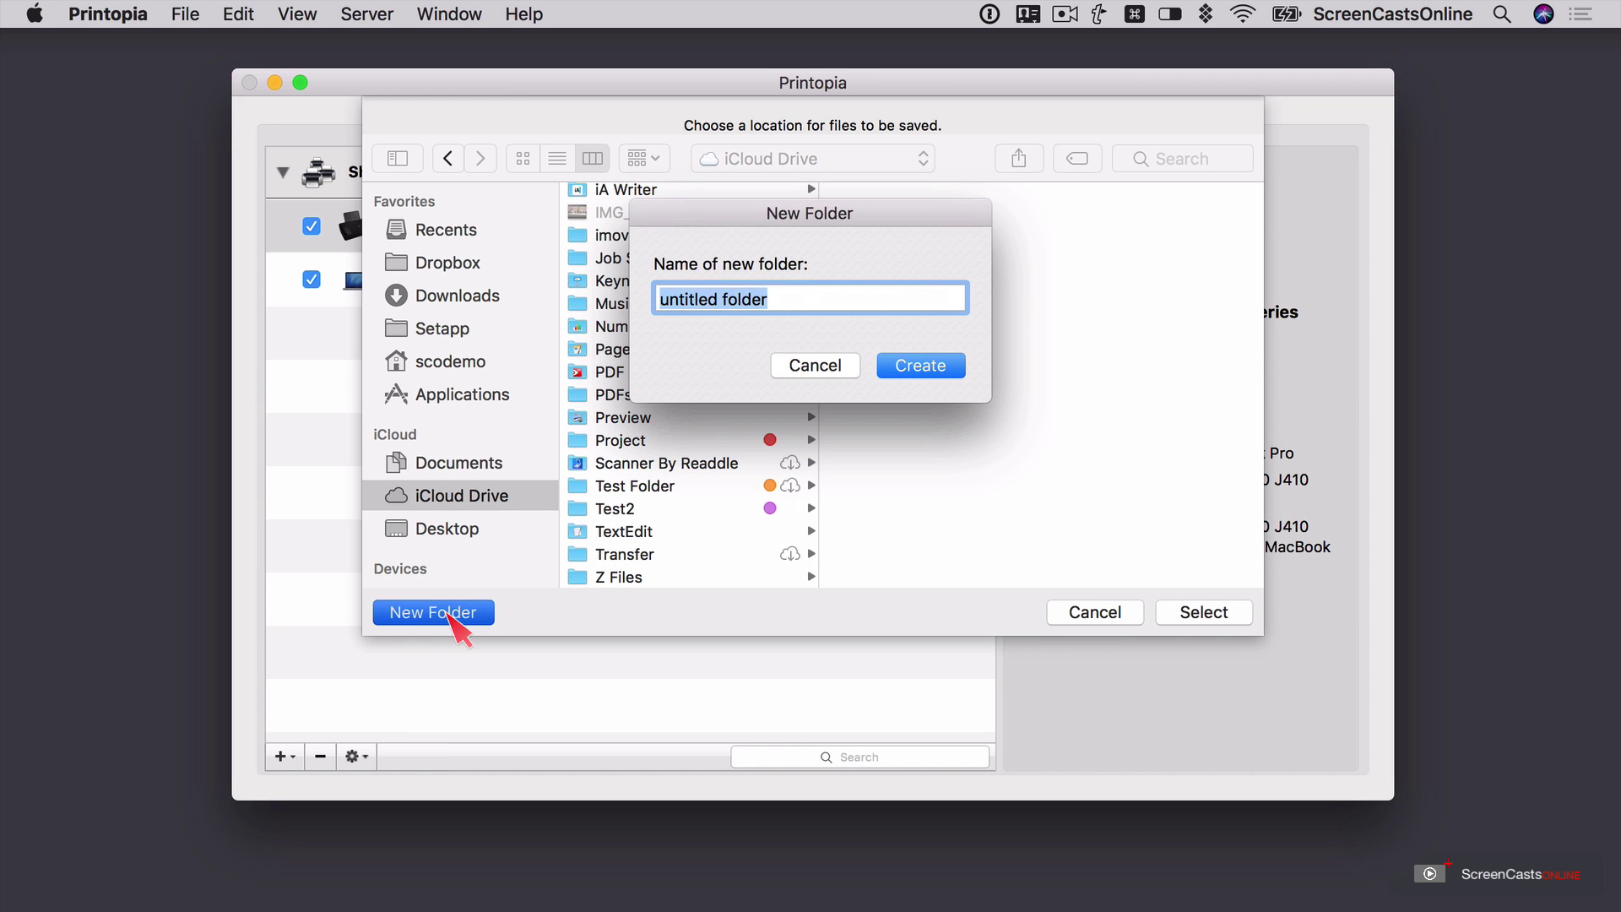
pyautogui.write('Printopia')
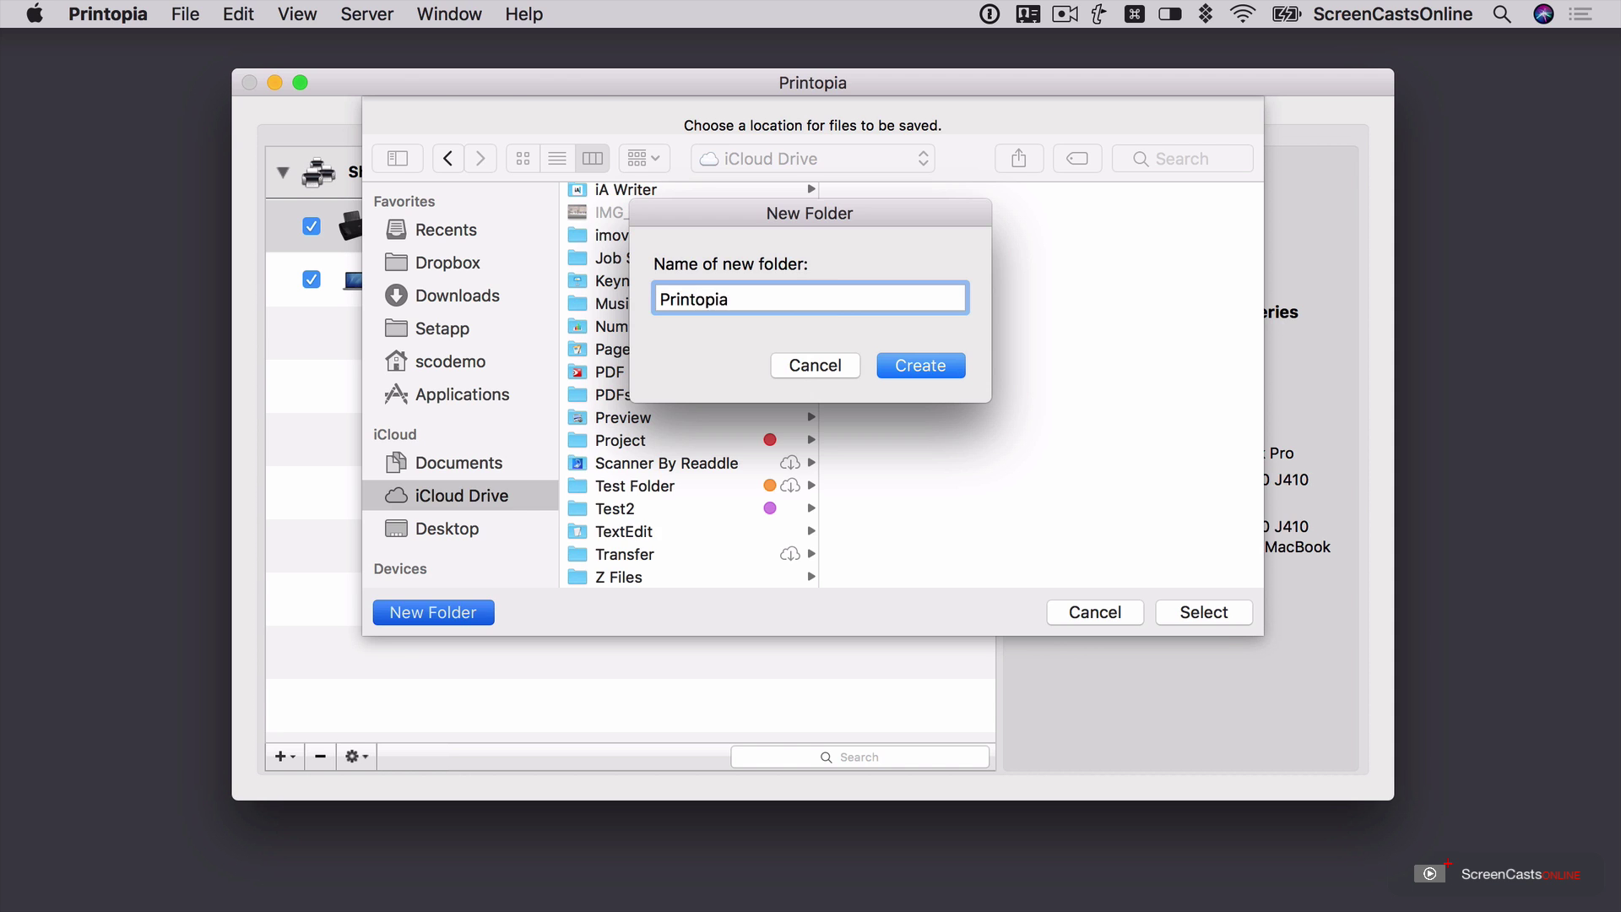
pyautogui.press('Return')
pyautogui.click(1200, 610)
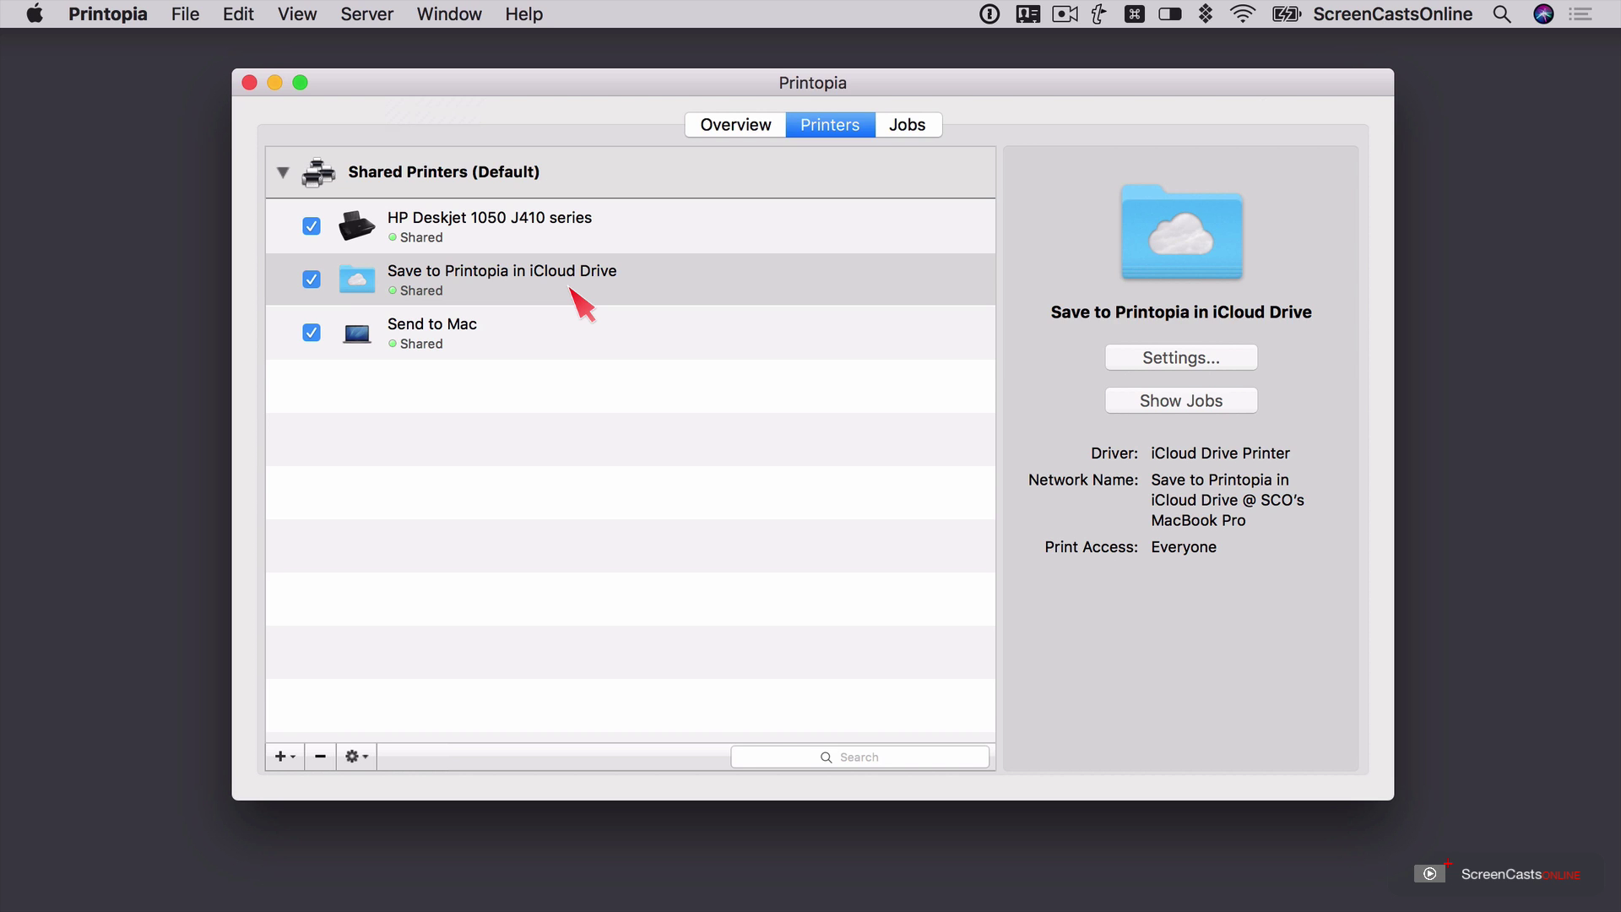
pyautogui.click(291, 754)
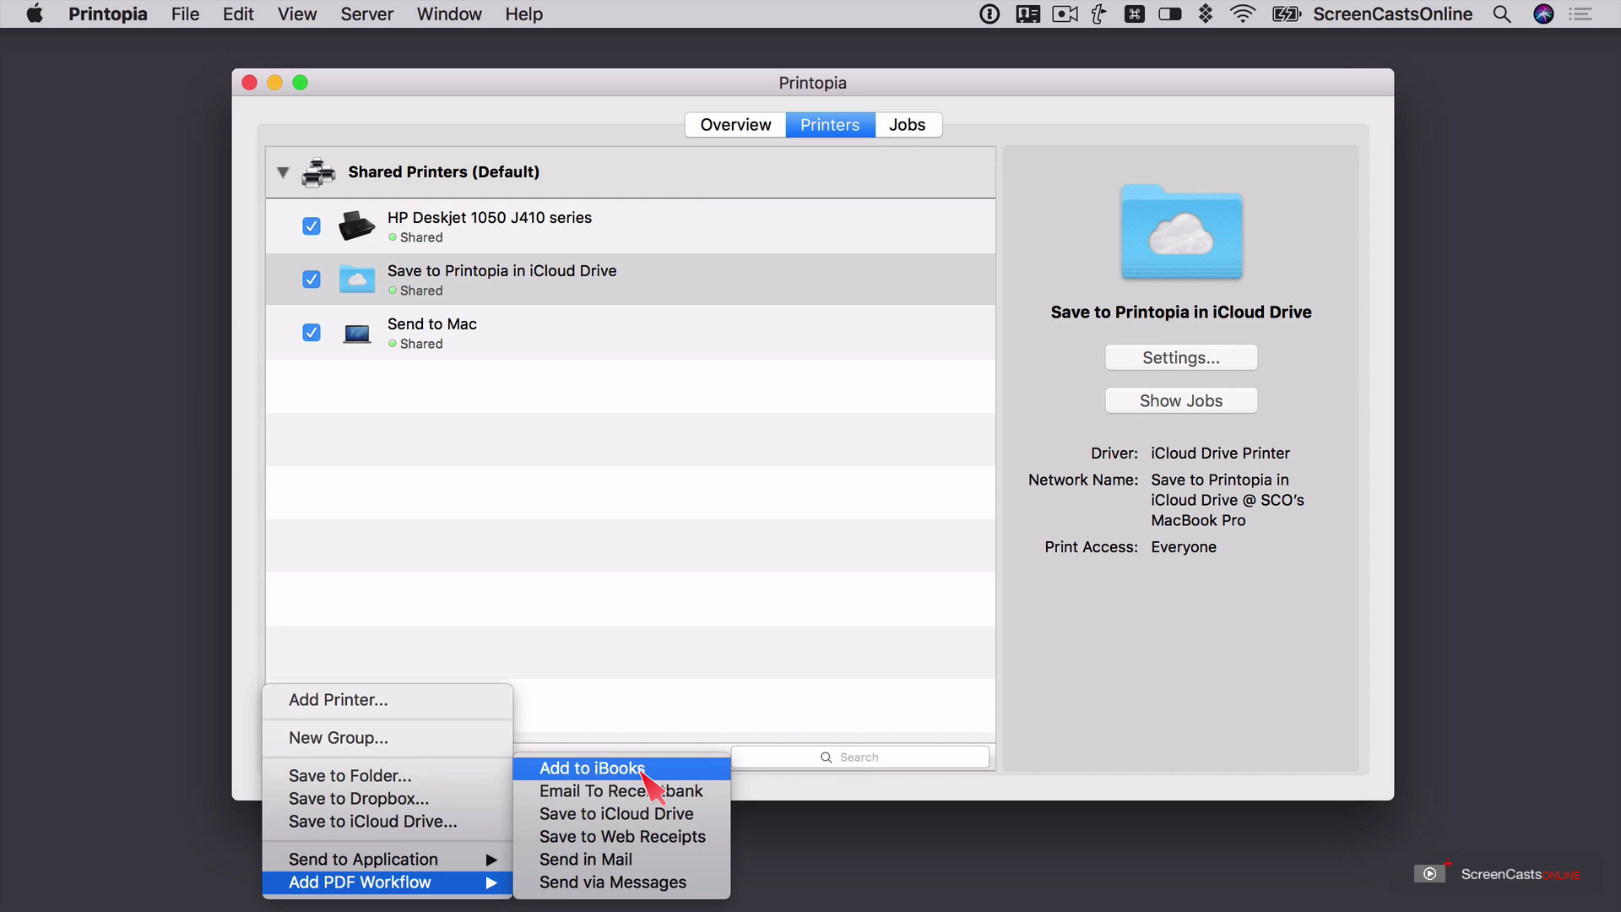
# - Add an Add to iBooks PDF workflow printer to Printopia's shared printers
pyautogui.click(642, 770)
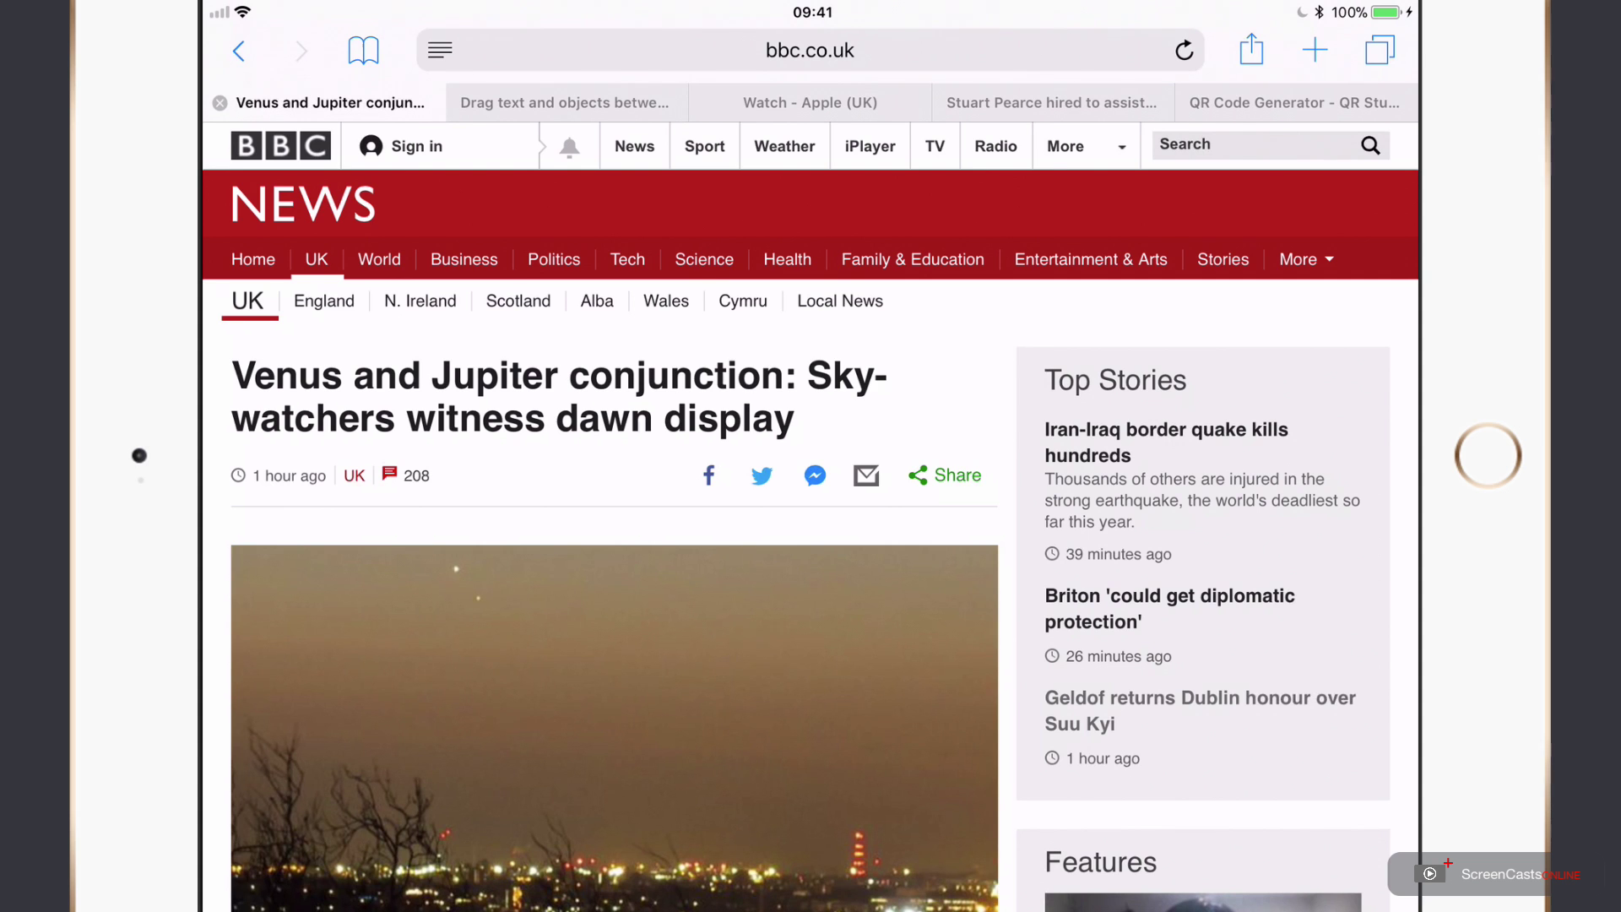
pyautogui.click(1251, 50)
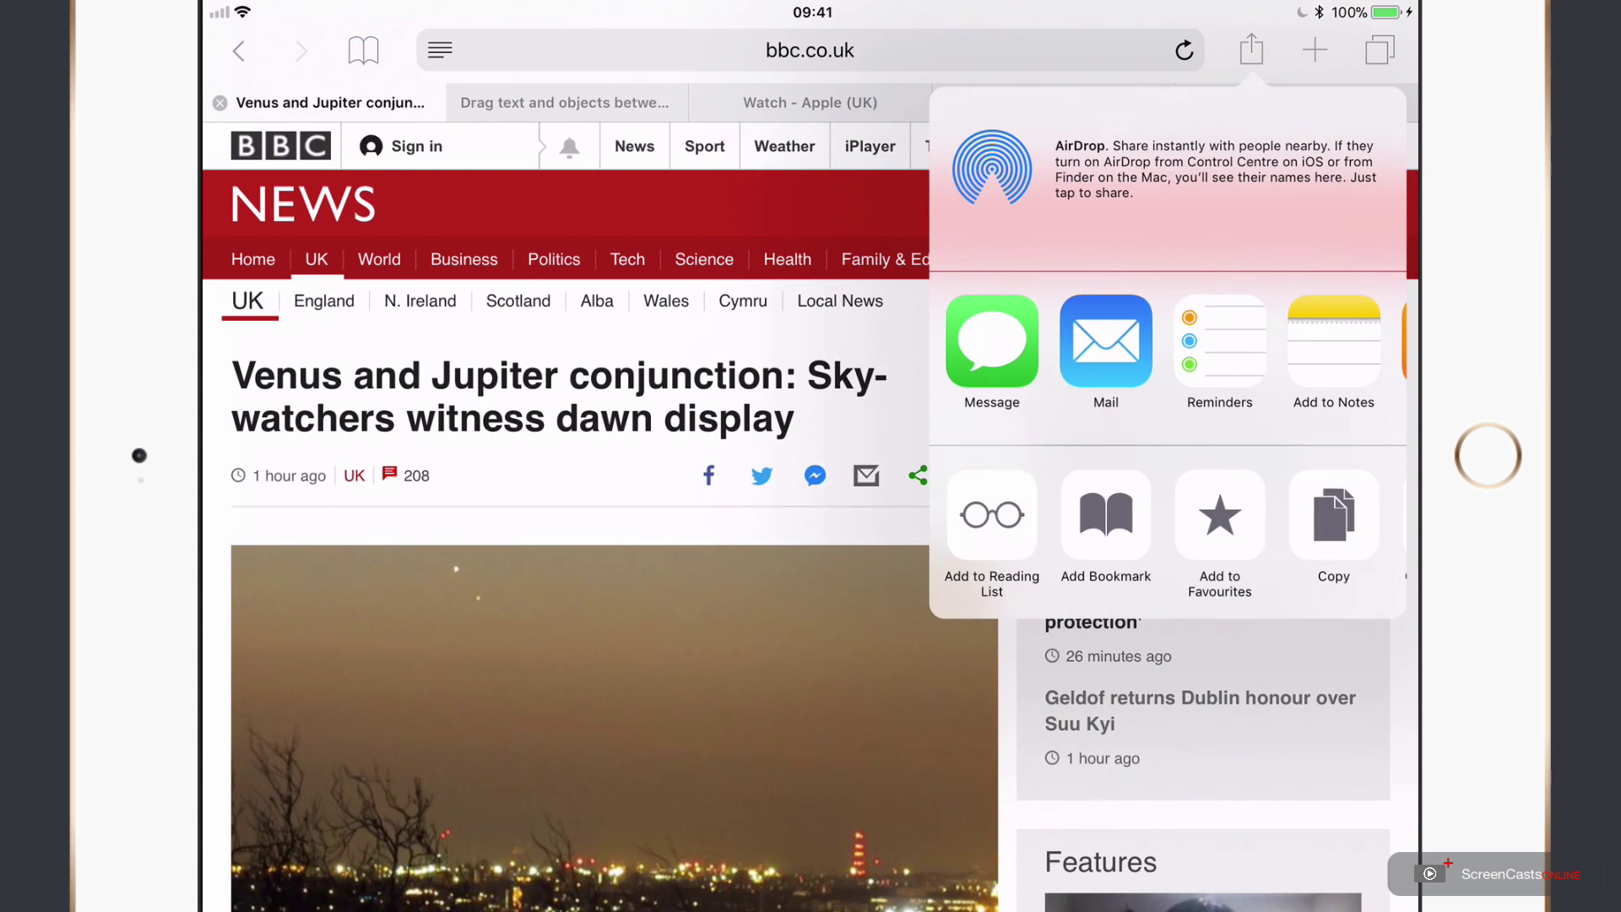
pyautogui.click(1313, 525)
pyautogui.moveTo(1313, 525); pyautogui.dragTo(1086, 524)
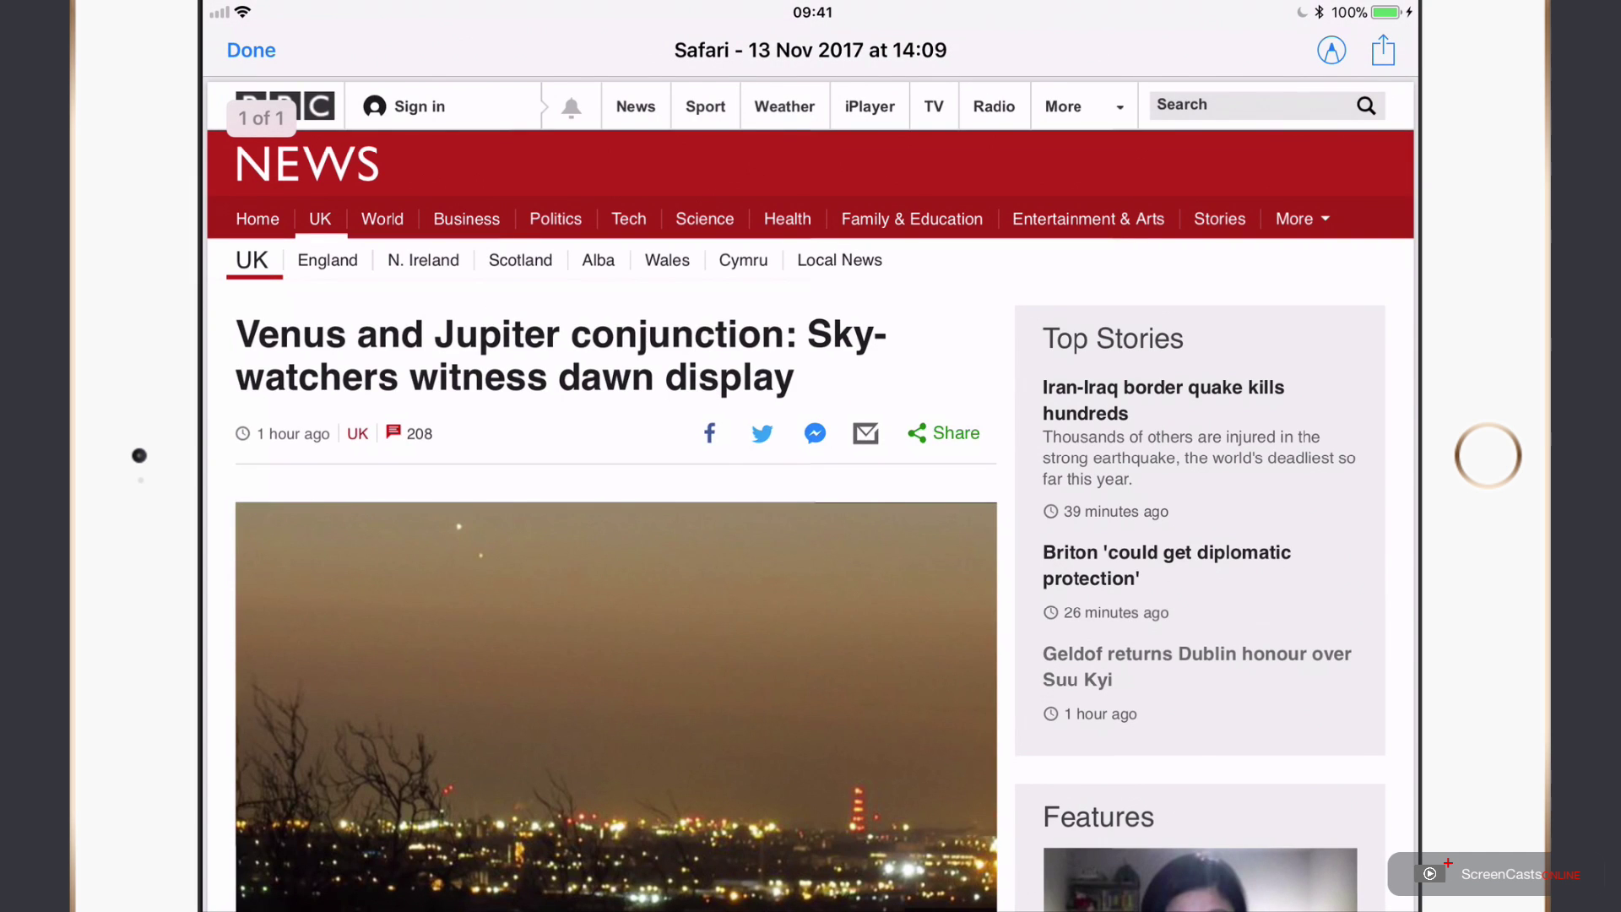
pyautogui.click(1384, 52)
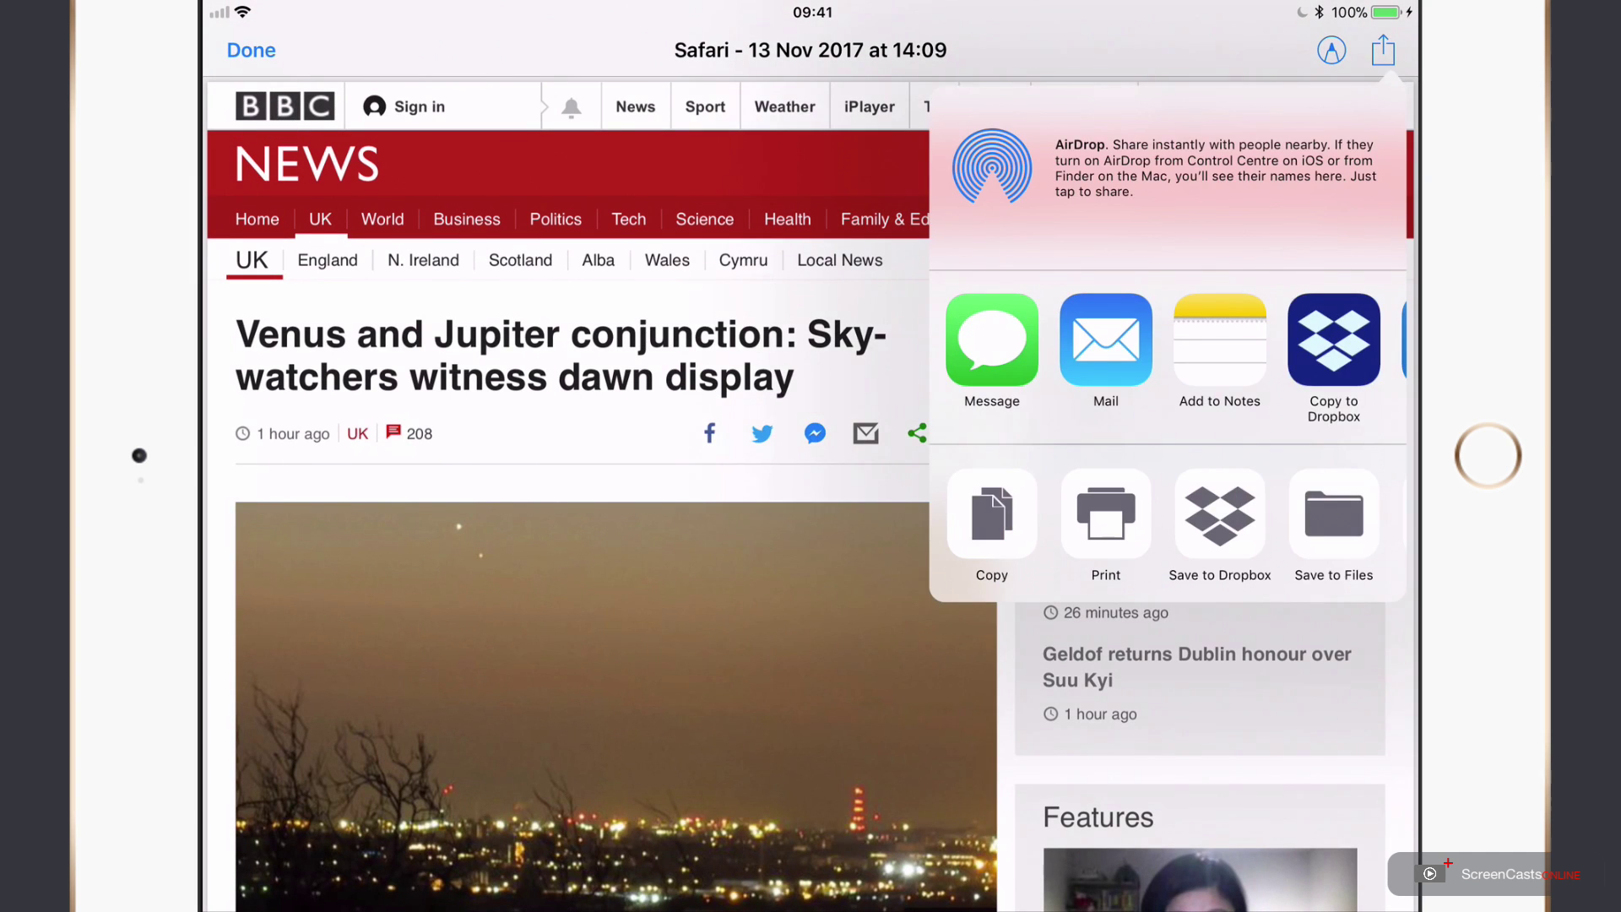
pyautogui.click(1334, 513)
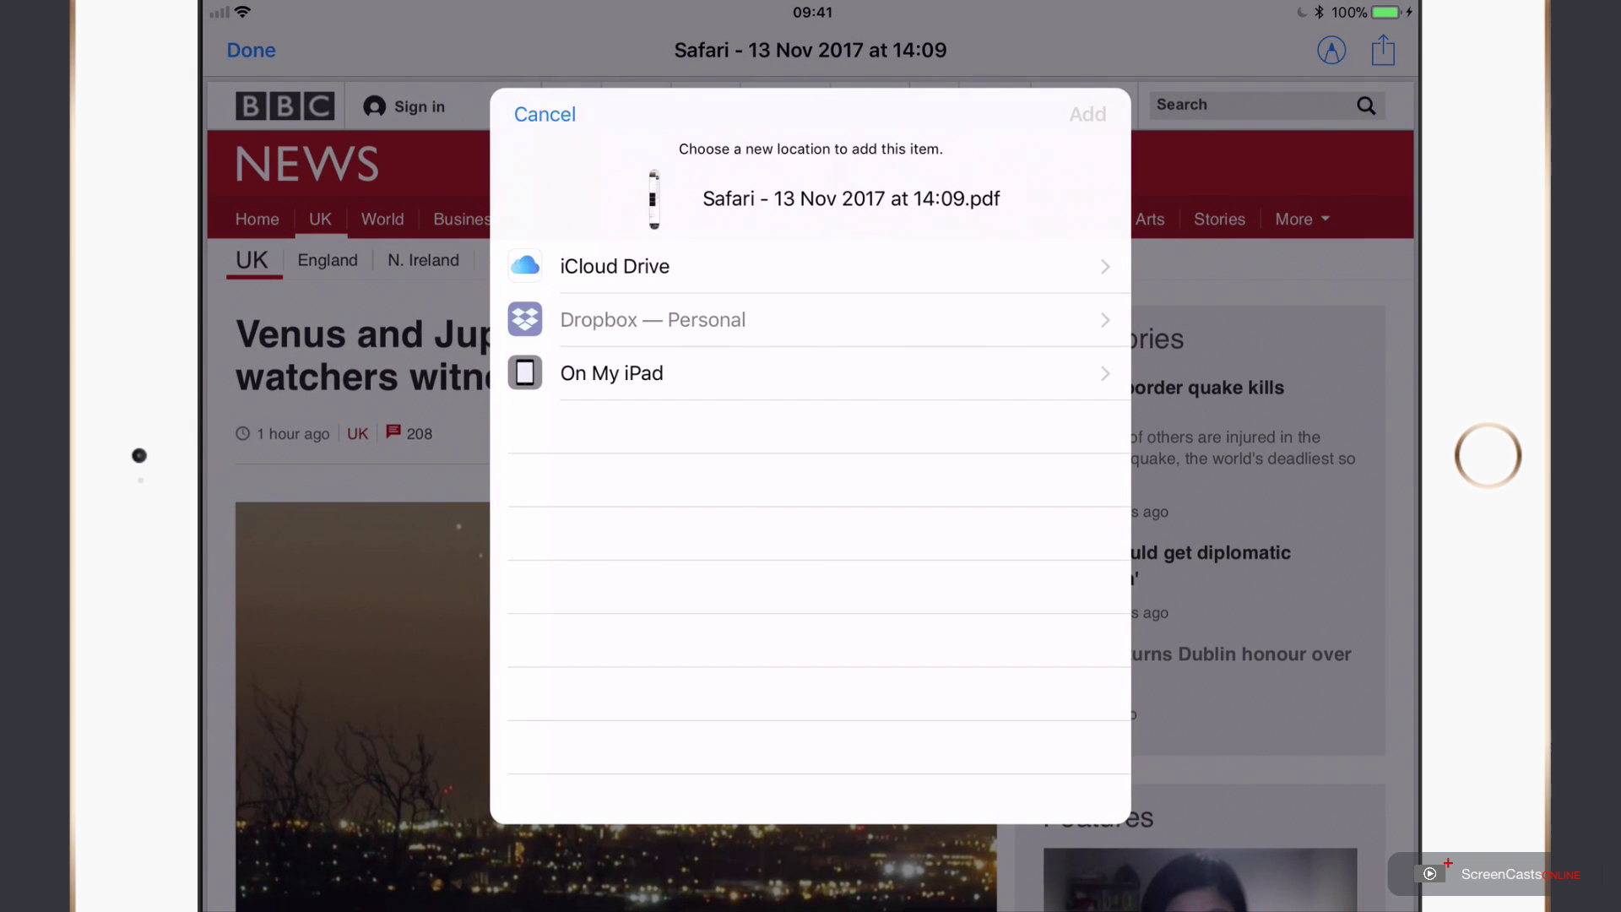
pyautogui.click(545, 114)
pyautogui.click(251, 50)
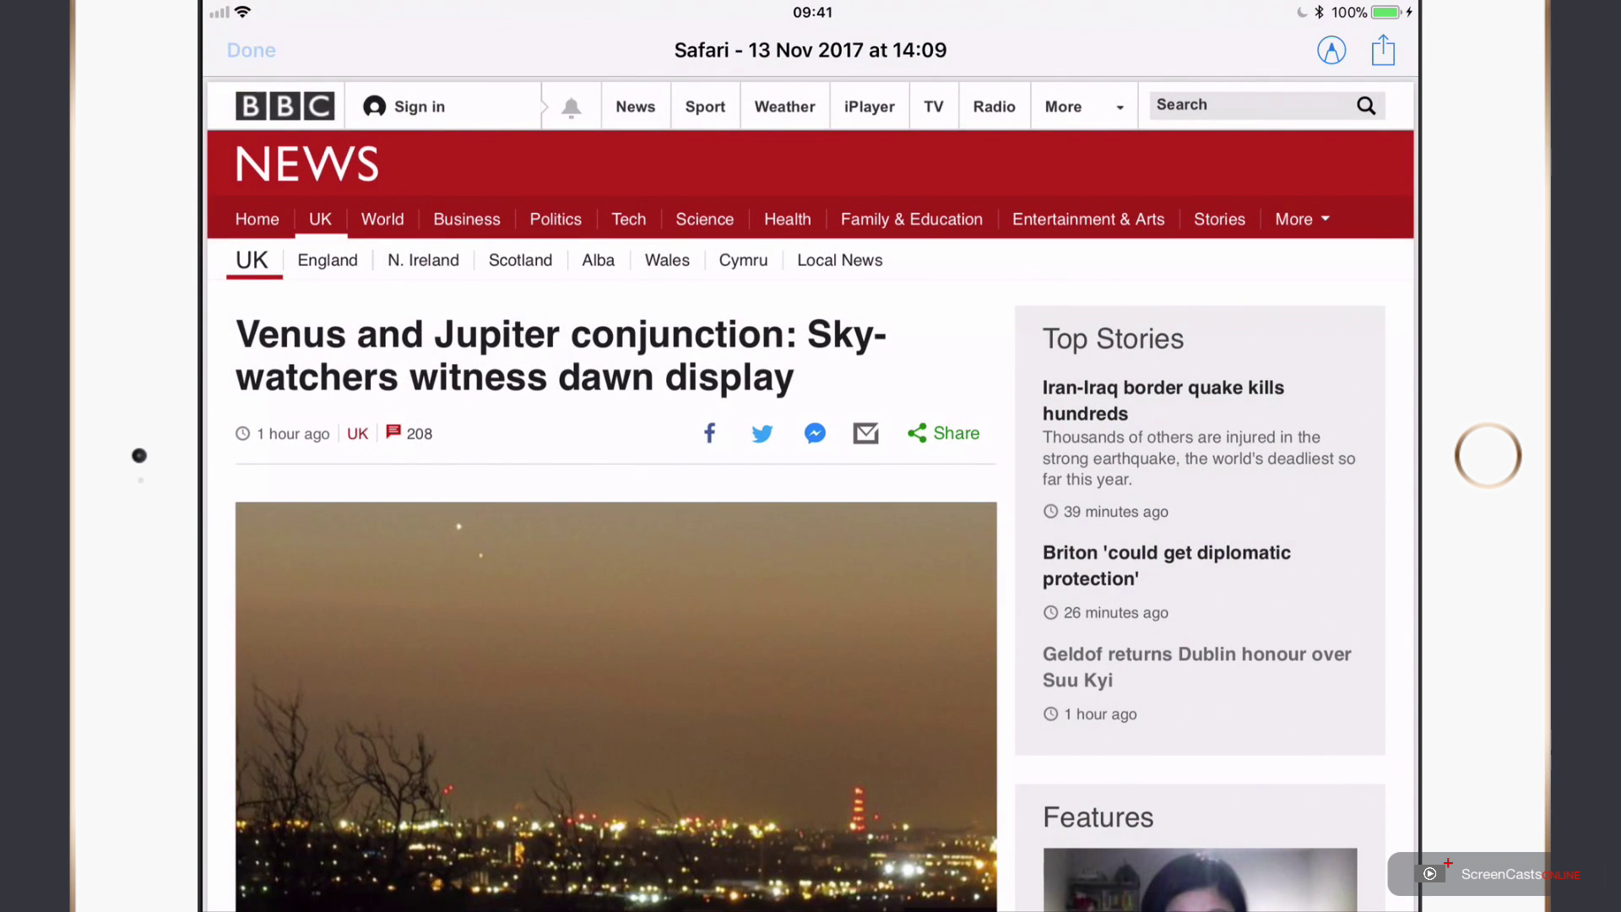
pyautogui.click(400, 187)
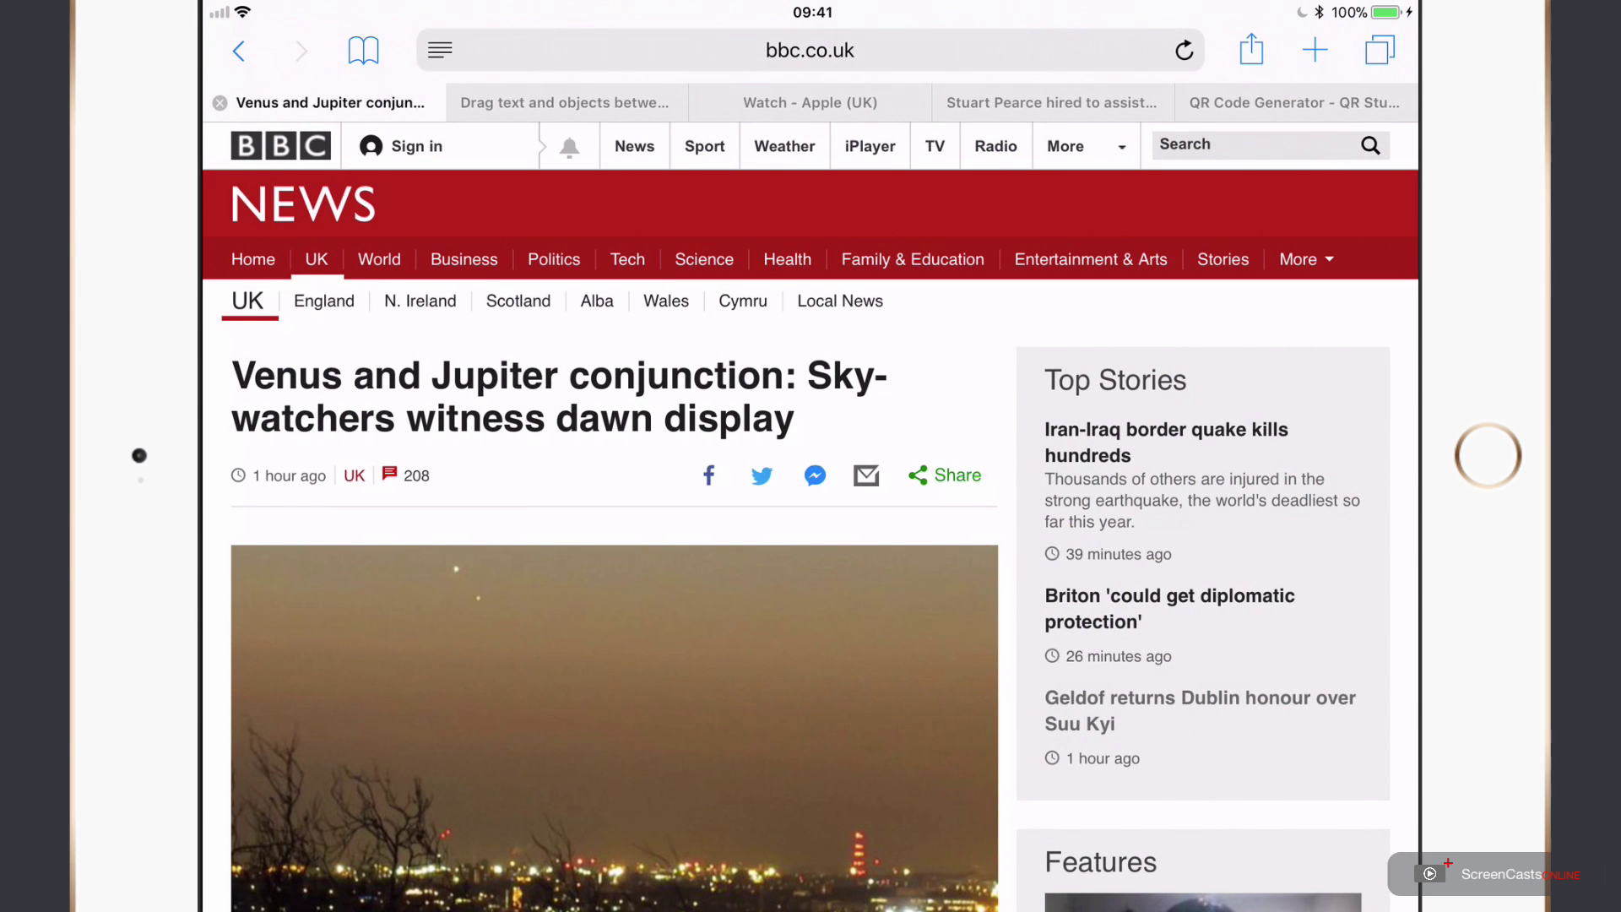
# - Print the BBC News article from Safari to the Save to Printopia in iCloud Drive printer
pyautogui.click(1251, 50)
pyautogui.moveTo(1322, 520)
pyautogui.mouseDown()
pyautogui.moveTo(1038, 519)
pyautogui.moveTo(1097, 536)
pyautogui.moveTo(1330, 531)
pyautogui.mouseUp()
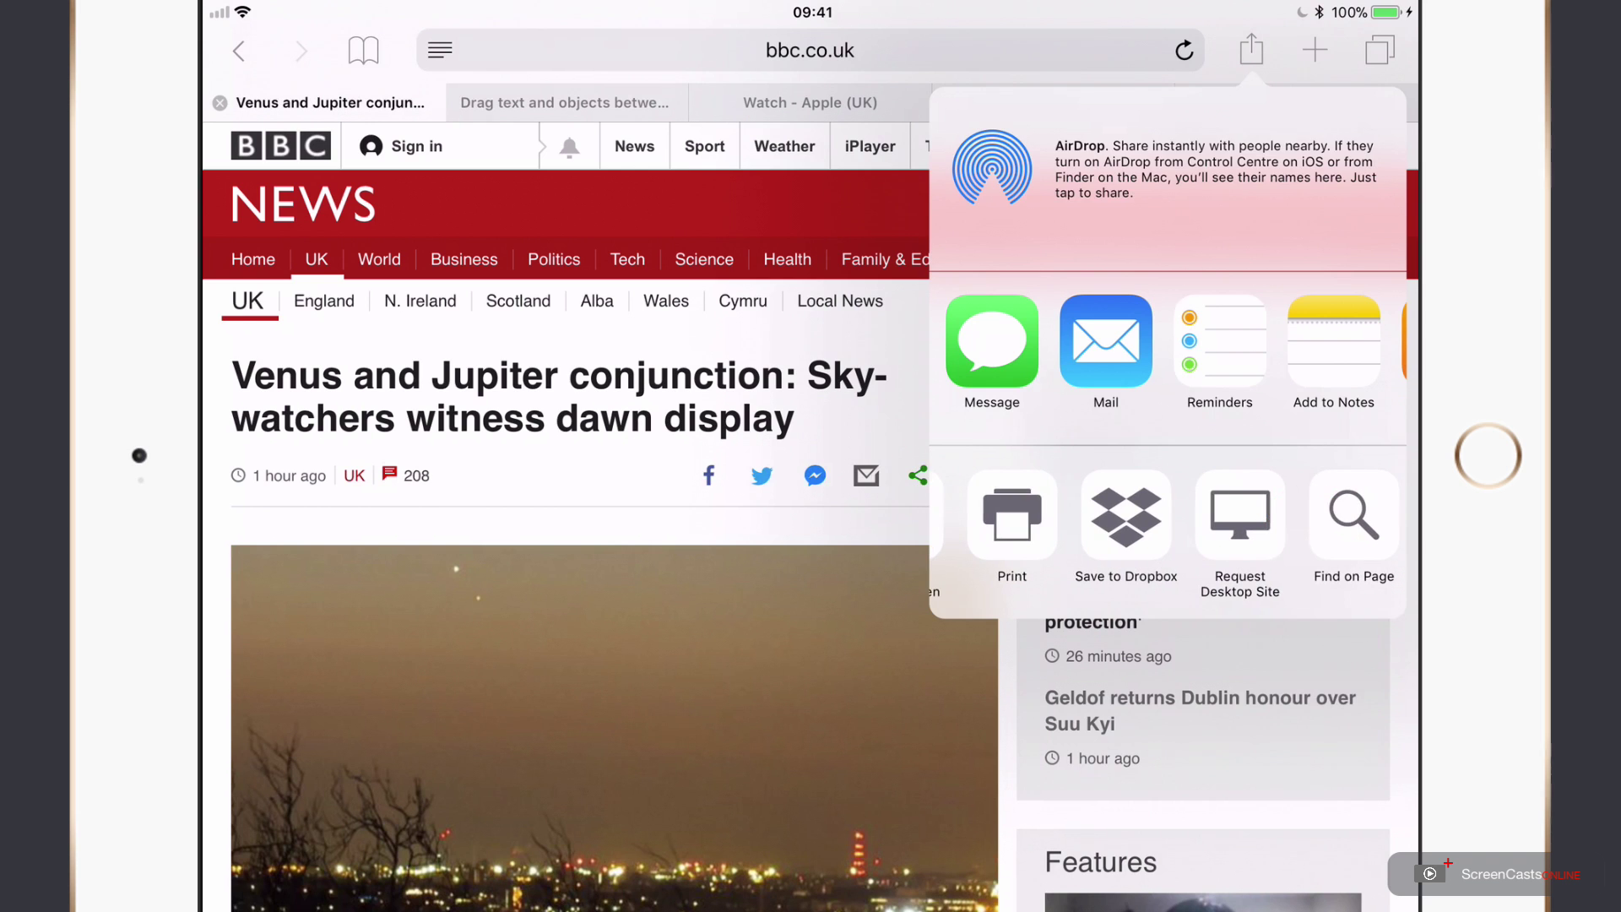
pyautogui.click(1012, 515)
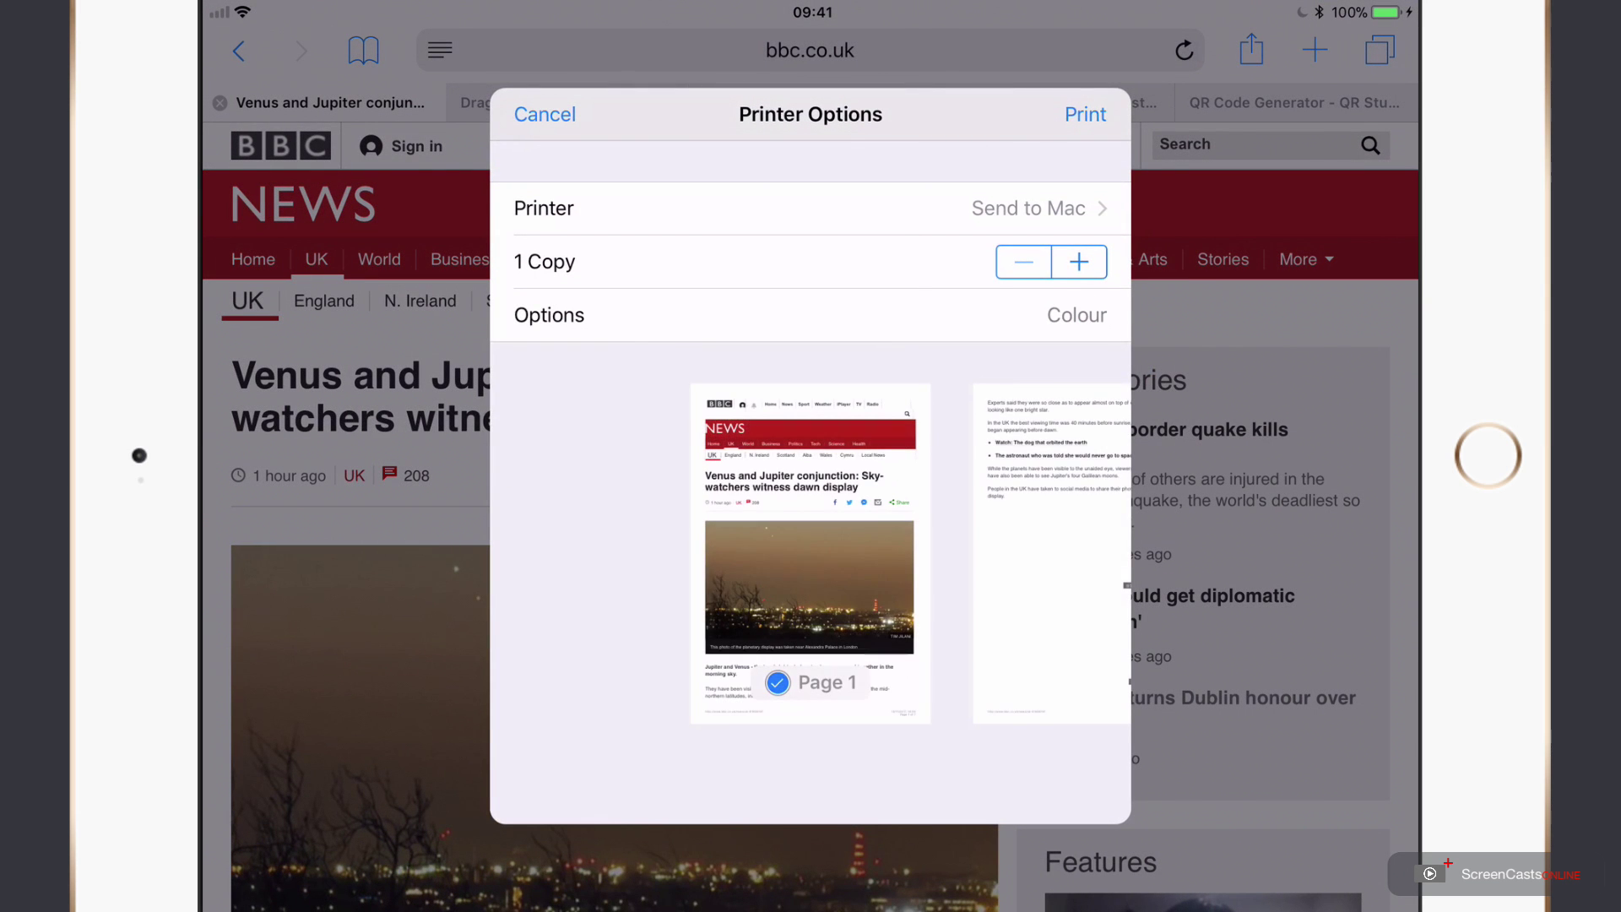
pyautogui.click(812, 209)
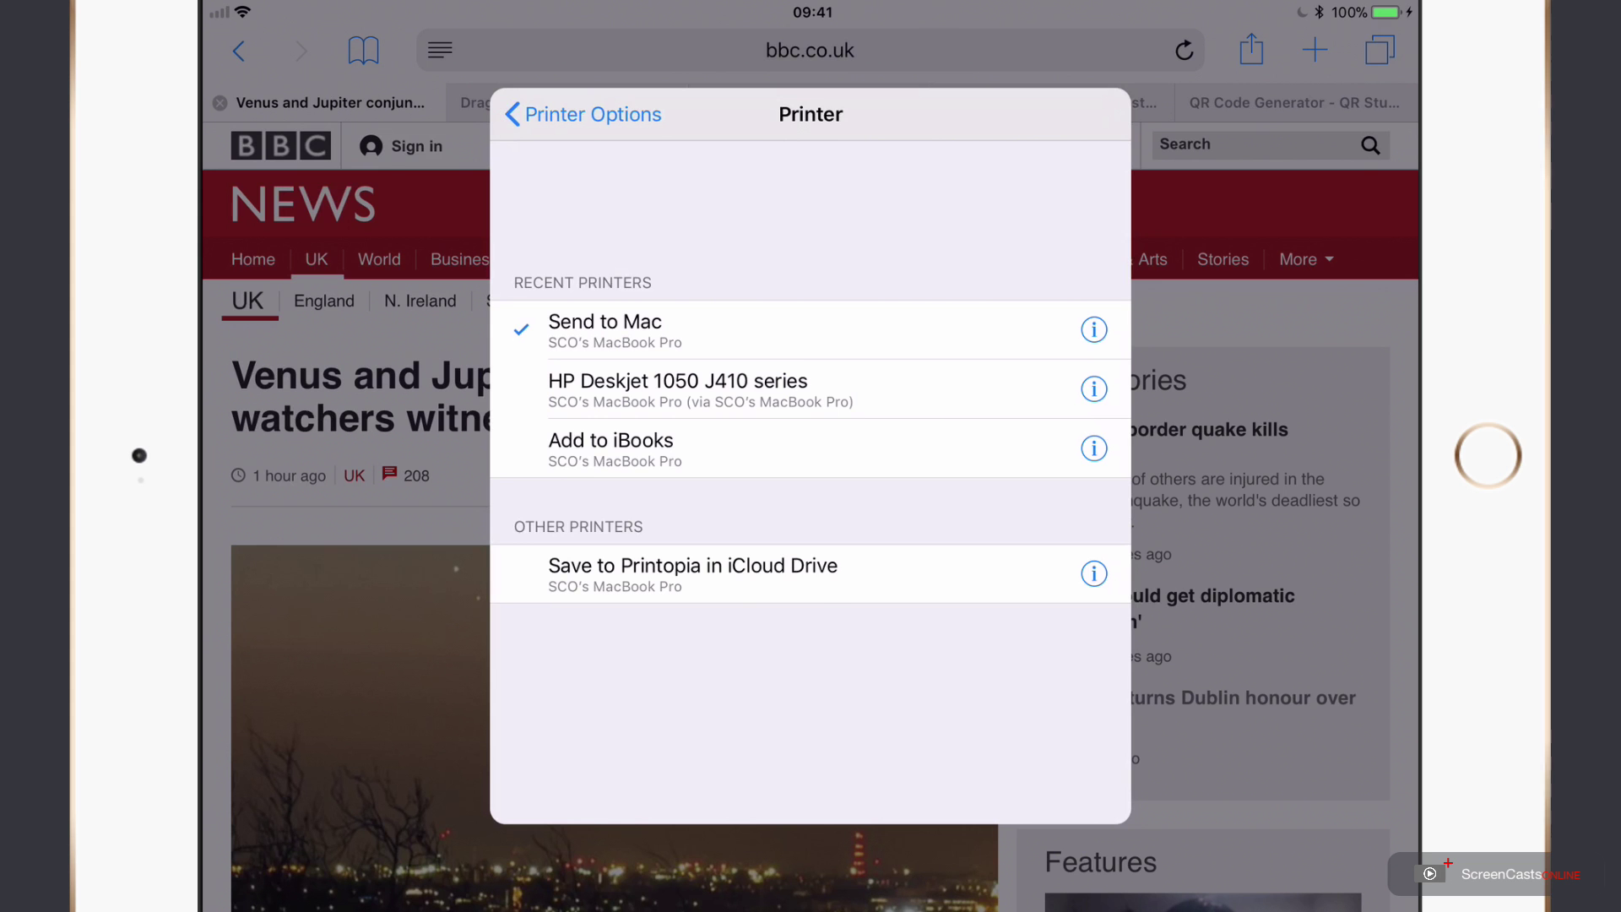
pyautogui.click(789, 581)
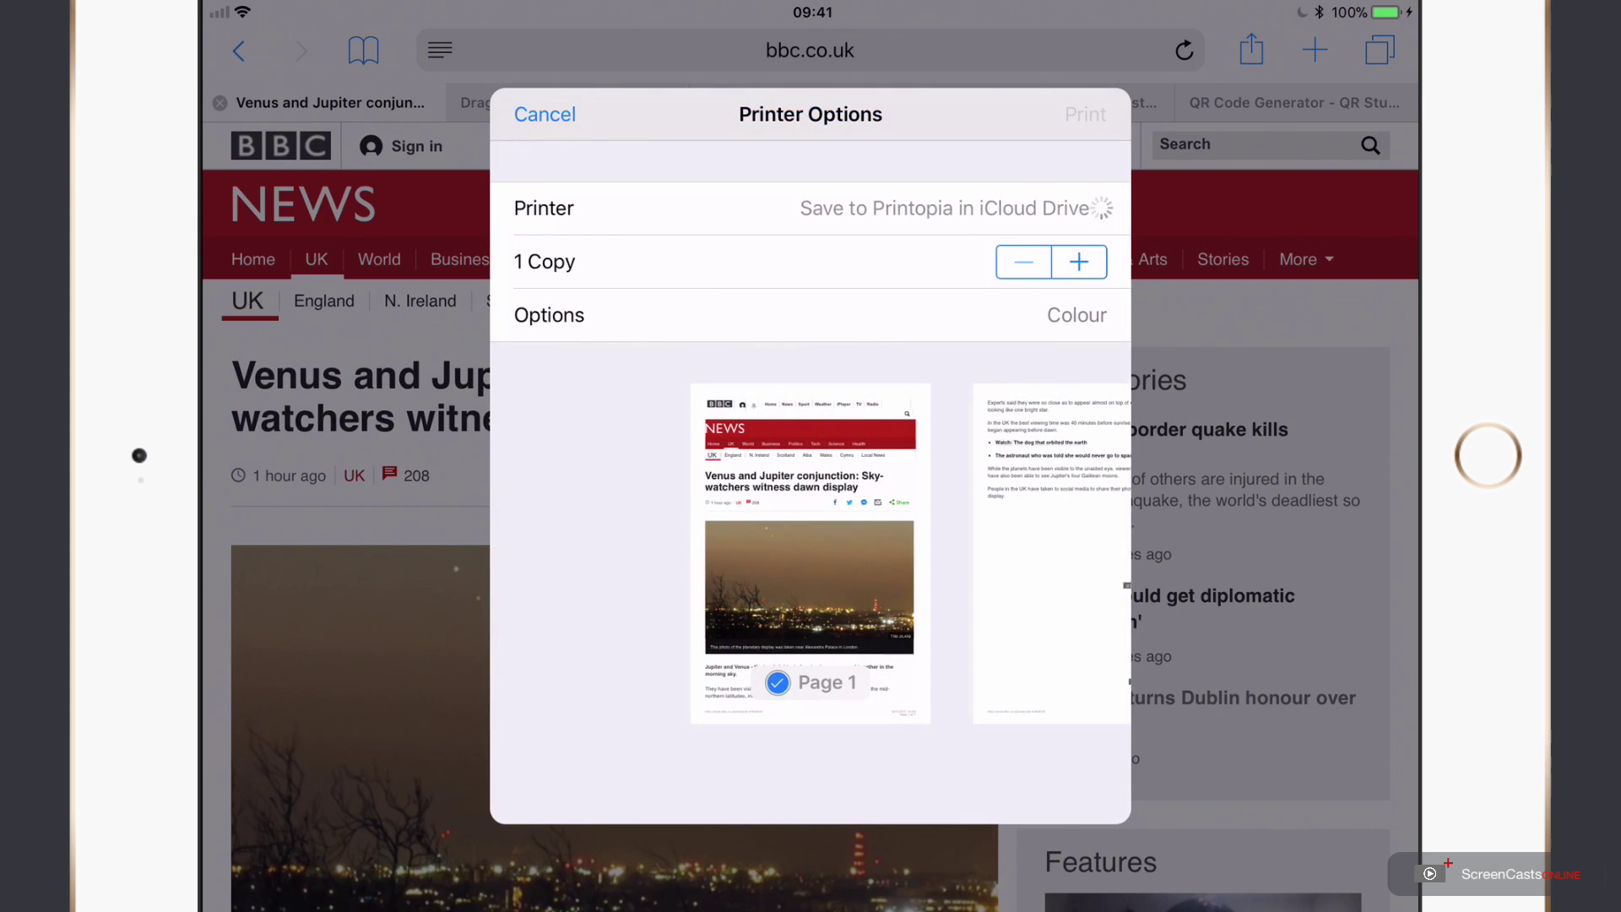
pyautogui.click(1085, 114)
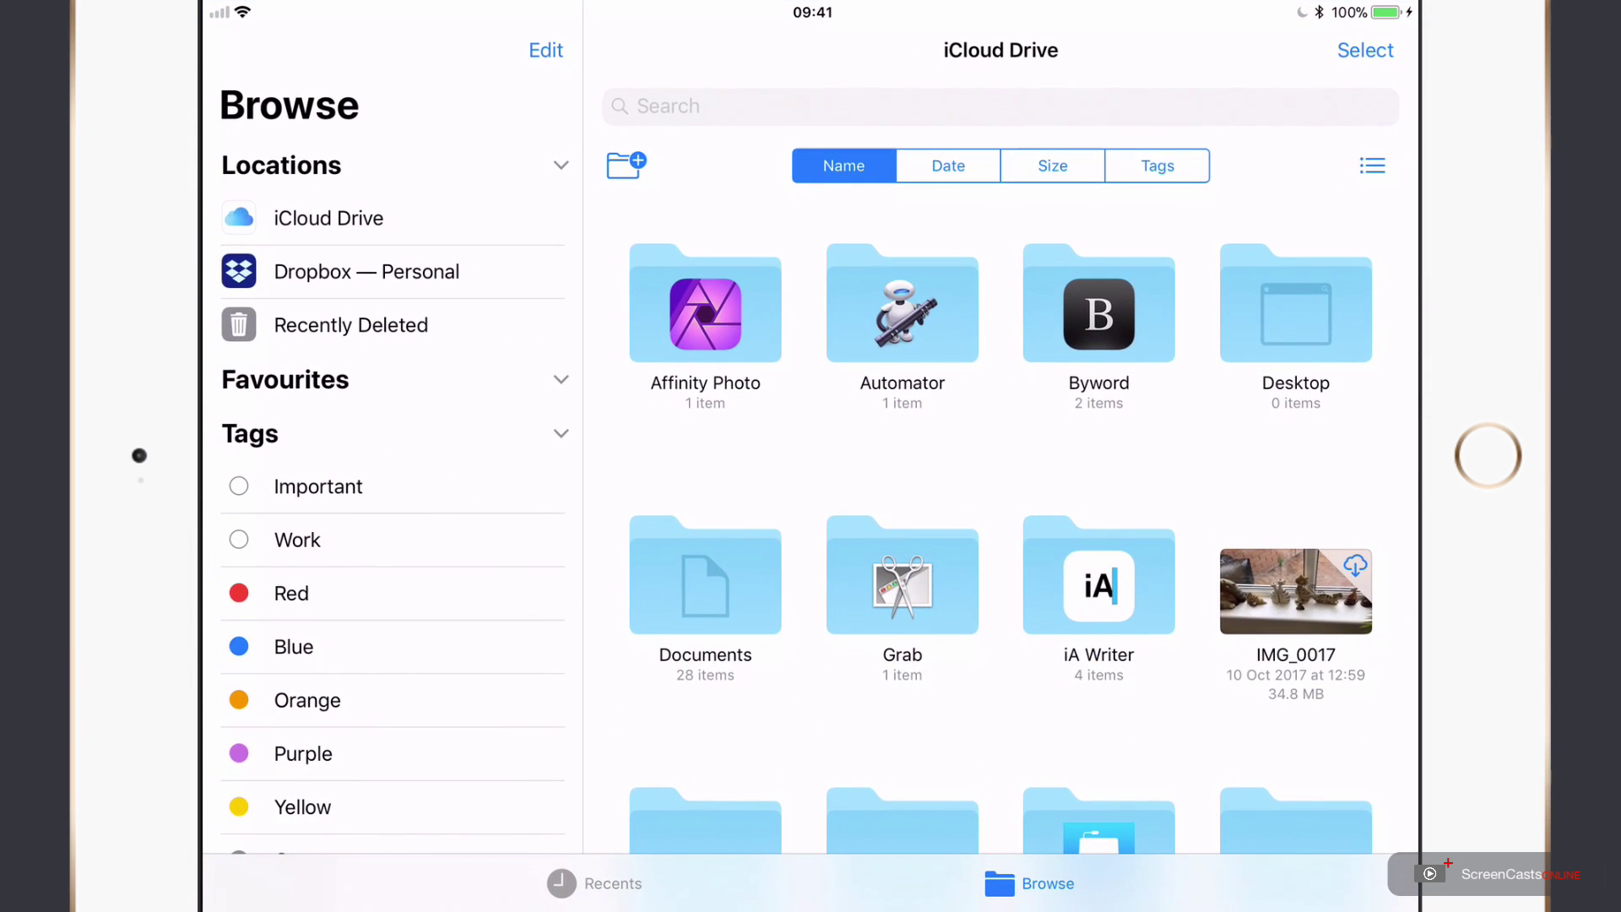
# - Open iCloud Drive's Printopia folder and preview the 'Venus and Jupiter' BBC News PDF
pyautogui.scroll(-5, 1000, 506)
pyautogui.scroll(-5, 1001, 507)
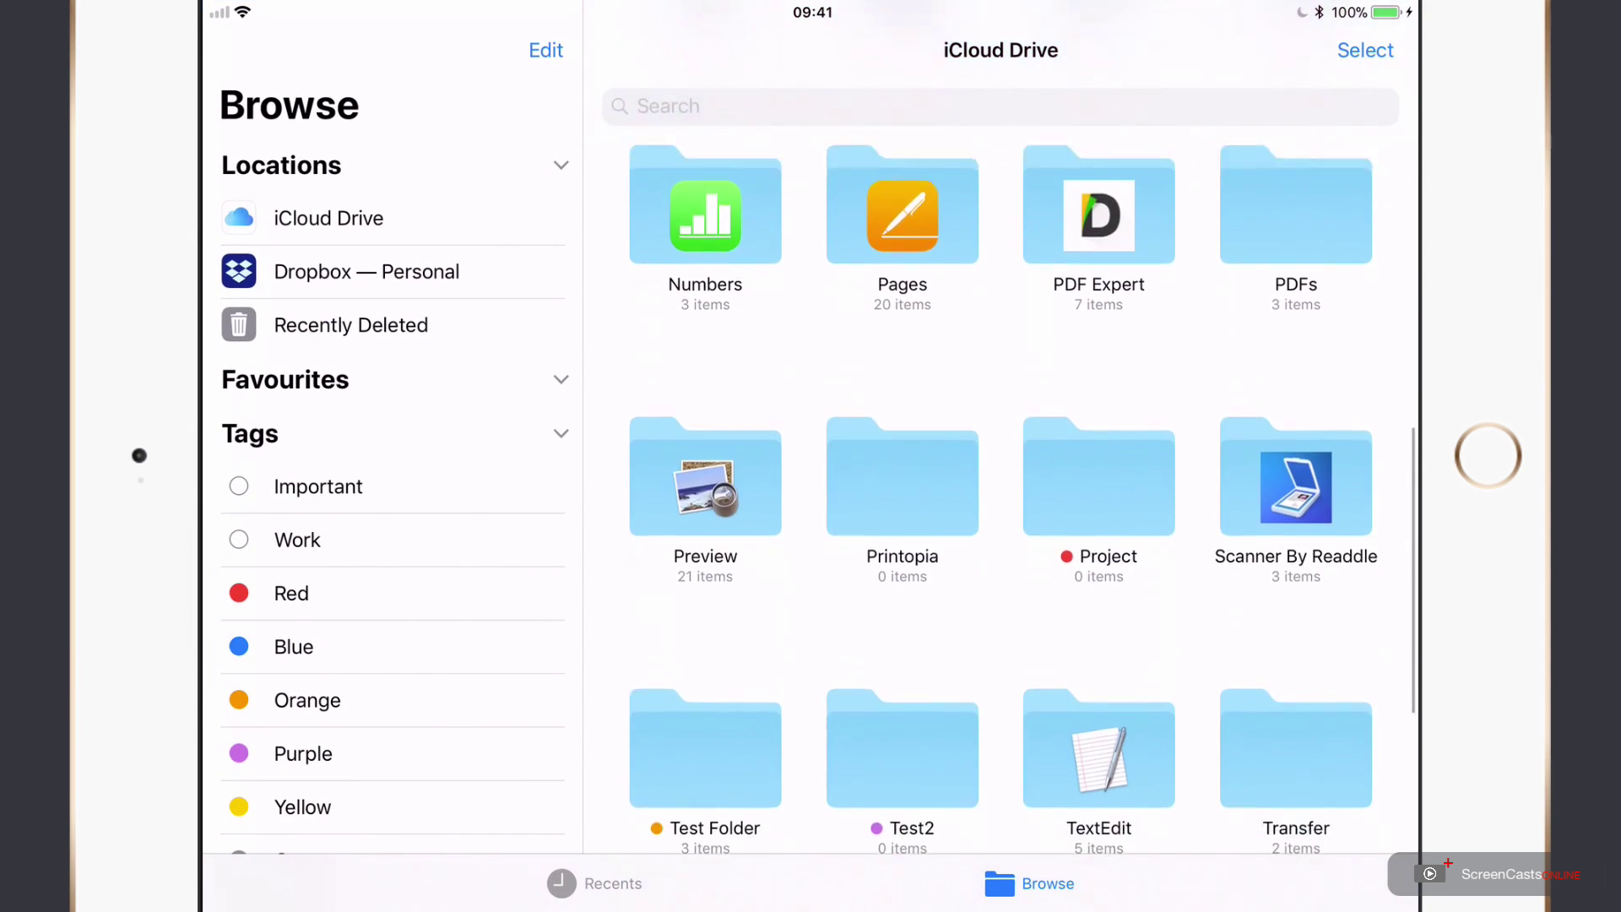
pyautogui.click(902, 389)
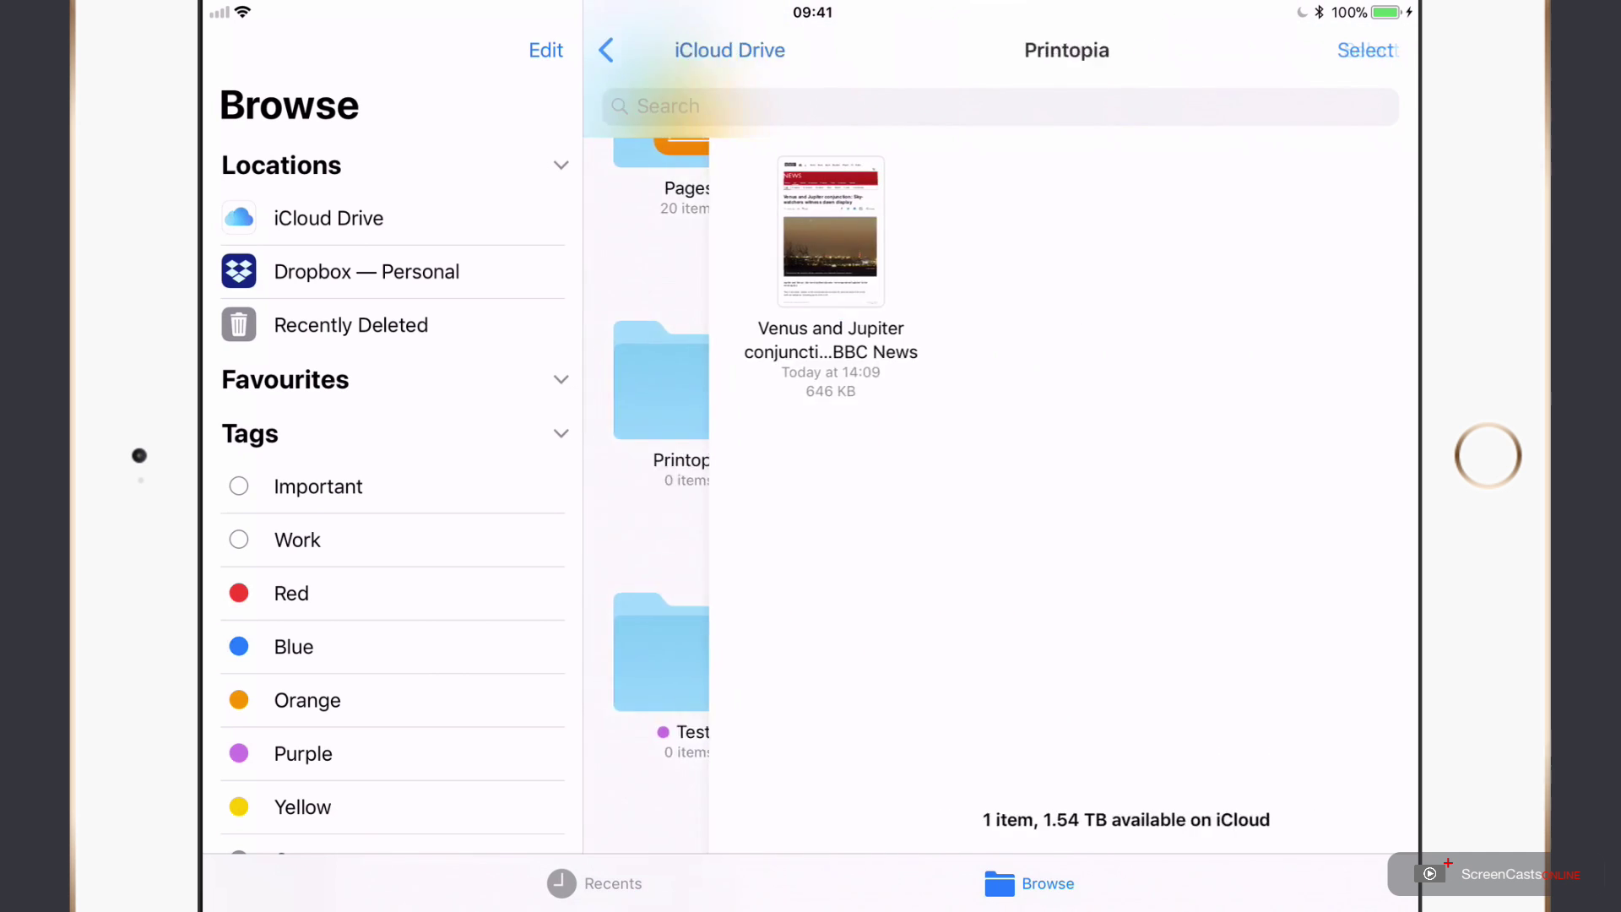
pyautogui.click(707, 237)
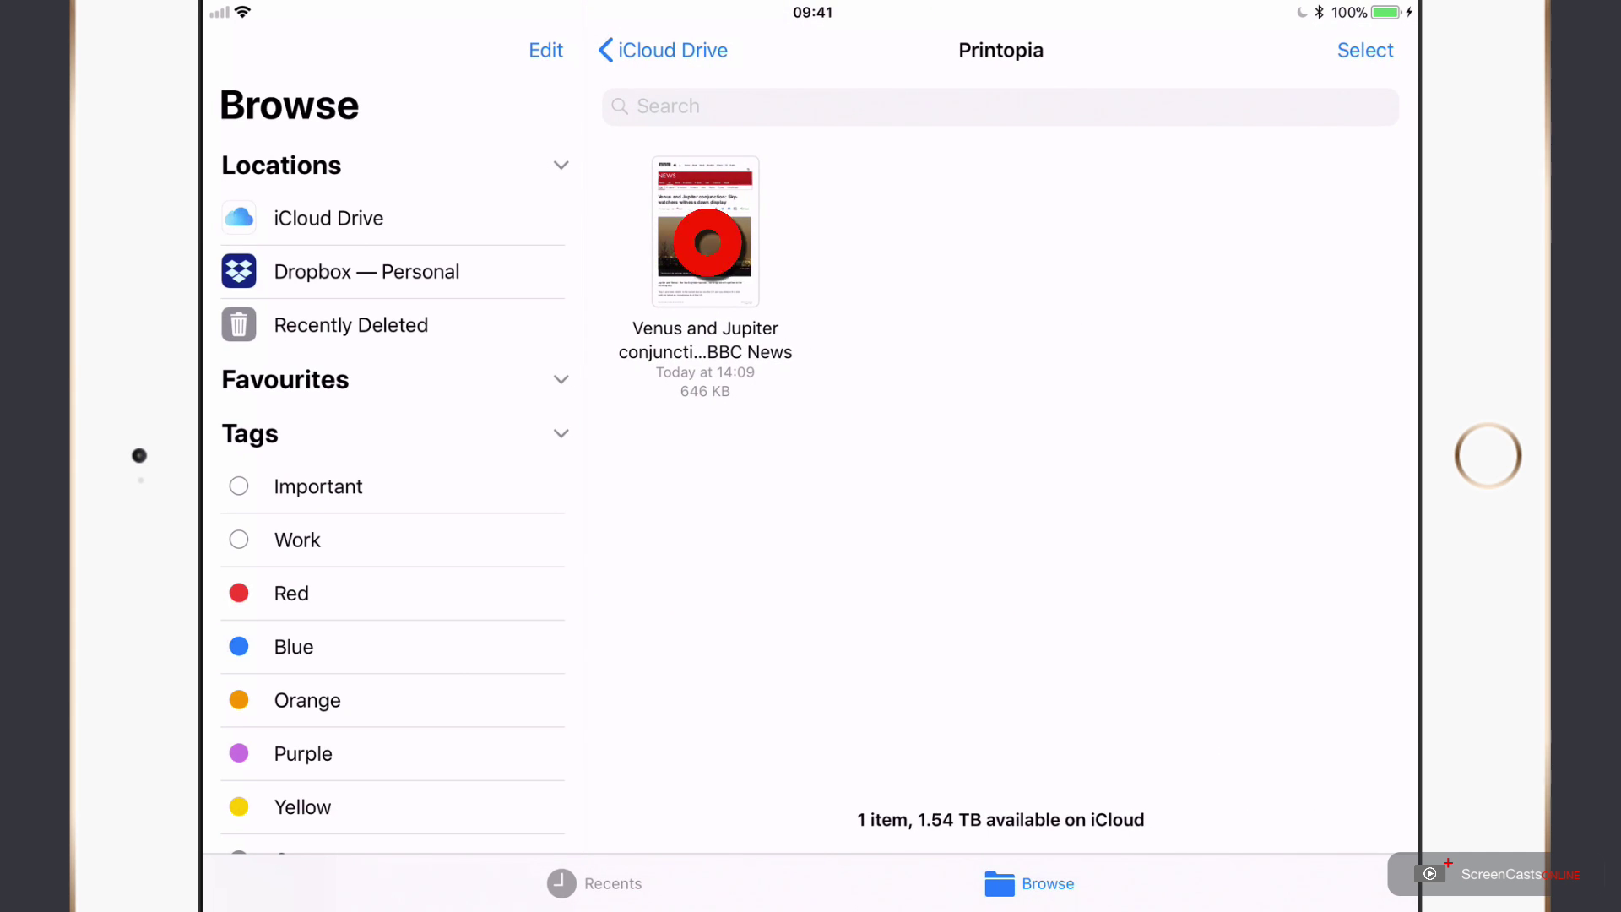